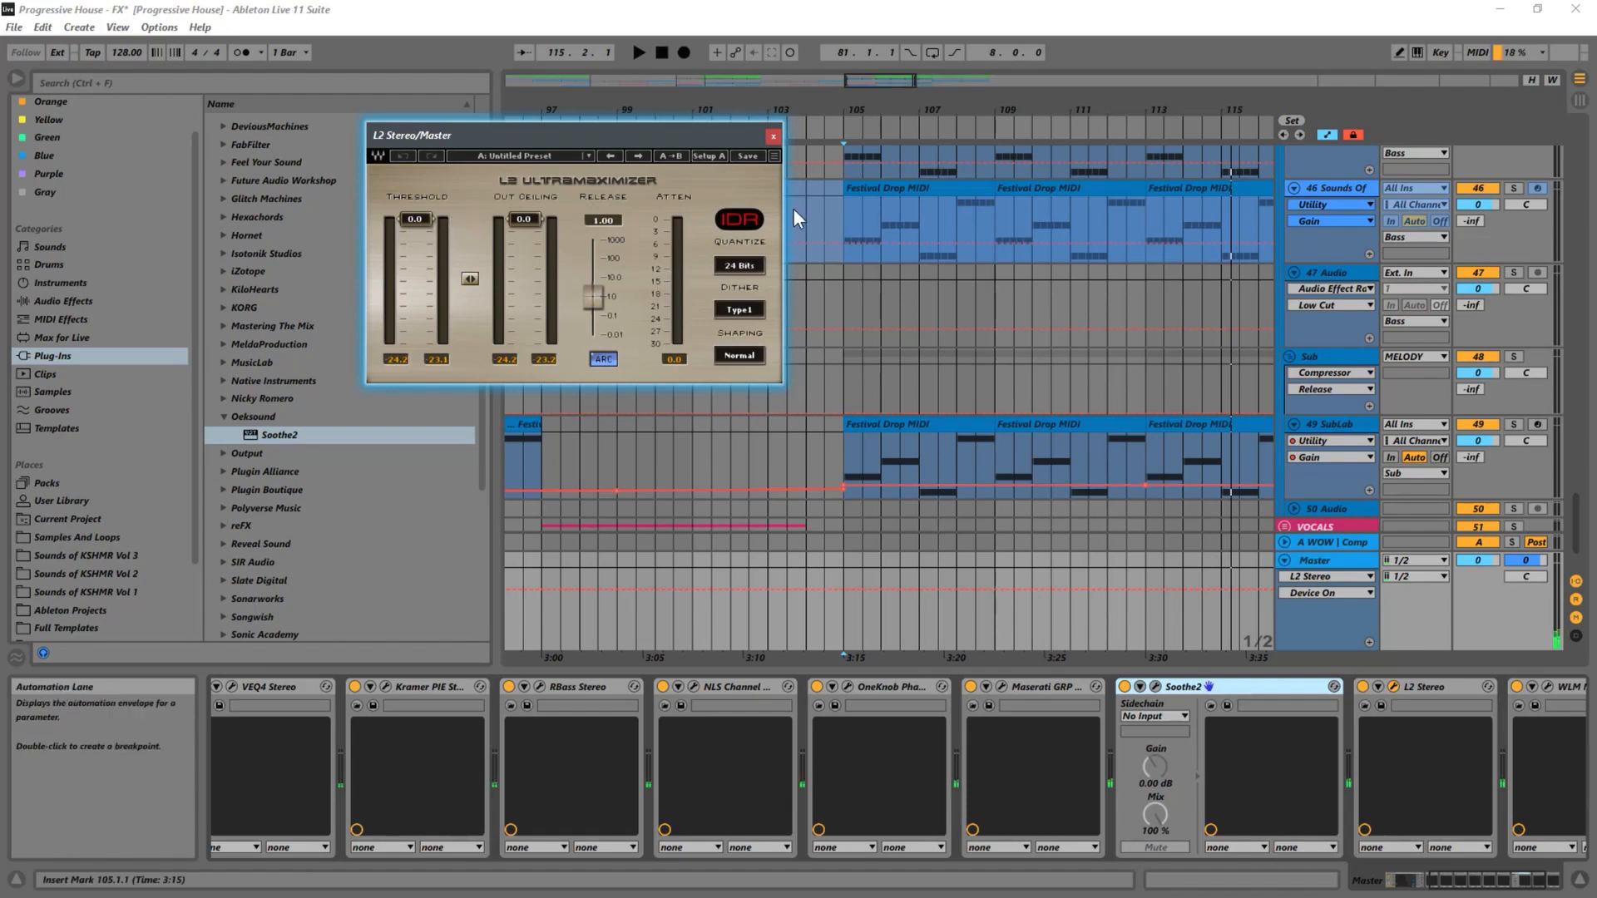
- Play short passages of the drop from bar 105 and examine the L2 limiter's level and attenuation meters
key(space)
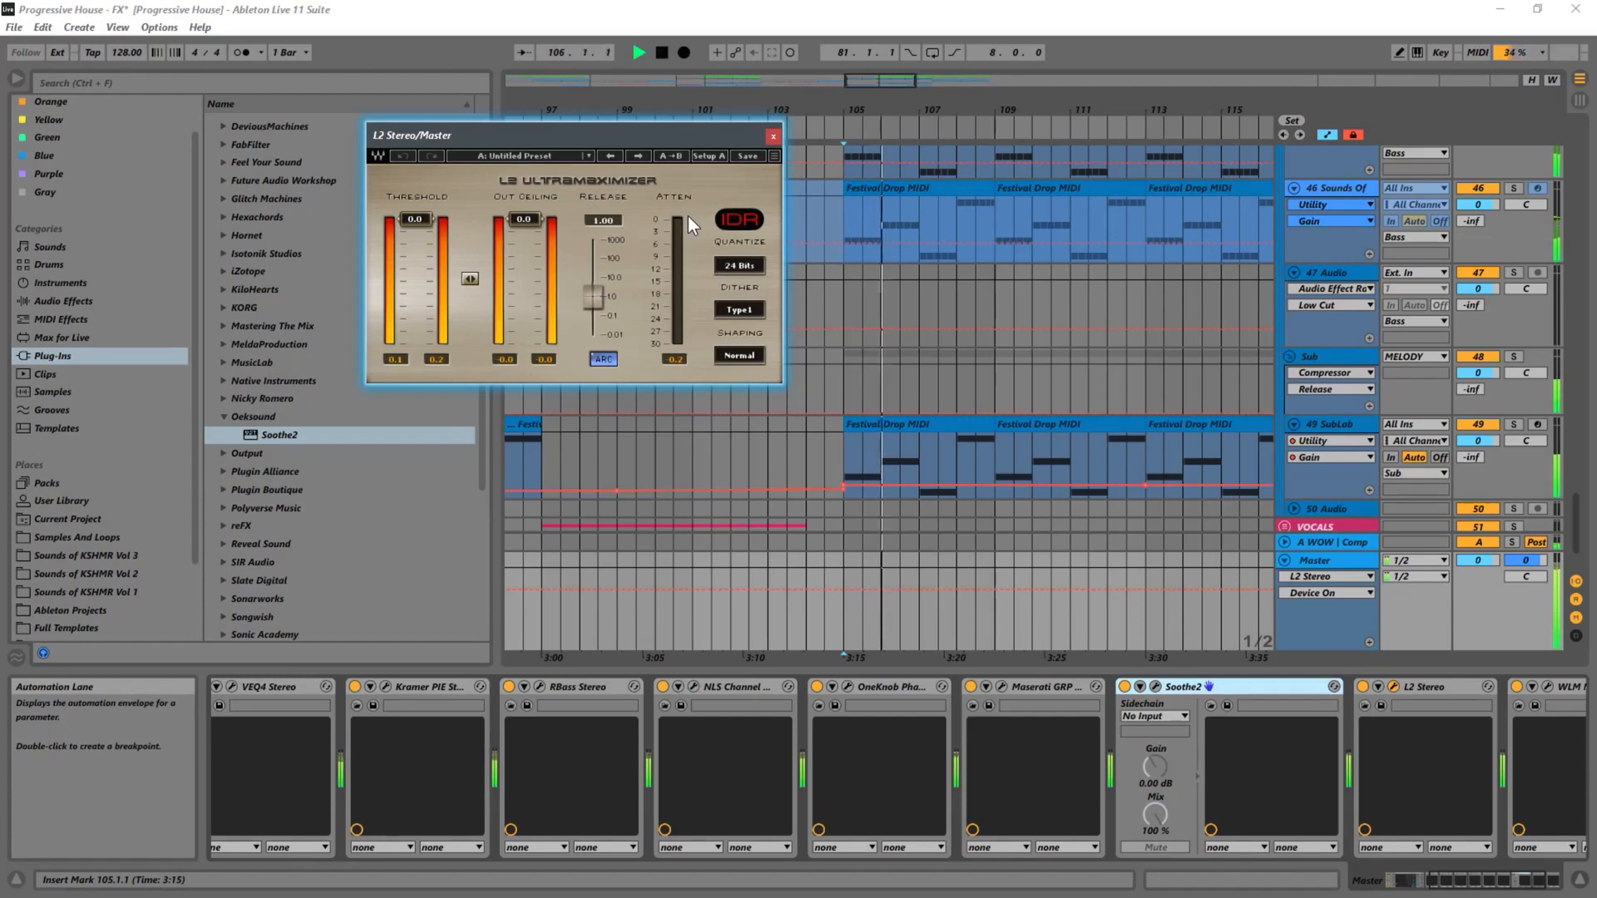
key(space)
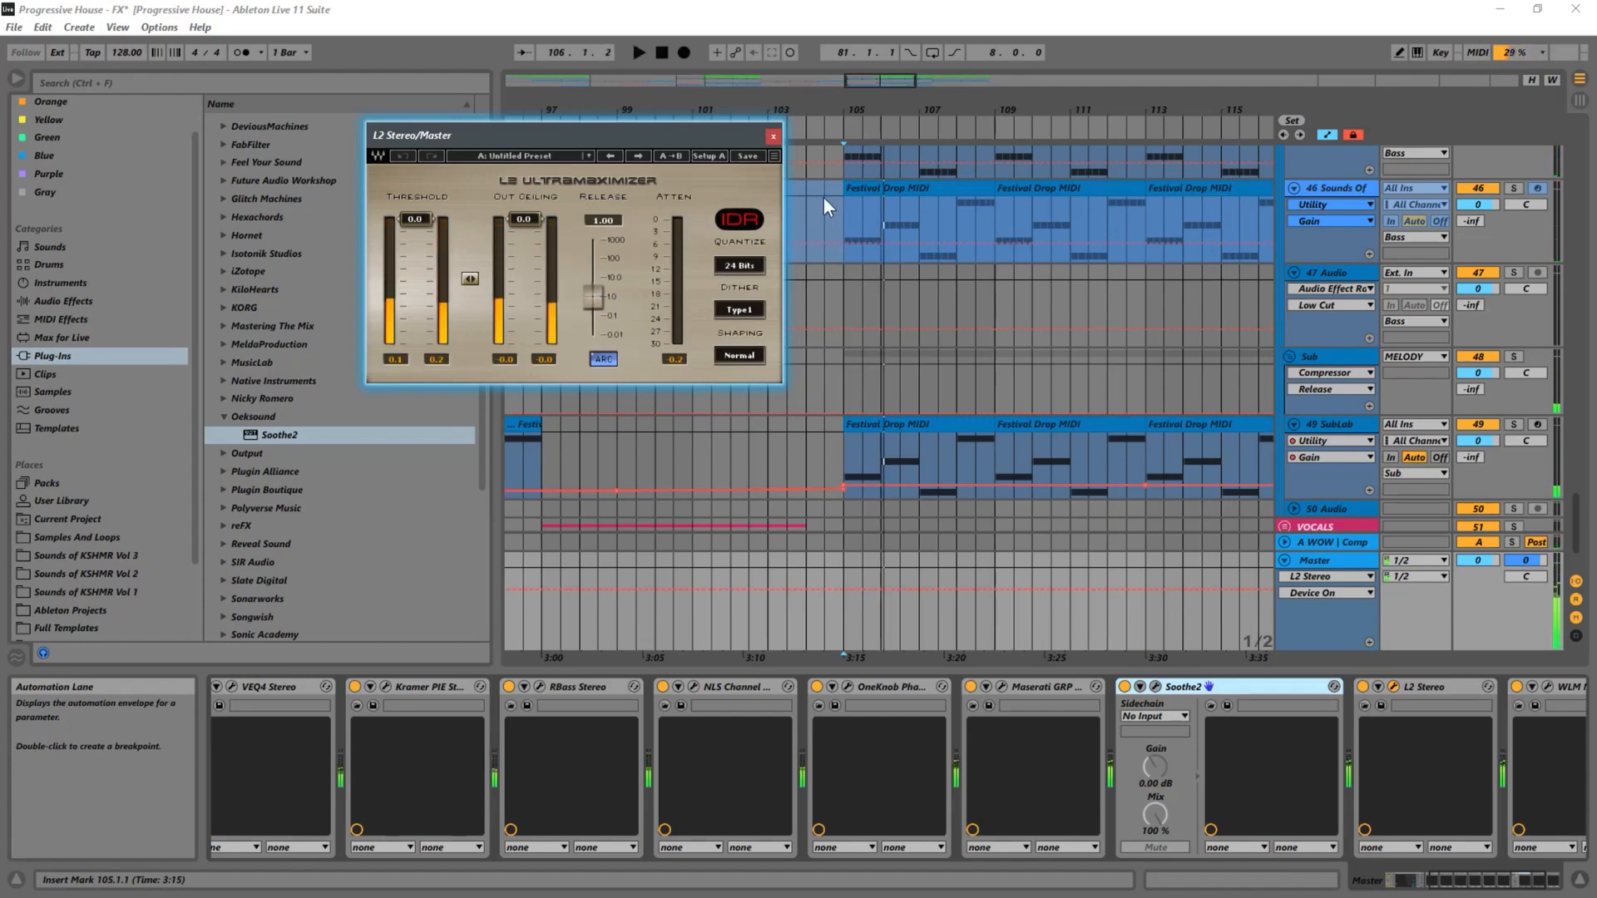
key(space)
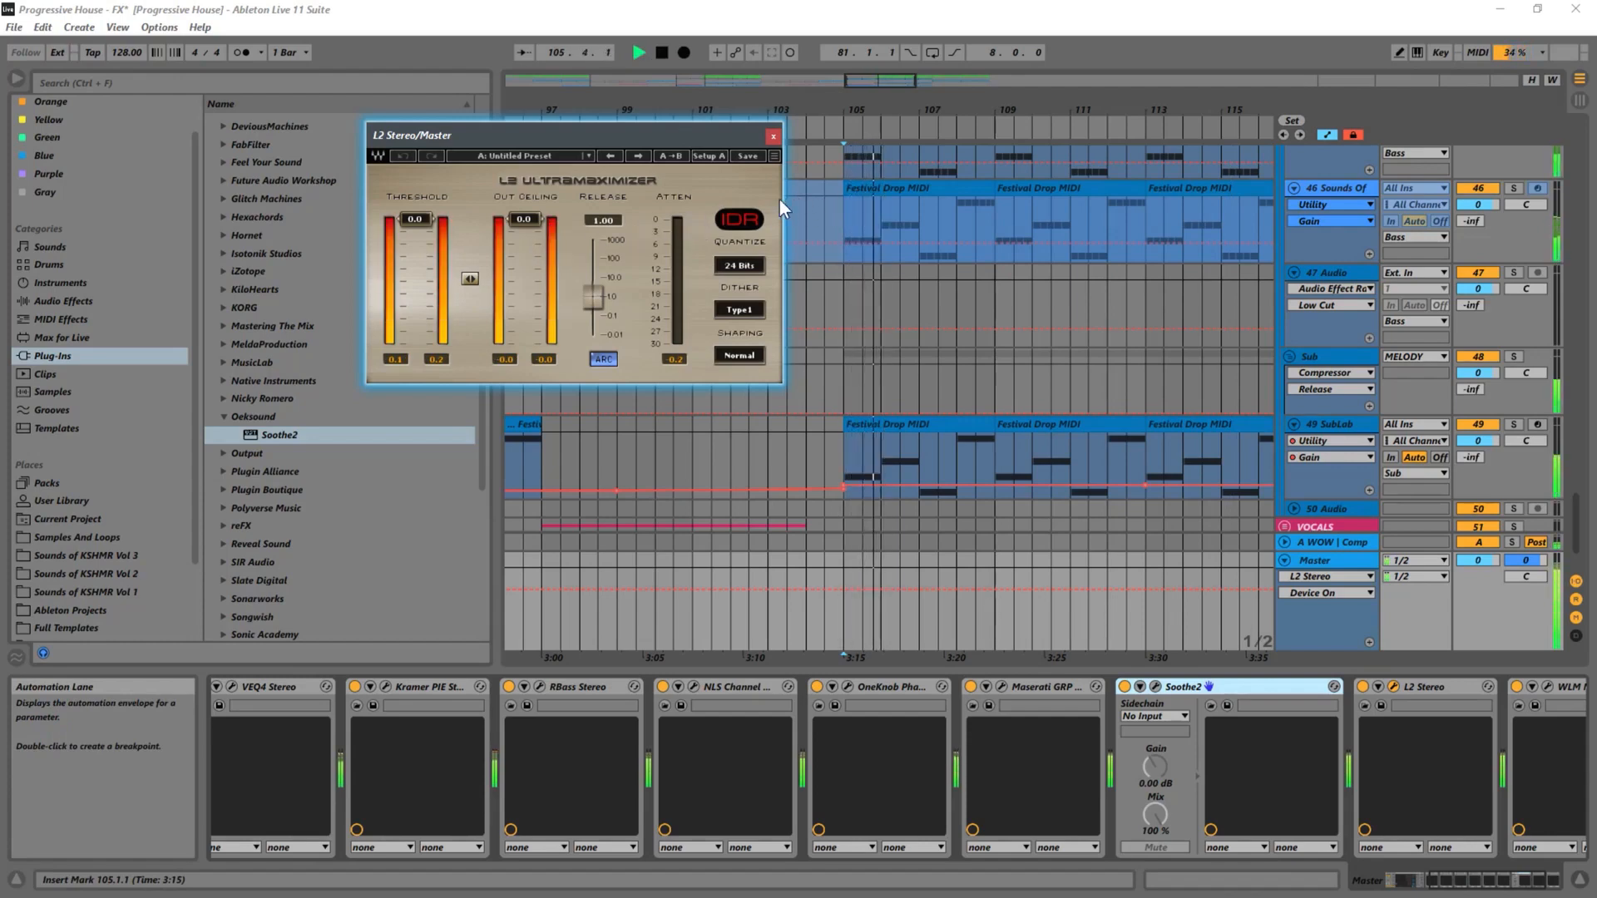
key(space)
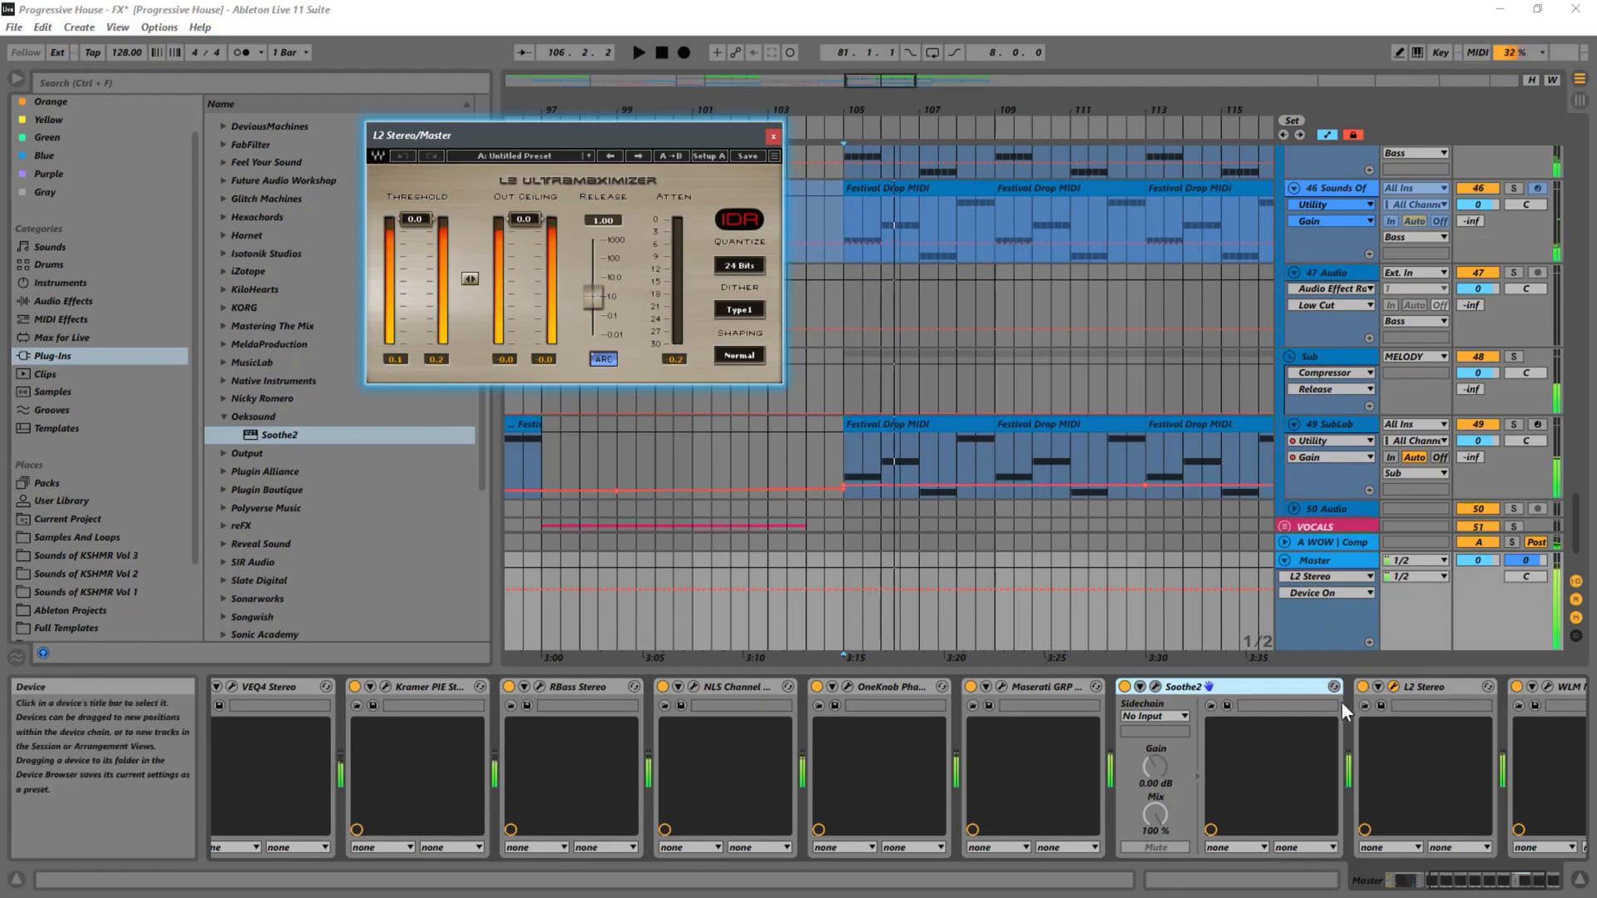
- Check the drop's loudness with the master's WLM Meter placed beside the L2 limiter, and close both plug-in windows
click(1548, 687)
key(space)
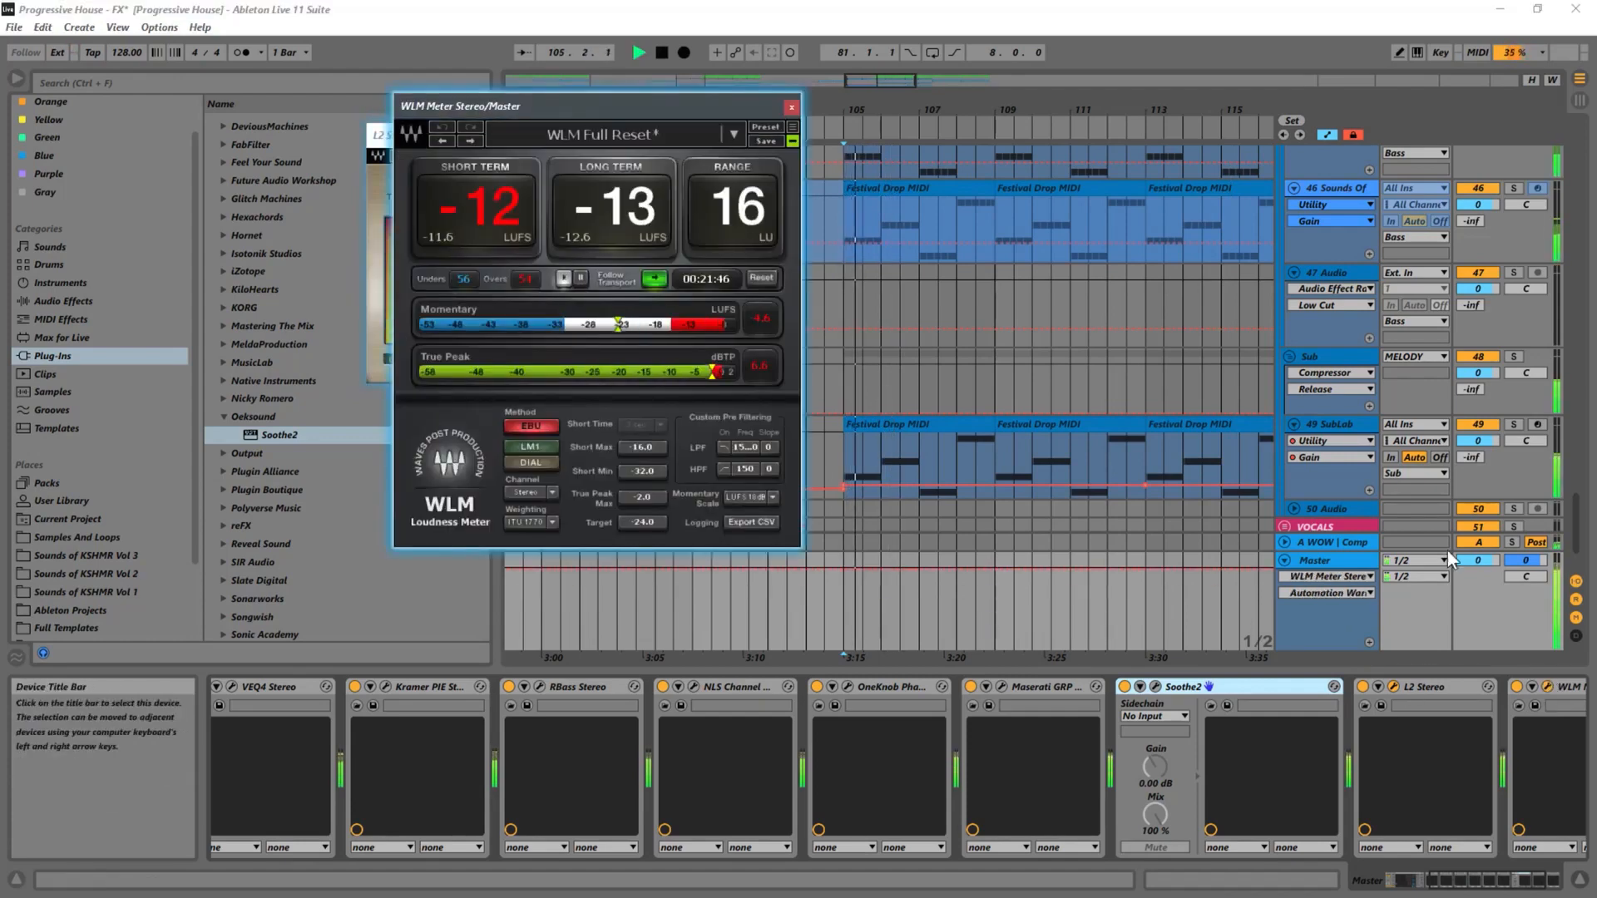
drag(637, 112, 1168, 108)
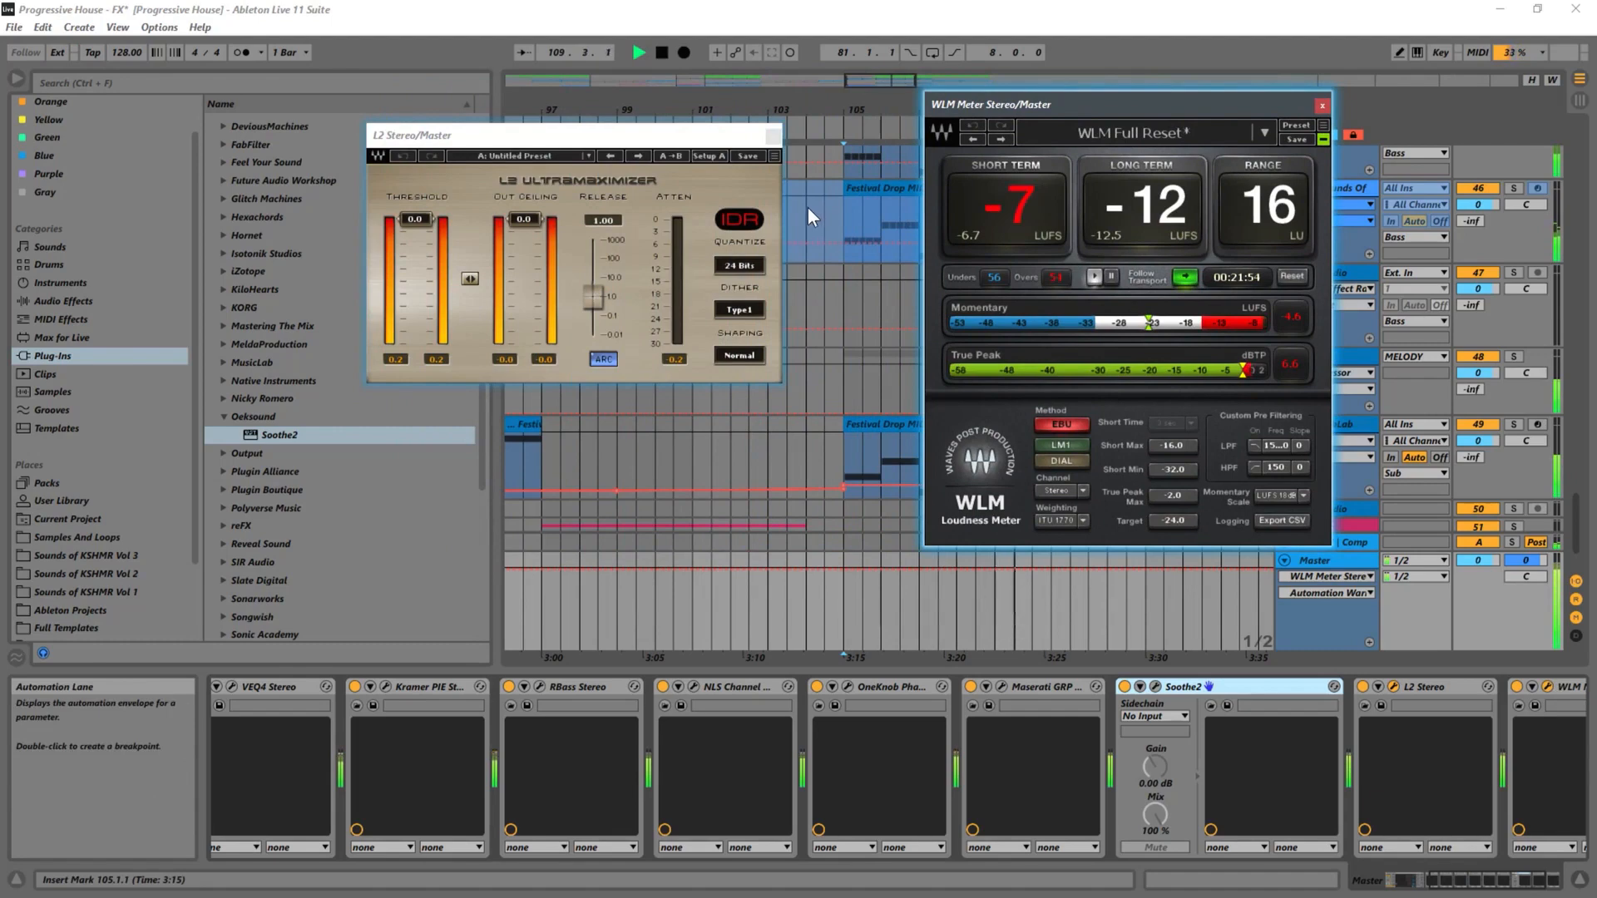
key(space)
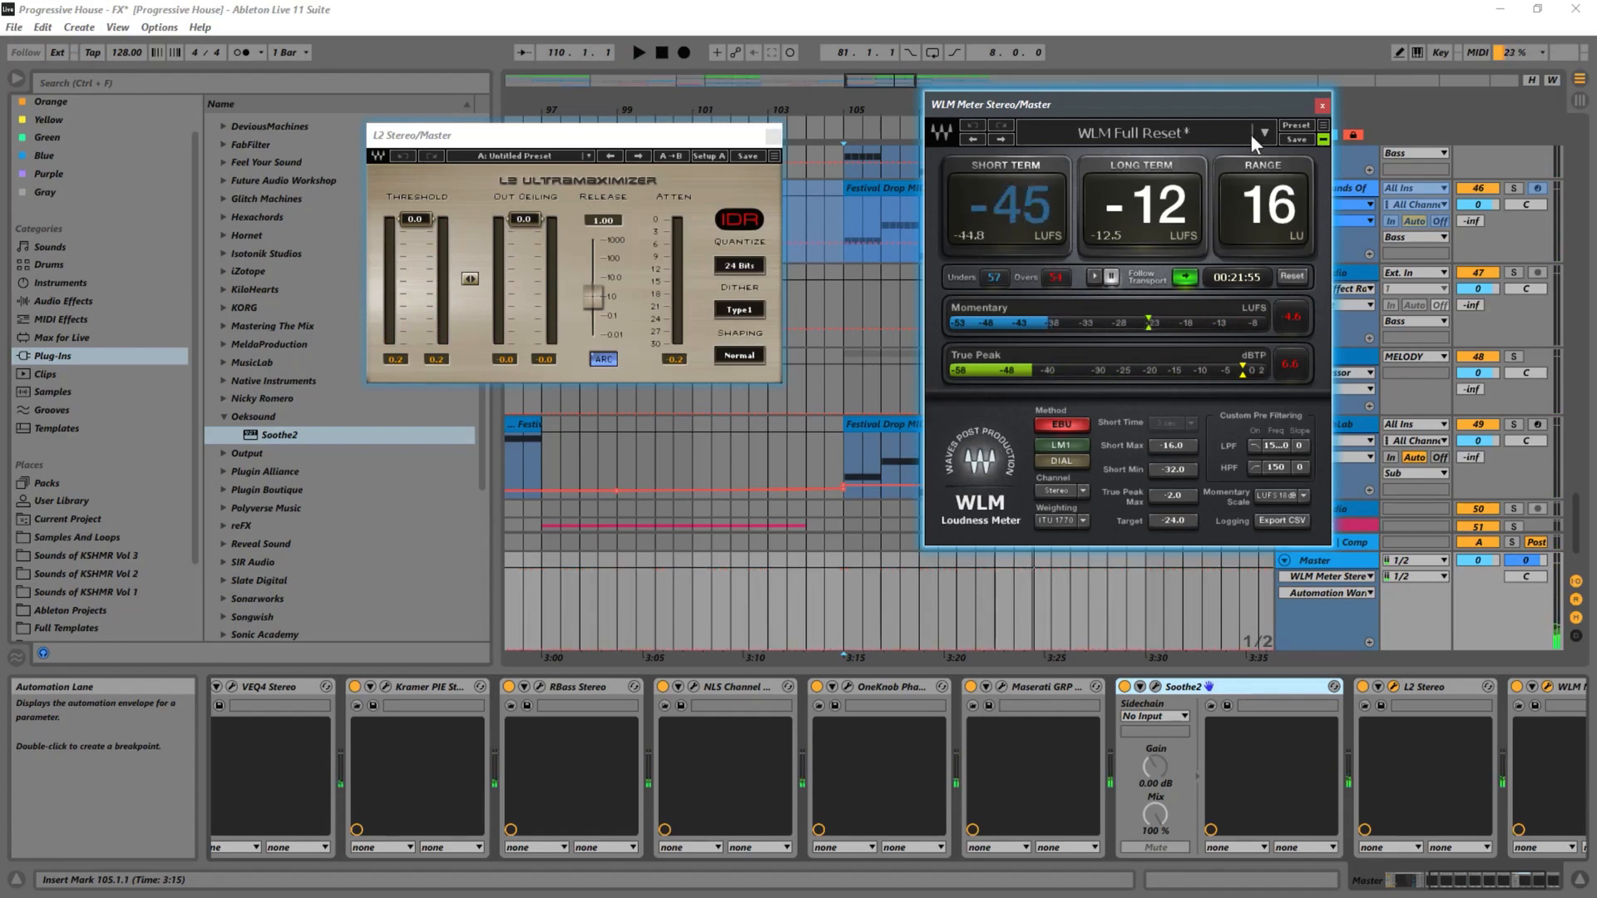
click(1321, 105)
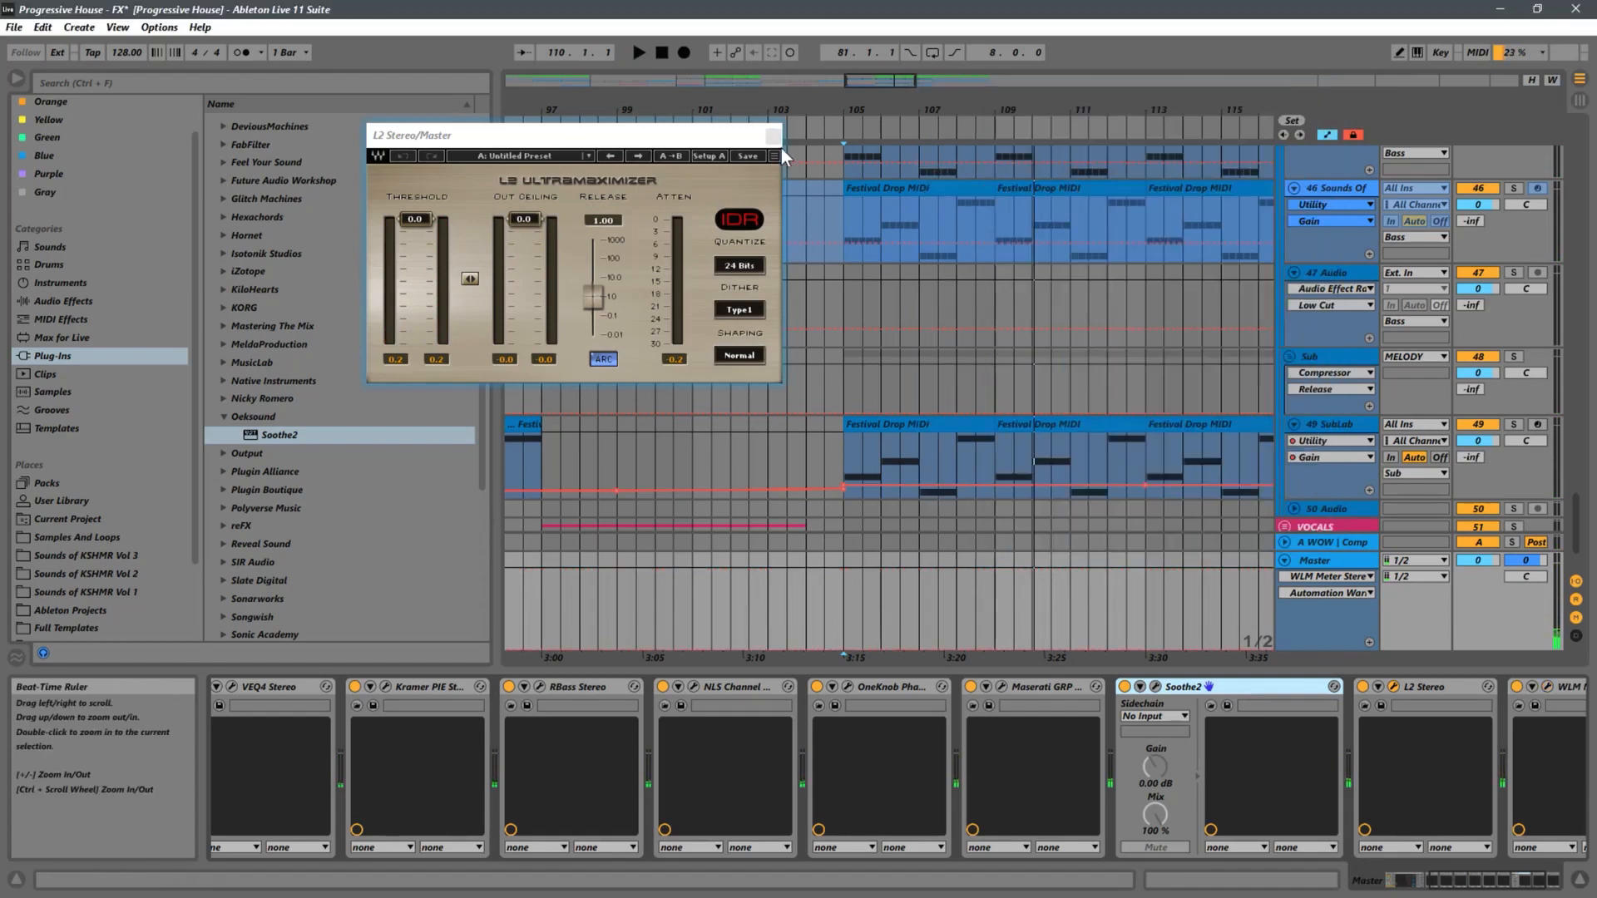
click(772, 135)
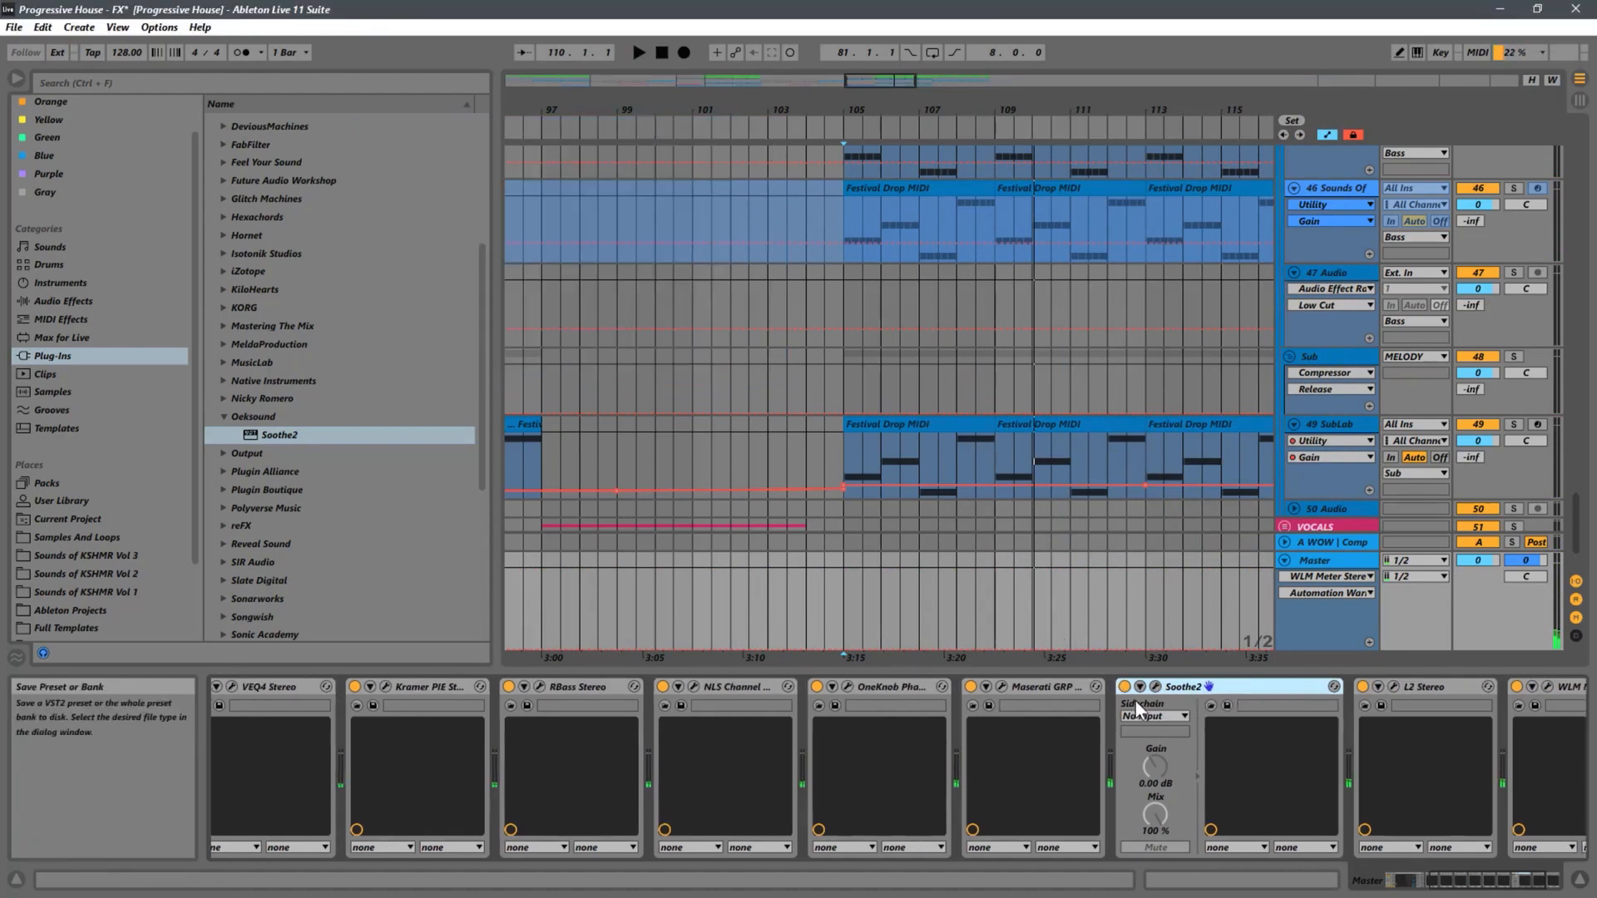
- Open the master chain's Kramer PIE compressor together with the WLM Meter and play the drop from bar 105
scroll(1136, 701, left, 10)
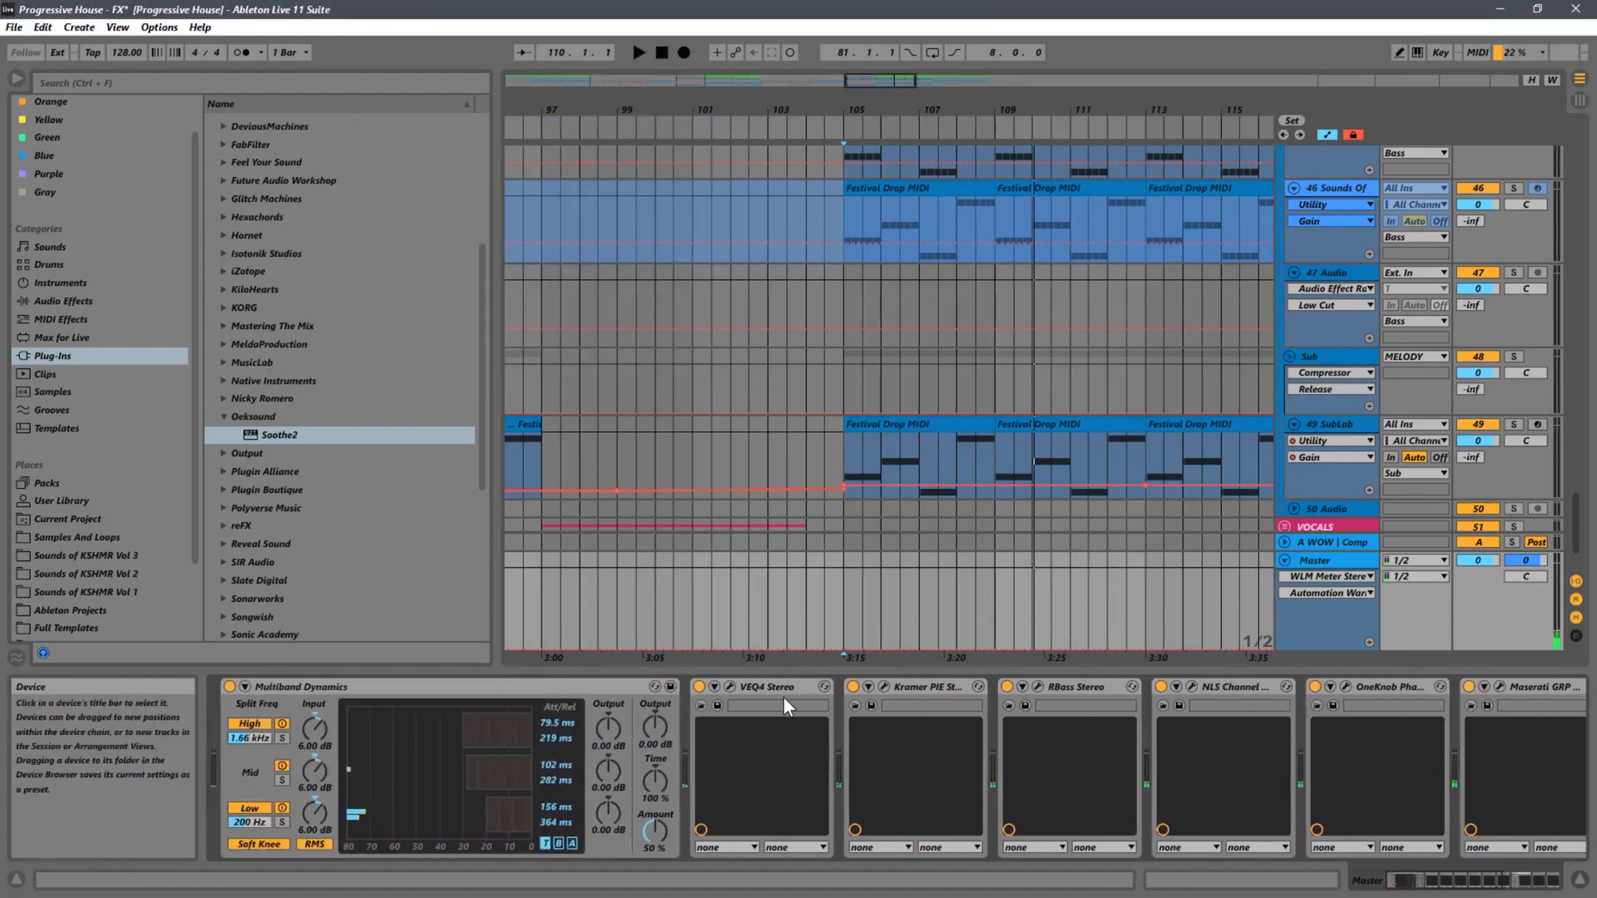
click(883, 686)
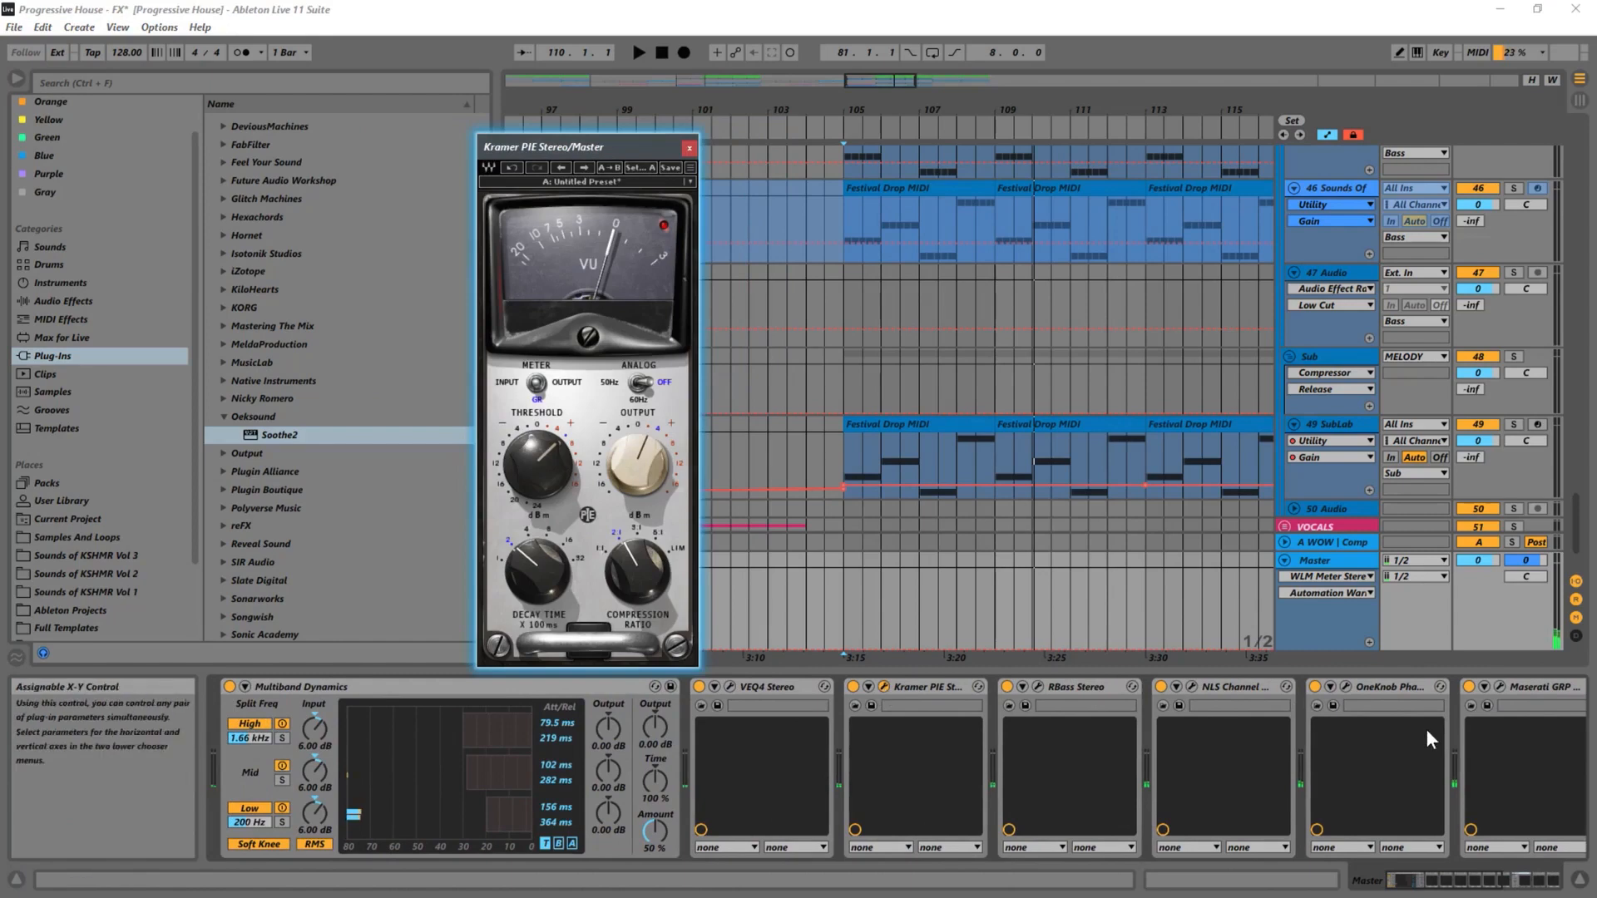
scroll(1314, 740, right, 10)
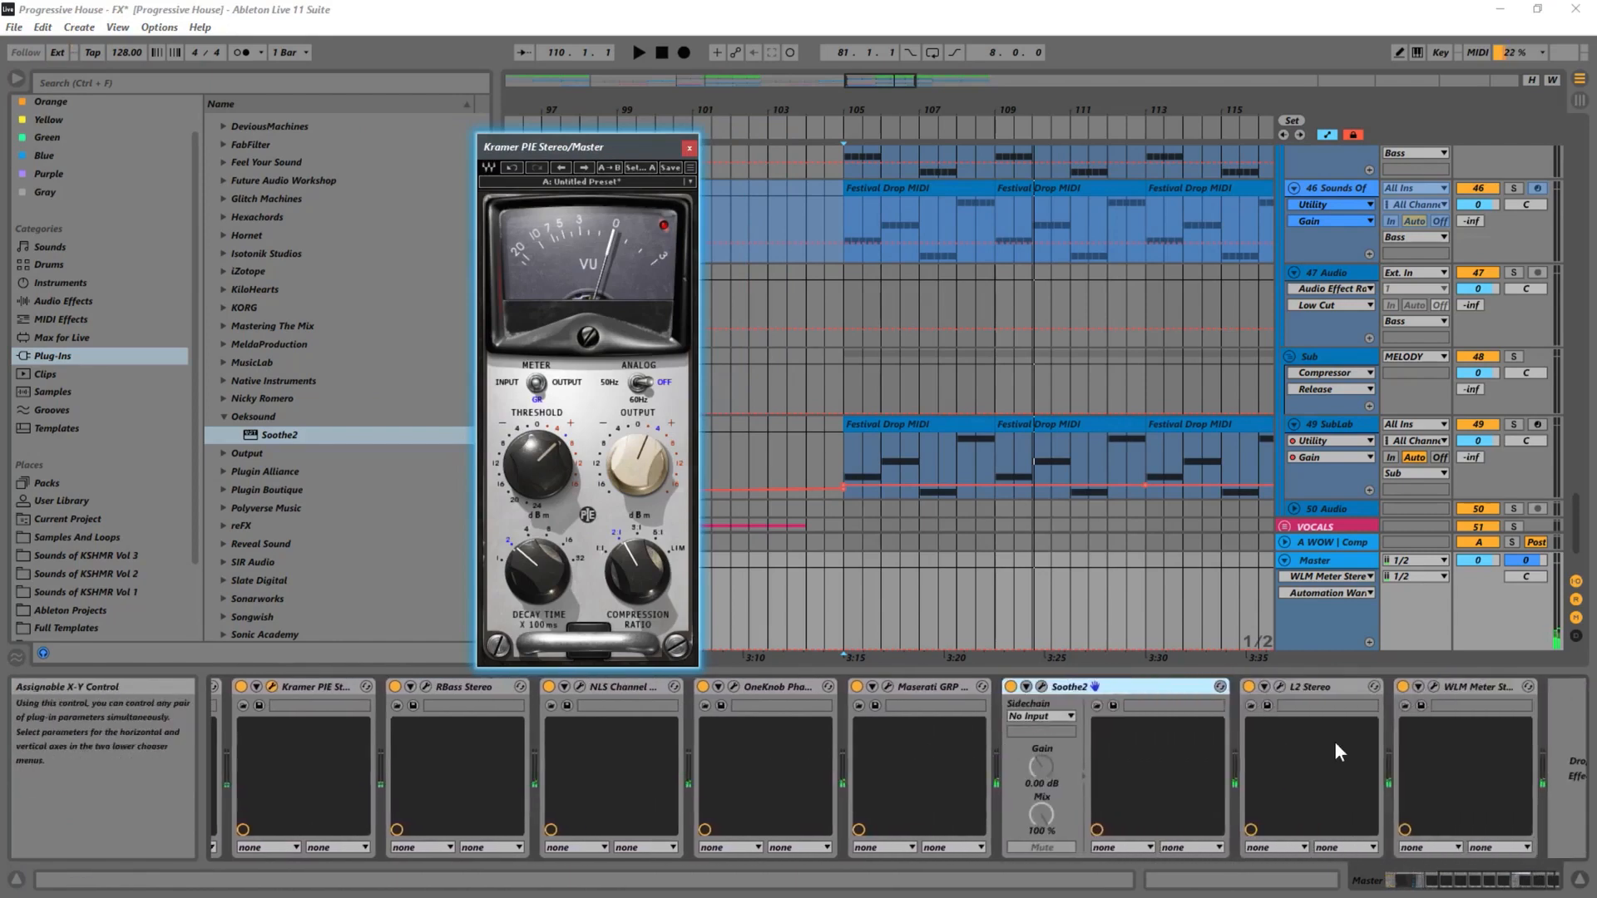
scroll(1425, 719, right, 3)
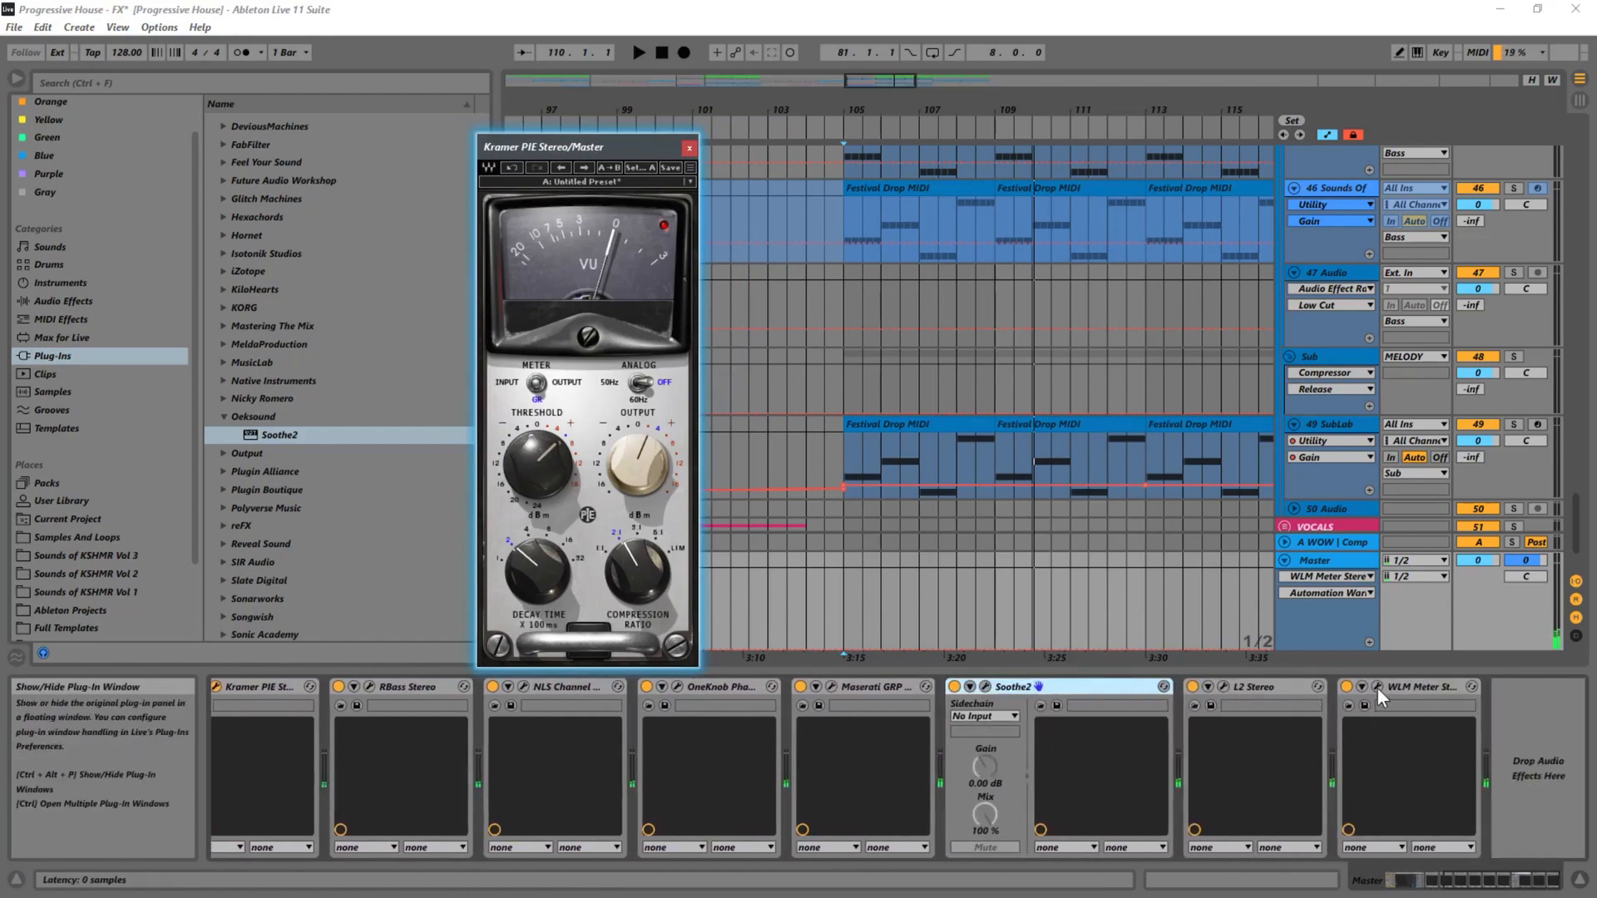
click(1378, 687)
key(space)
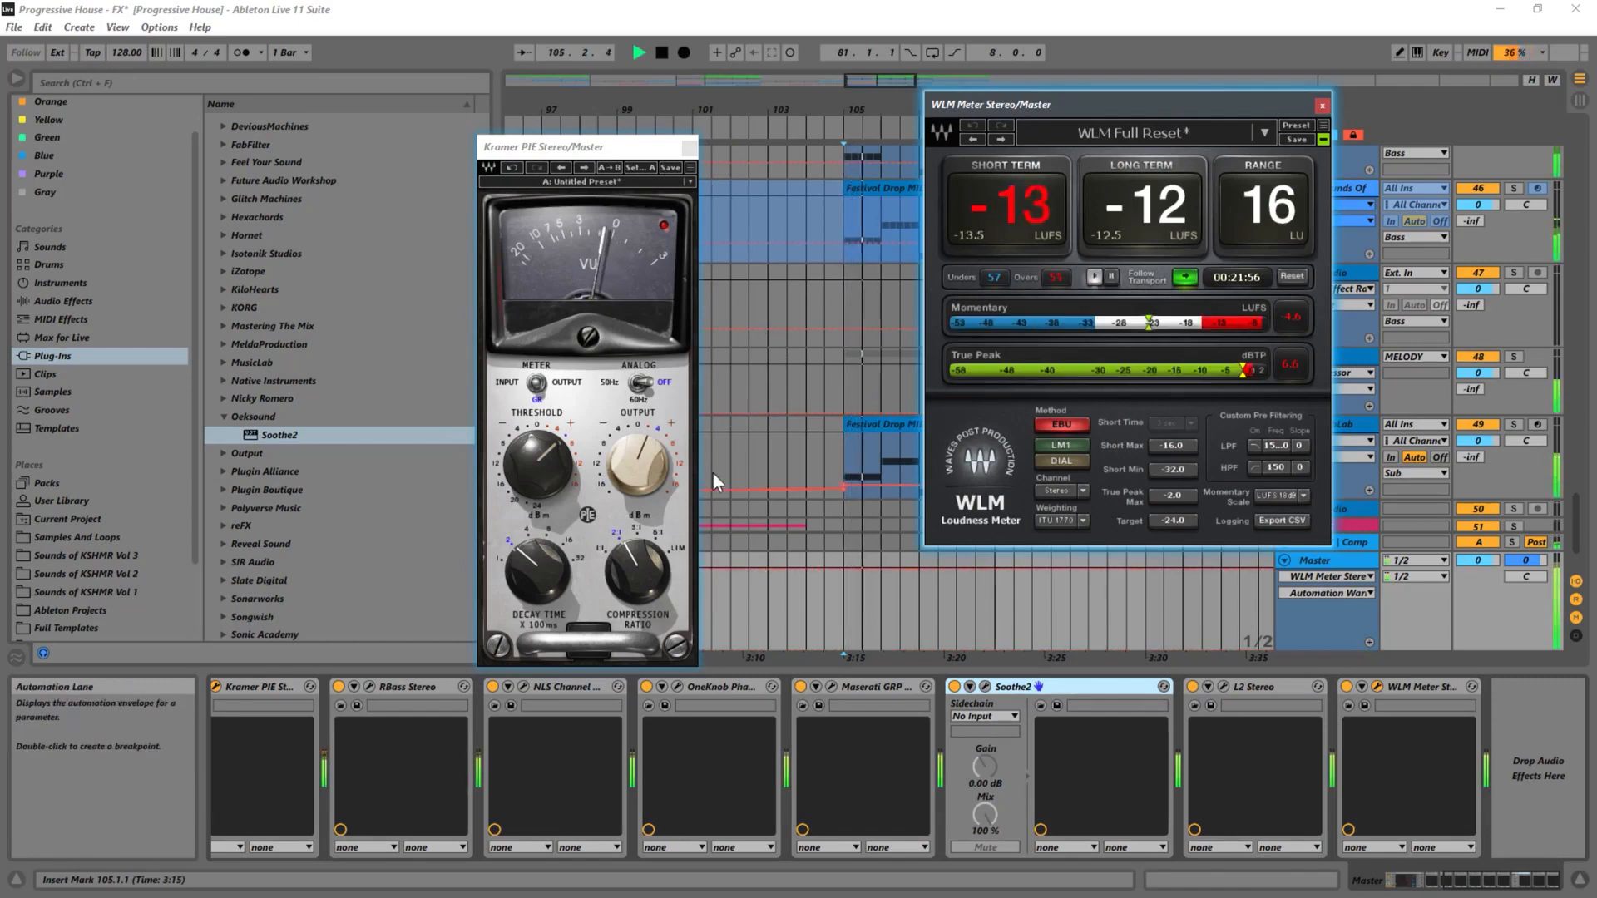
- Fine-tune the Kramer PIE's Output against the loudness meter during playback, then stop and close both plug-in windows
click(640, 472)
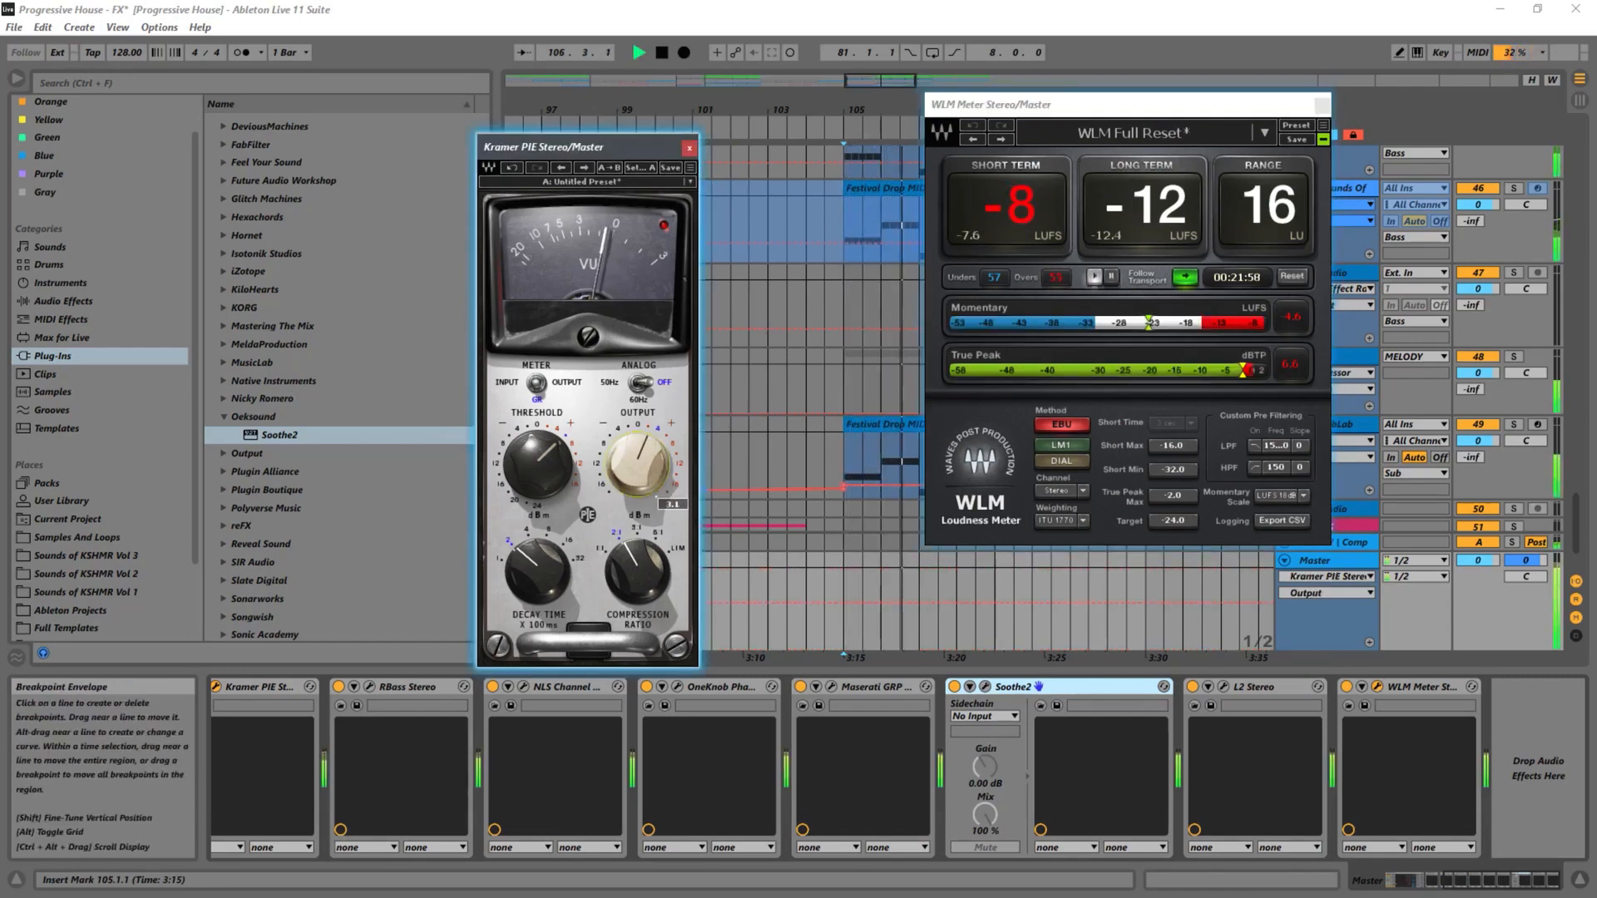
drag(640, 473, 641, 459)
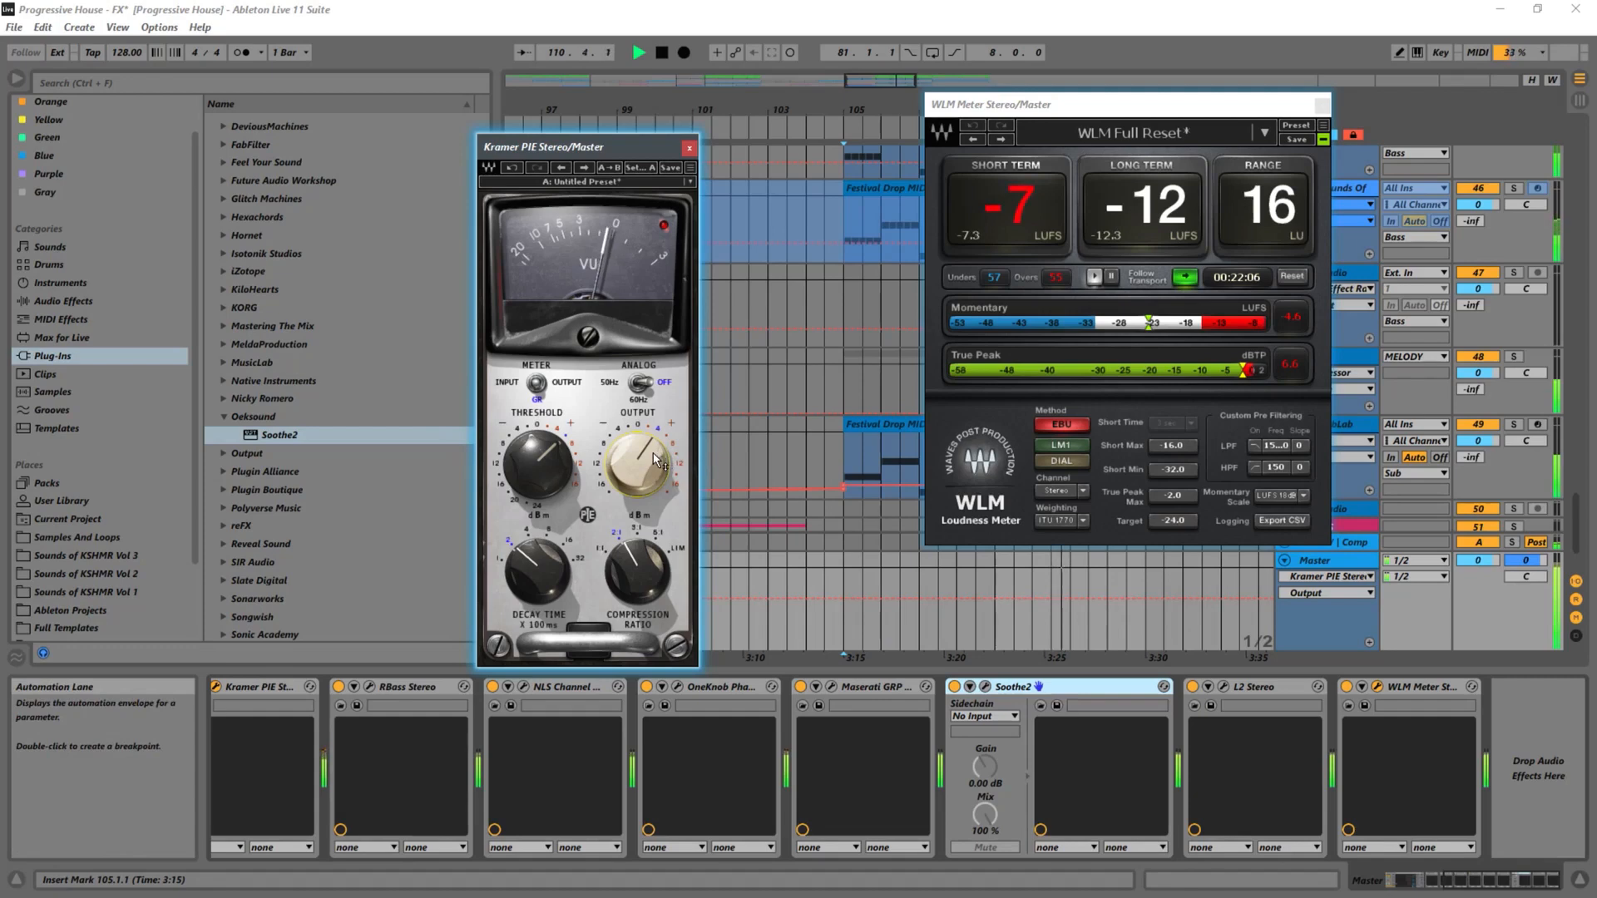
drag(652, 452, 652, 469)
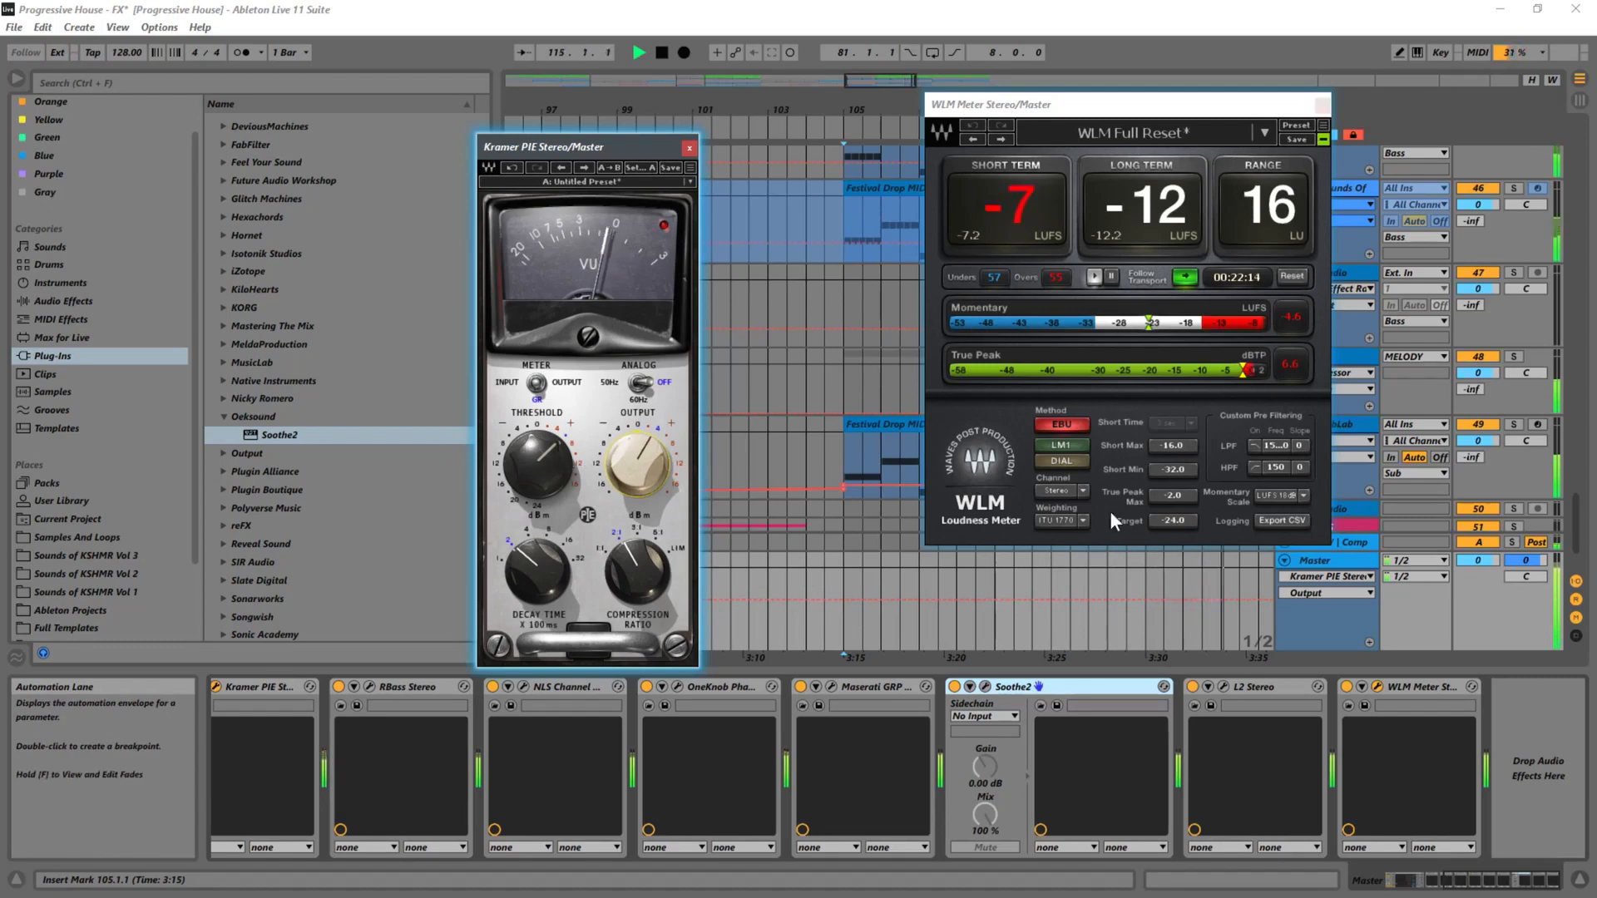
key(space)
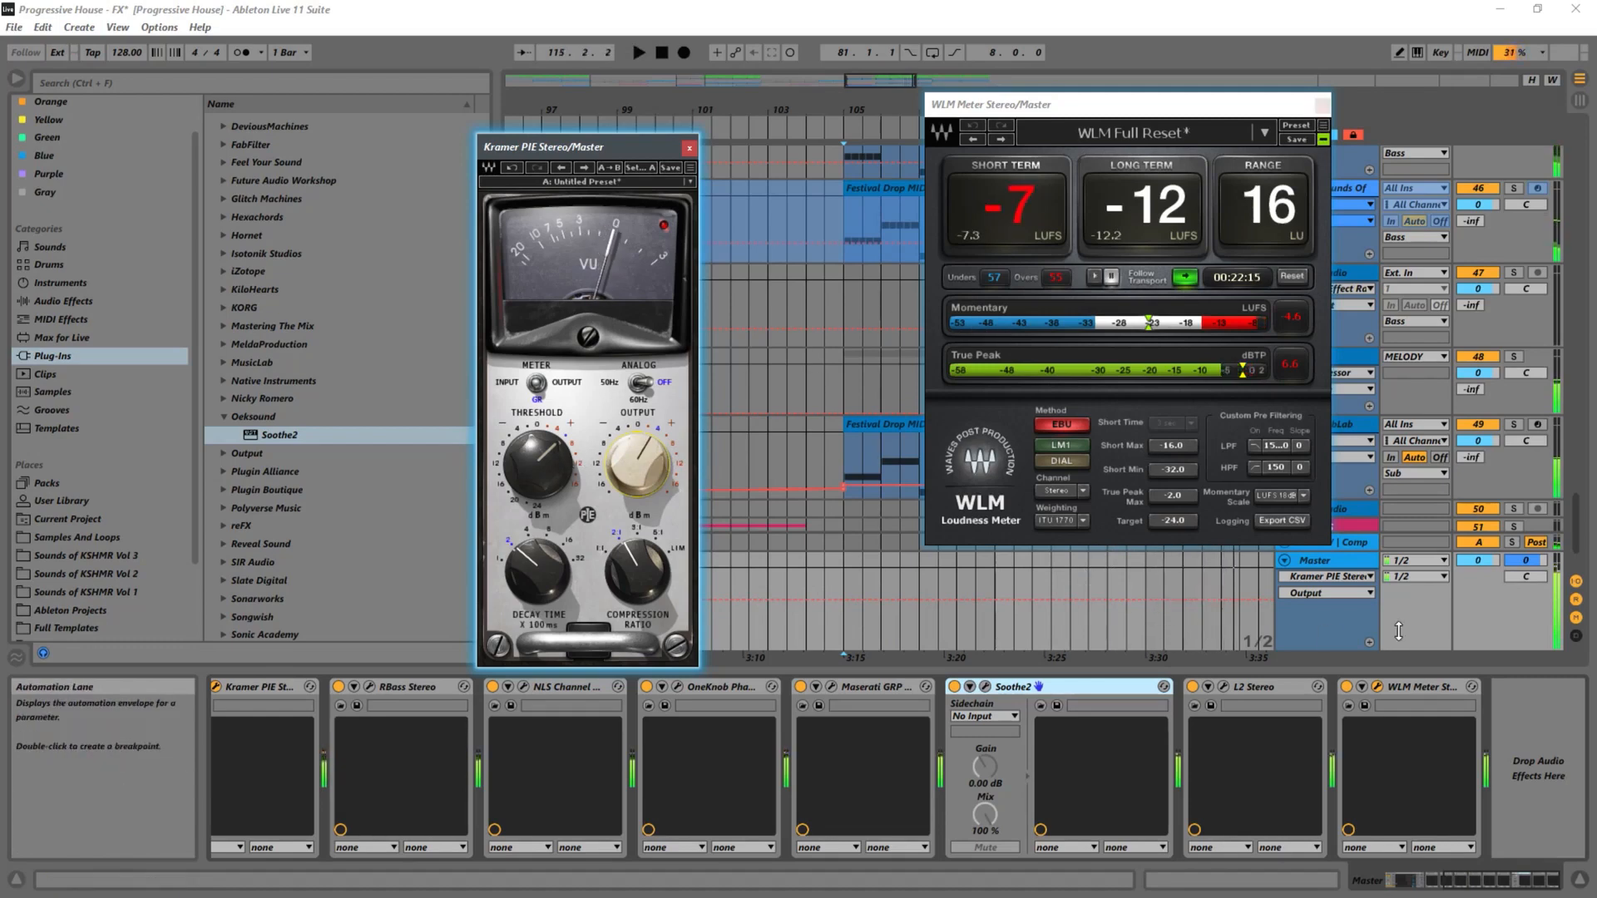
click(1329, 106)
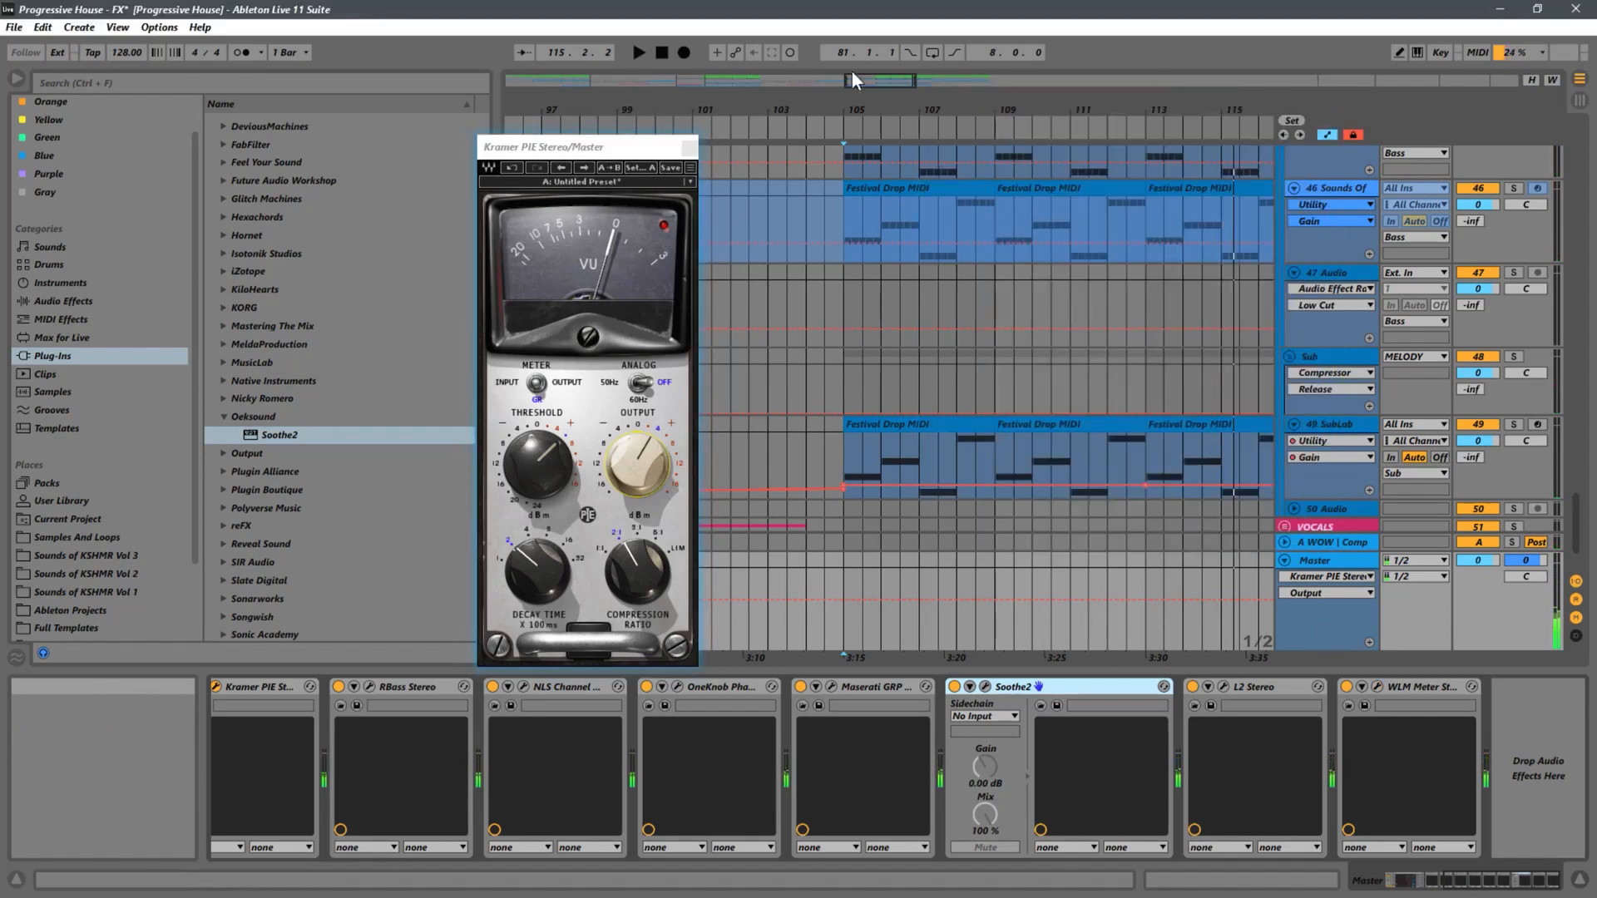
click(690, 148)
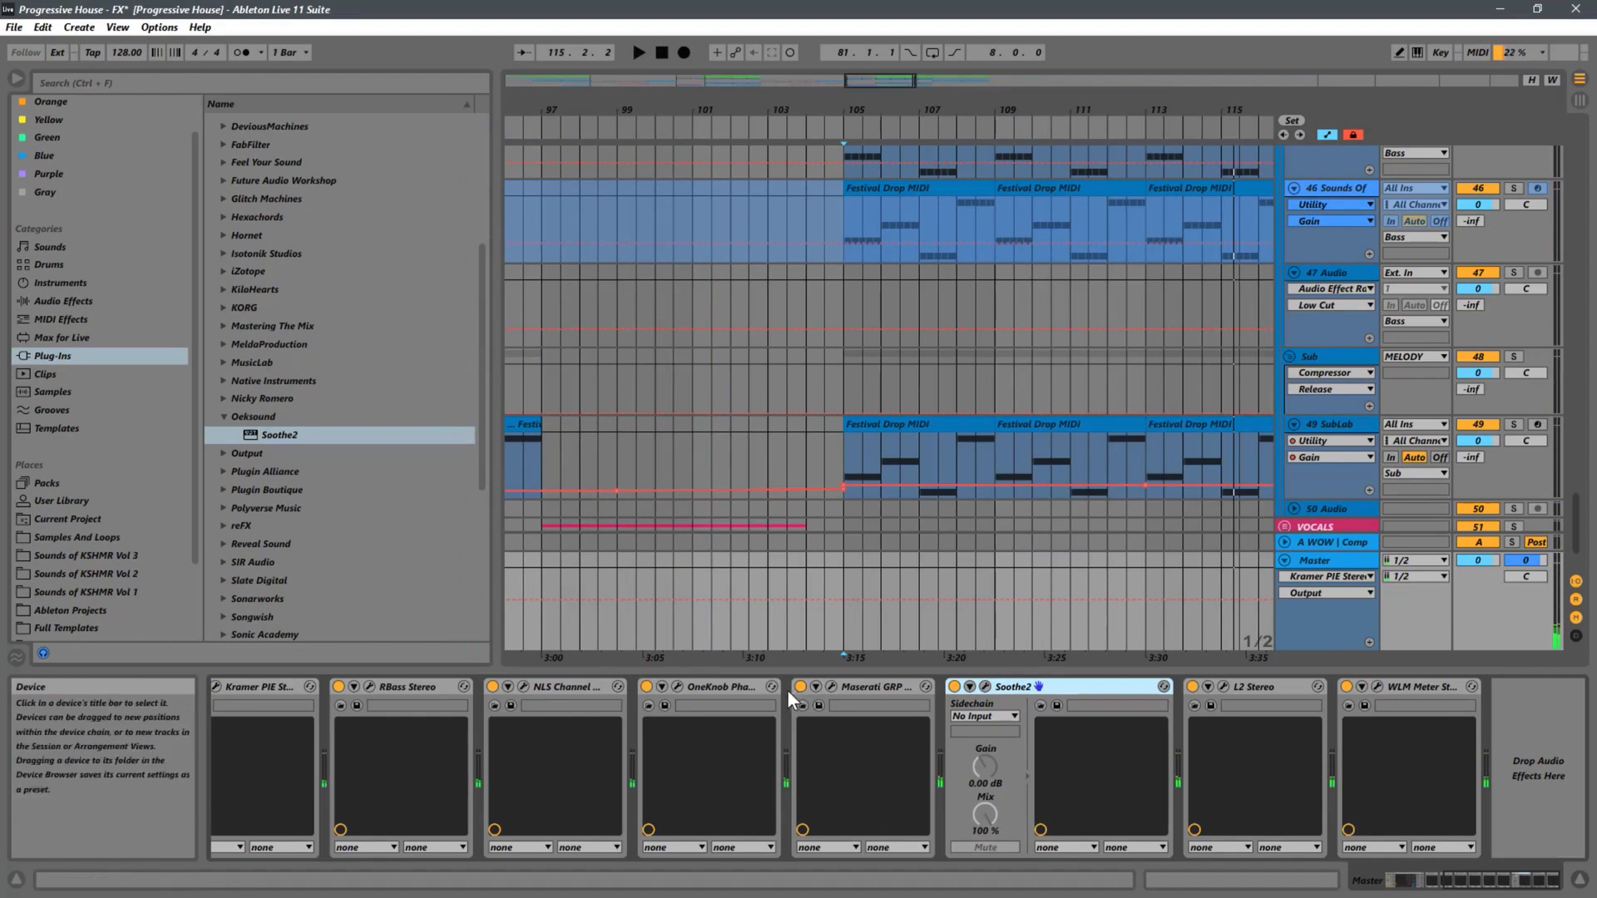
- Lower the master RBass Intensity to about -13 while the drop plays
click(367, 687)
key(space)
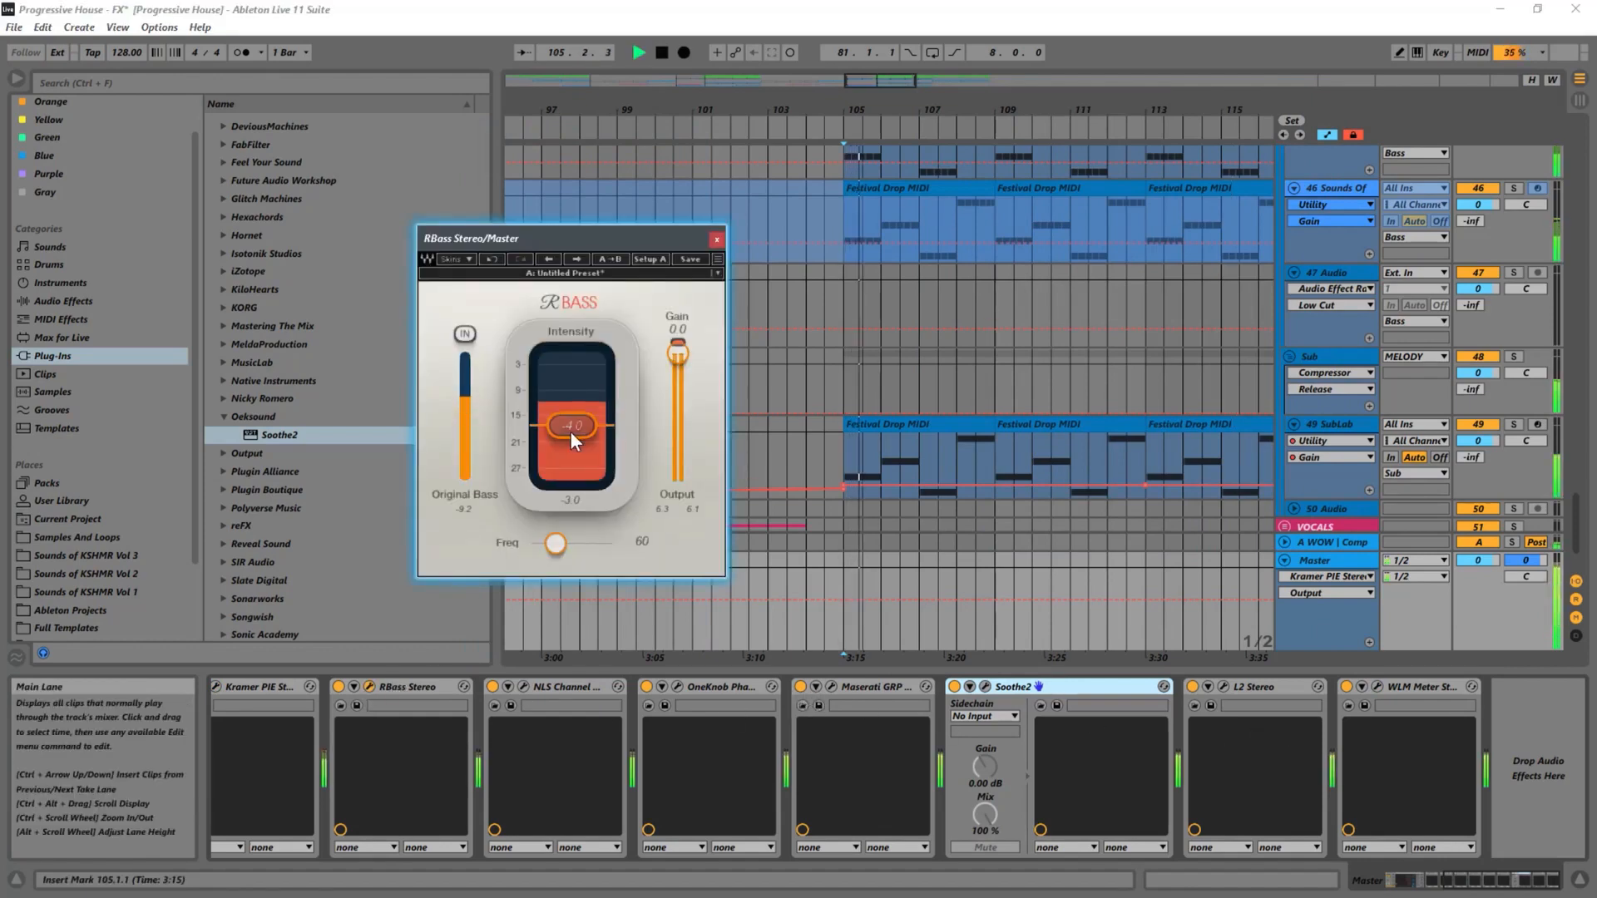
drag(570, 432, 573, 458)
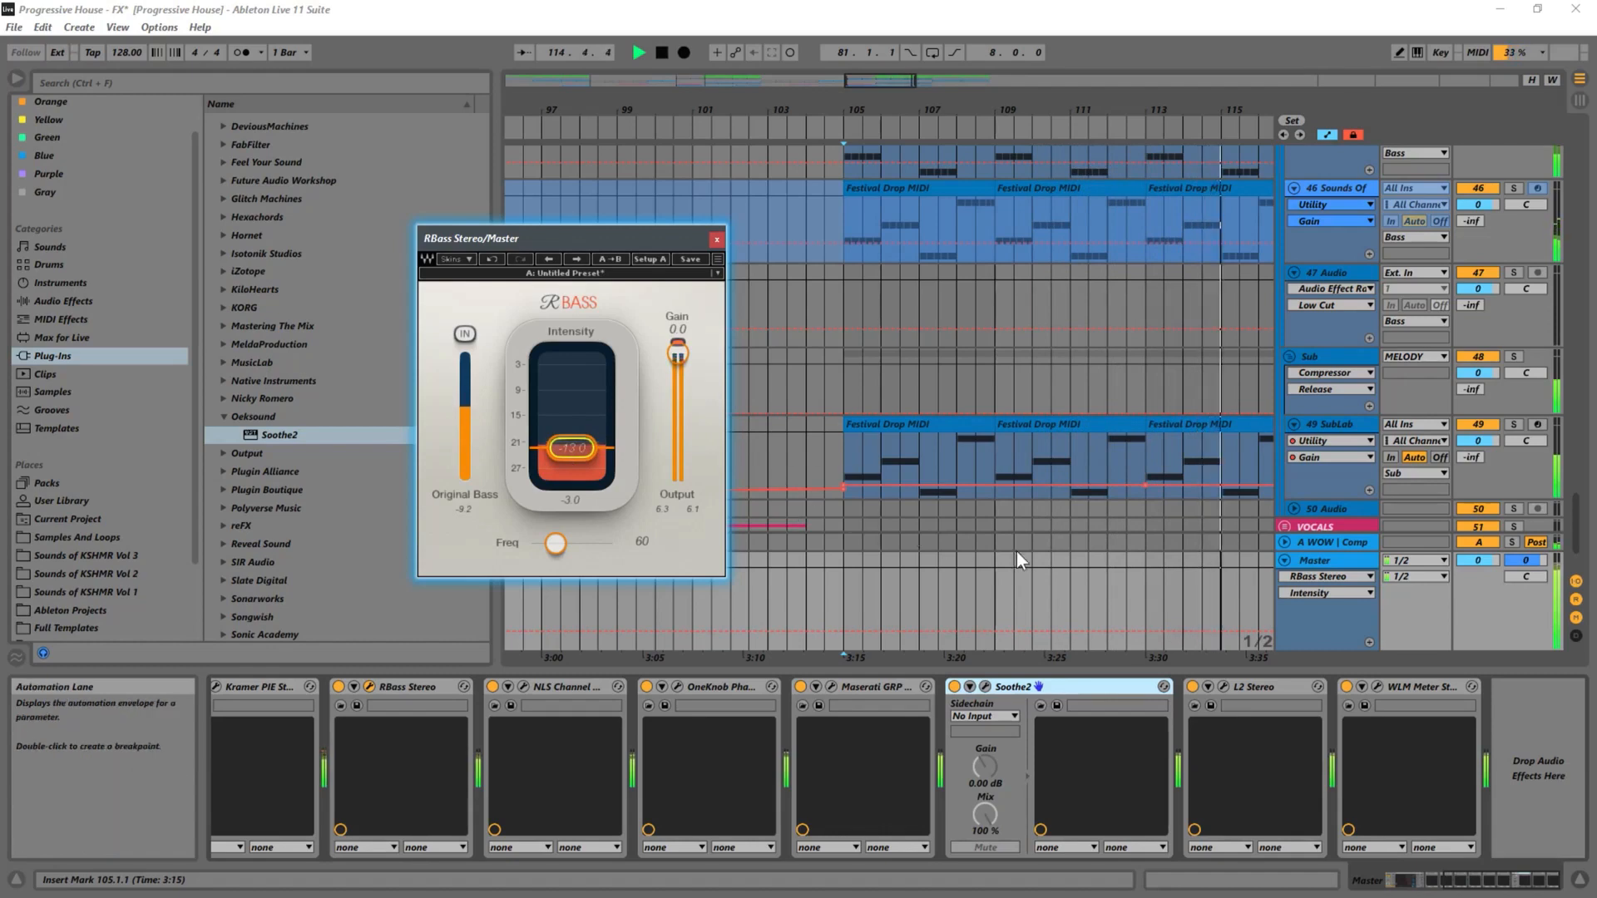
- Check the loudness on the WLM Meter with the RBass running, then close both plug-in windows and stop playback
click(1377, 685)
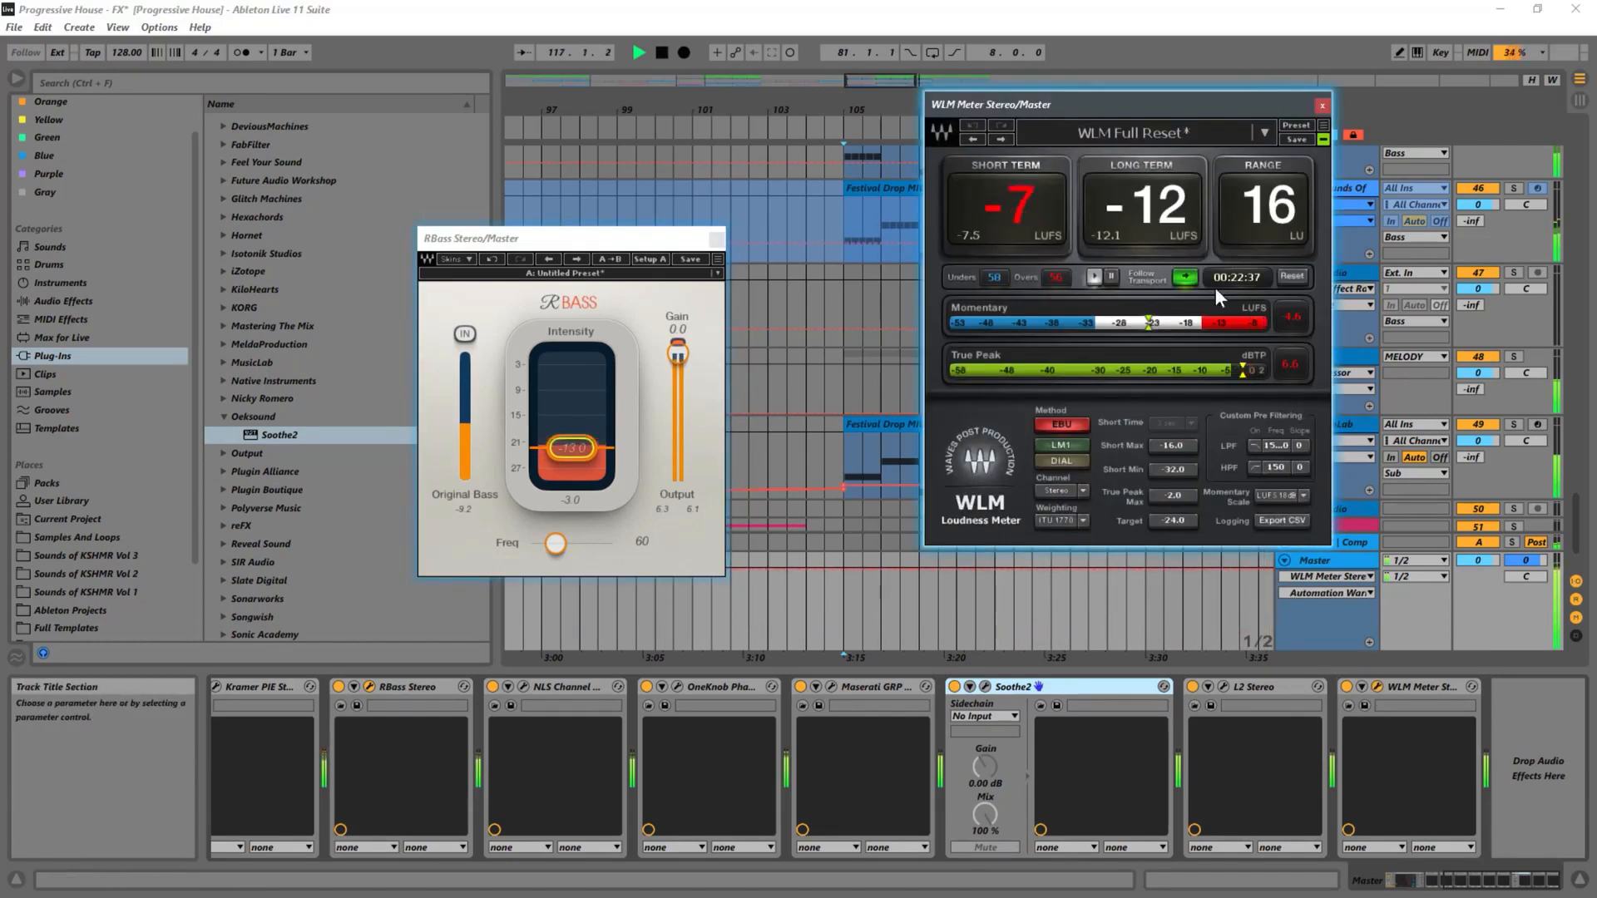
click(1321, 108)
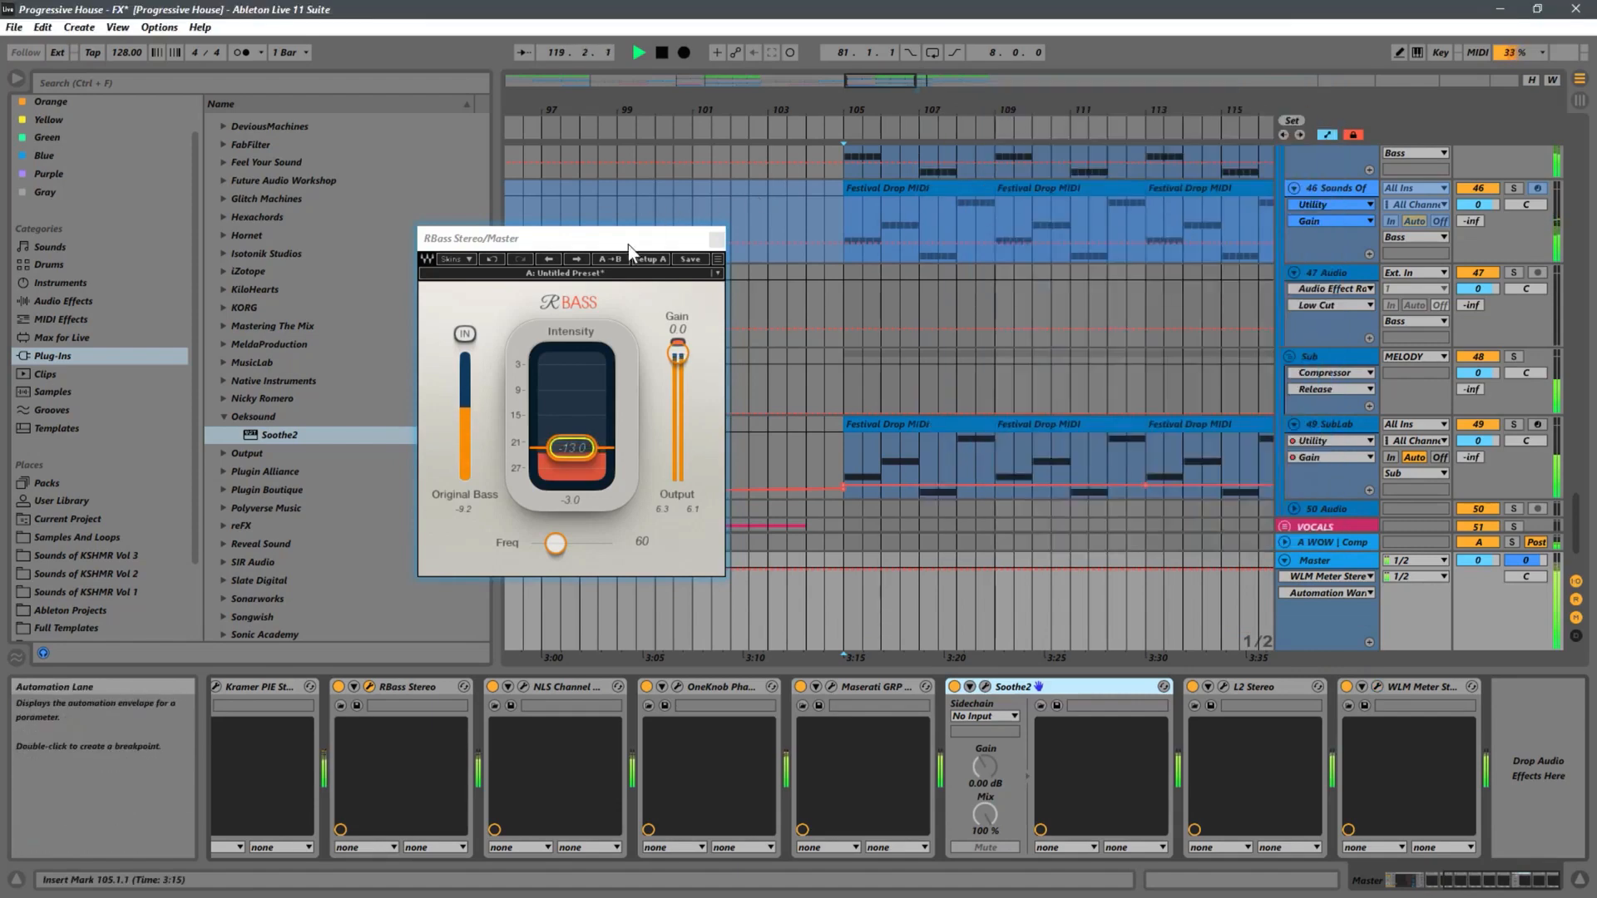
click(717, 239)
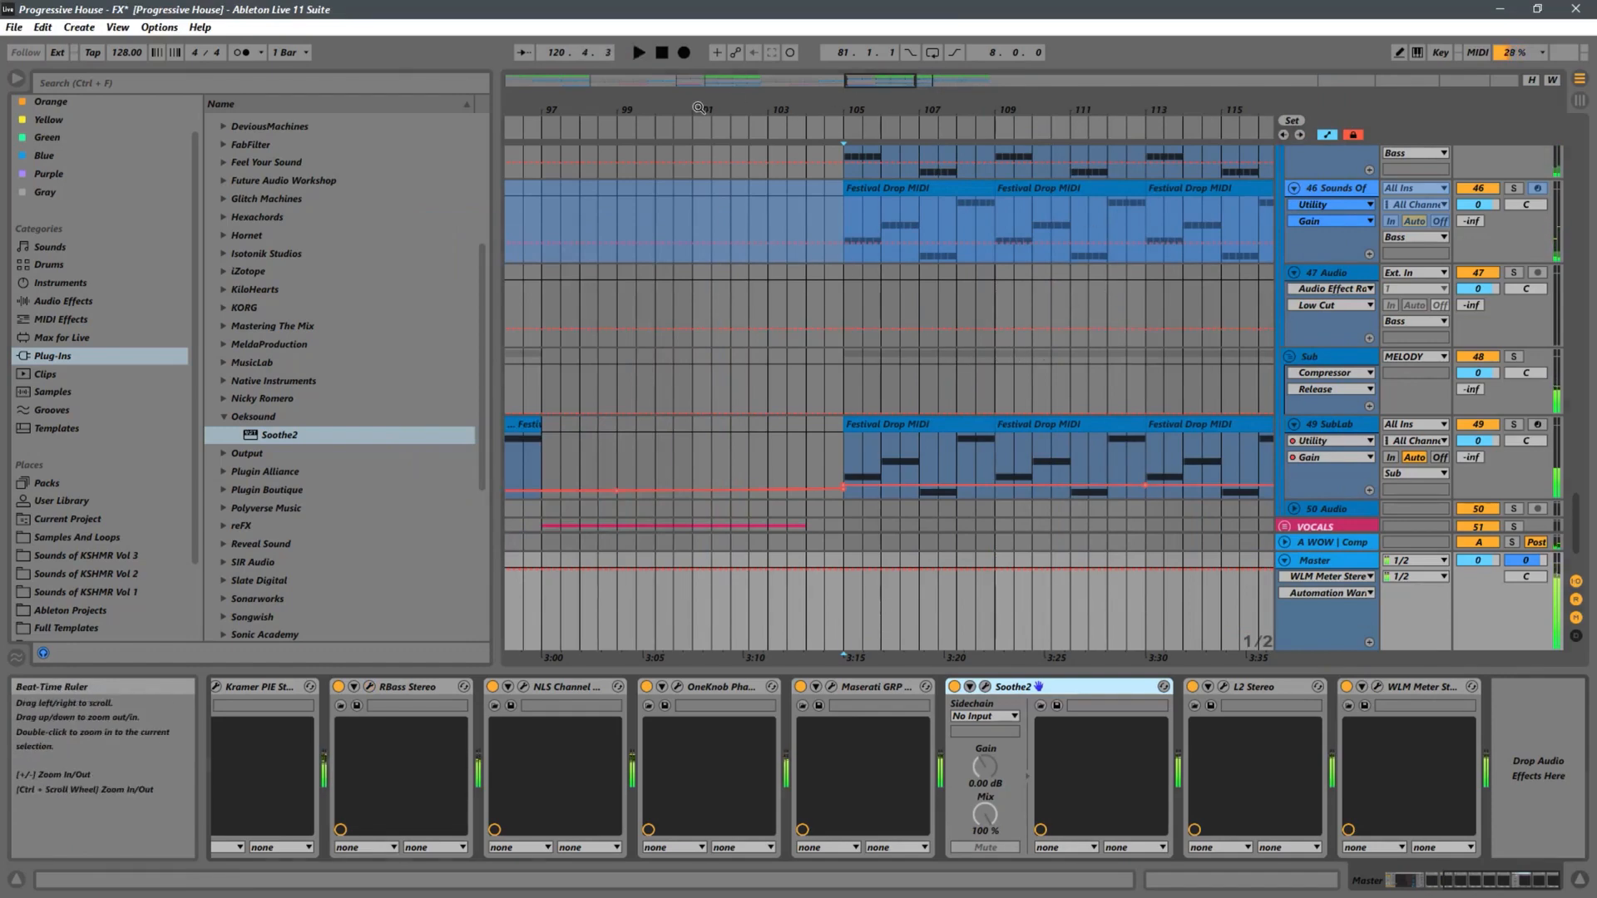
- Show the whole arrangement and play the song from the very beginning, starting on the Intro Guitar track
drag(852, 99, 835, 319)
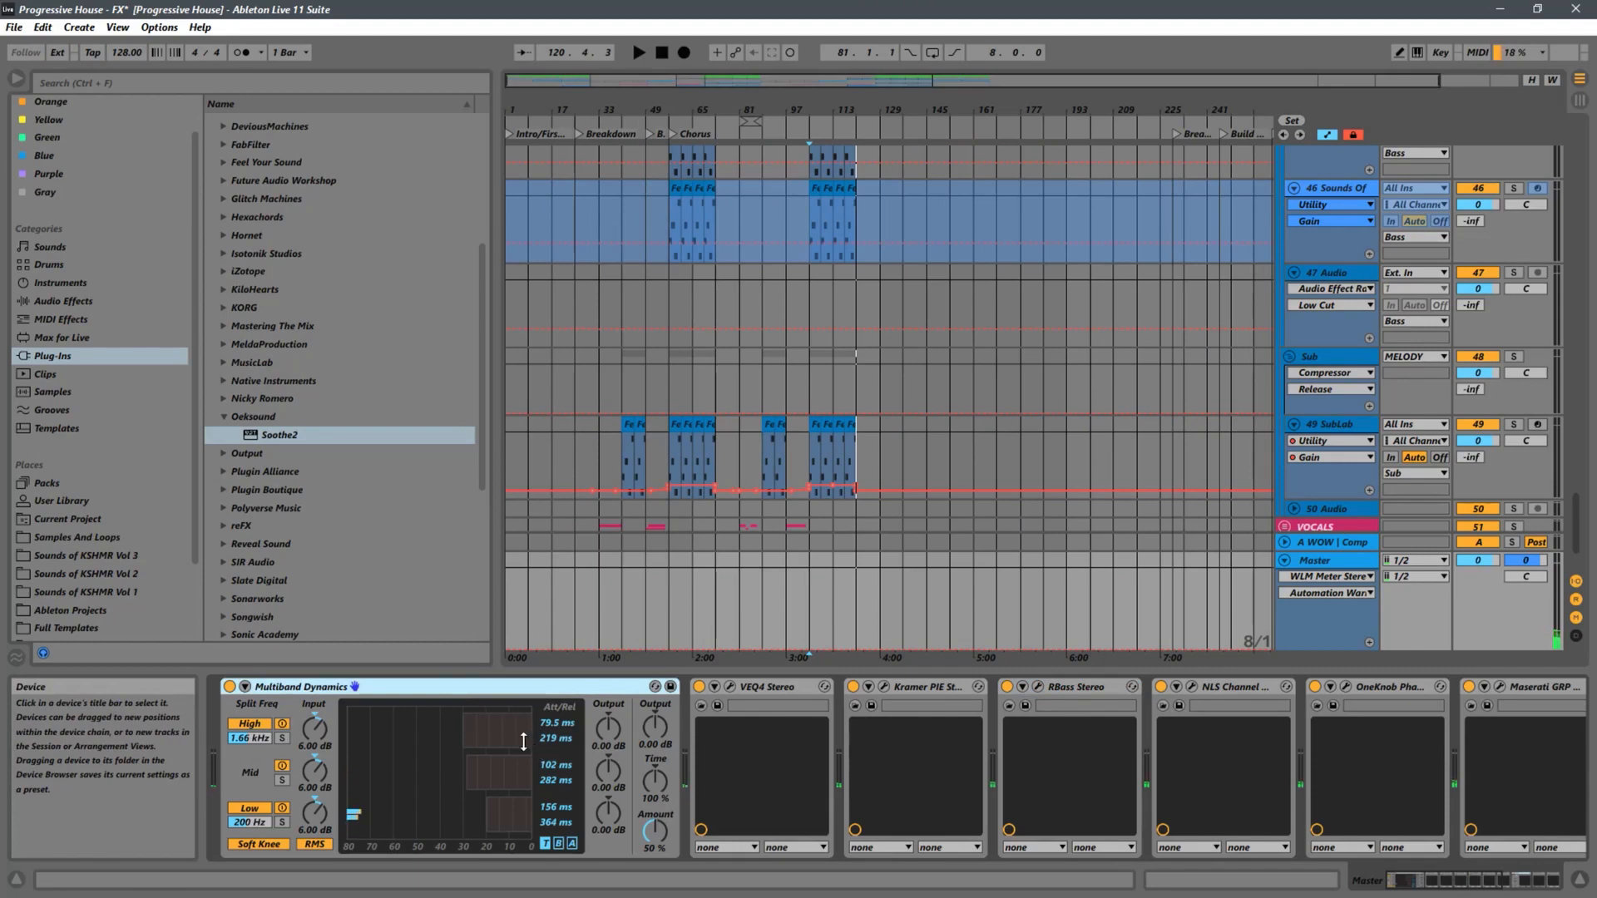
click(782, 685)
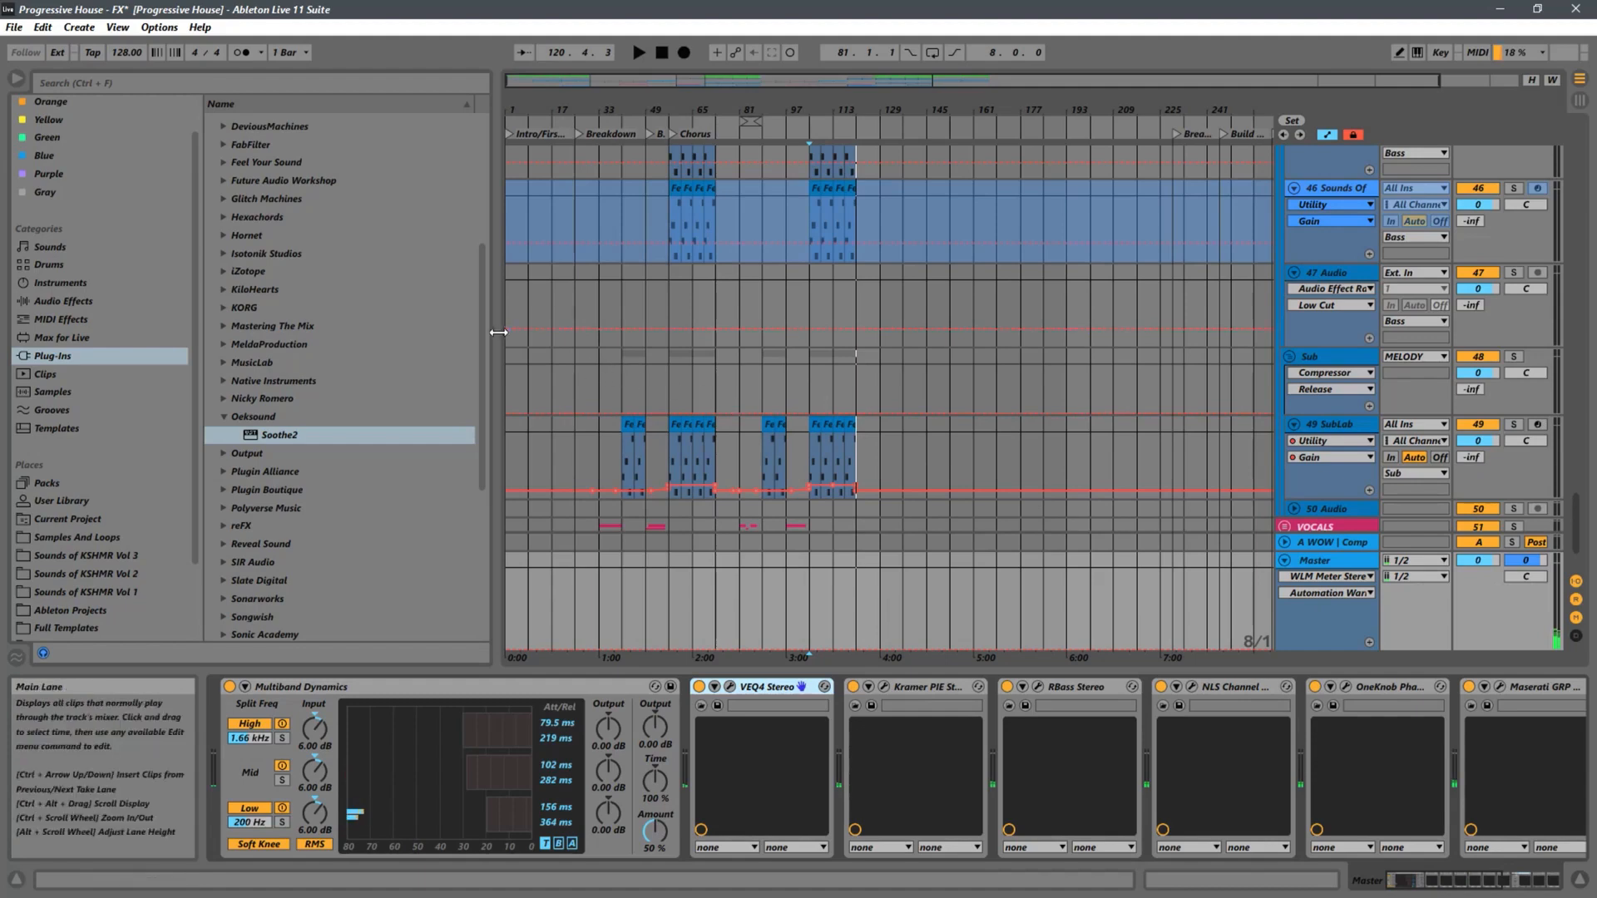
drag(679, 109, 679, 103)
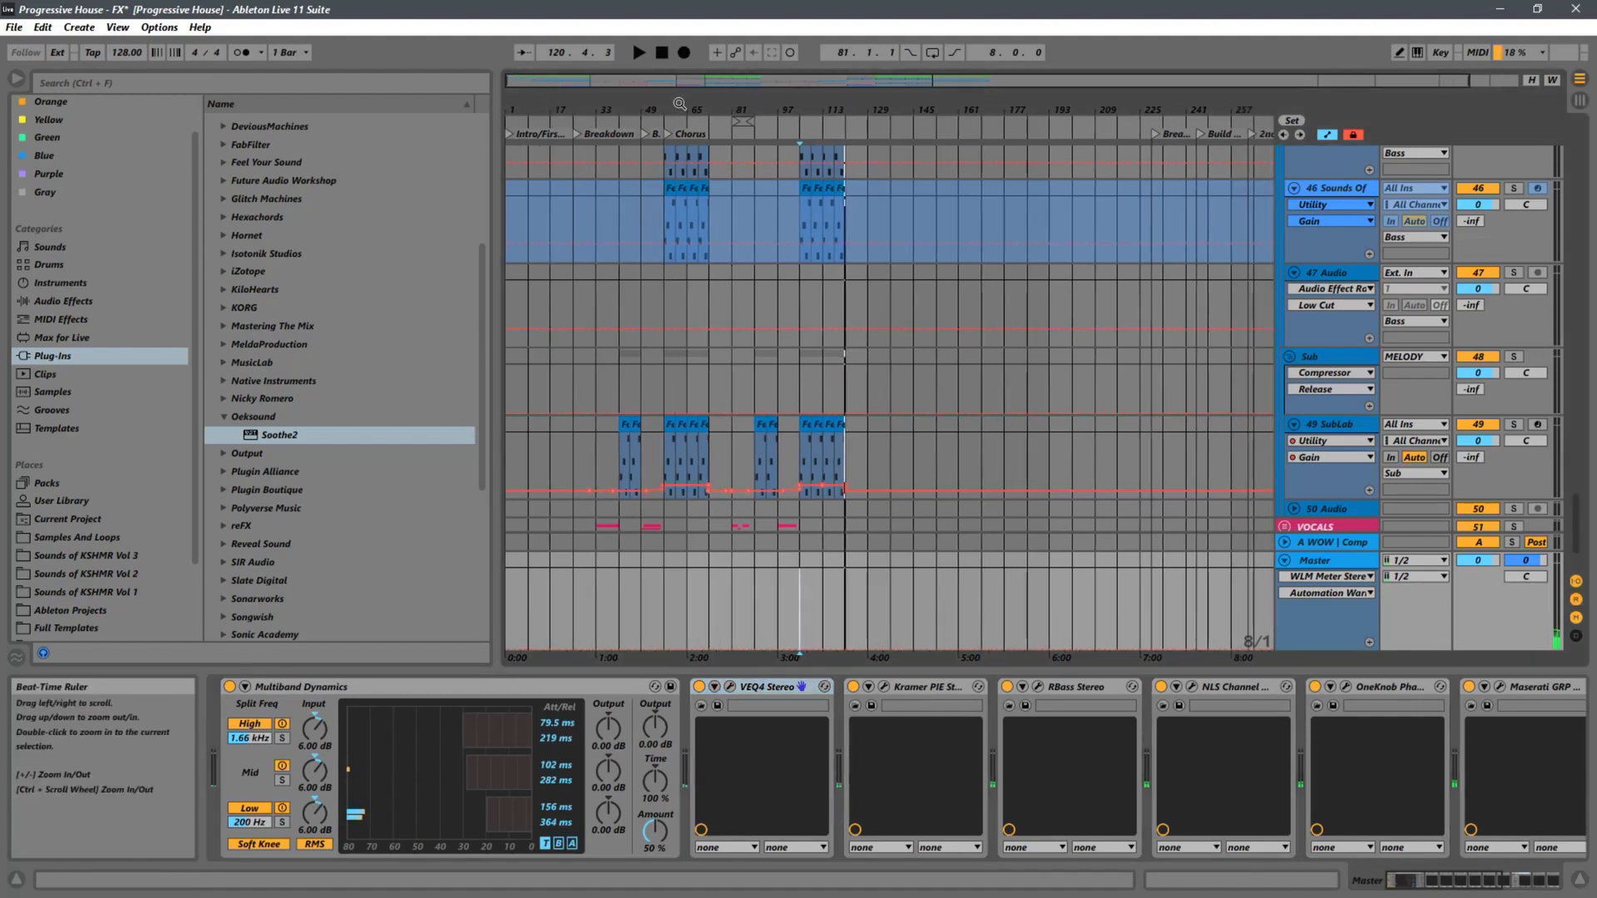
scroll(857, 351, up, 10)
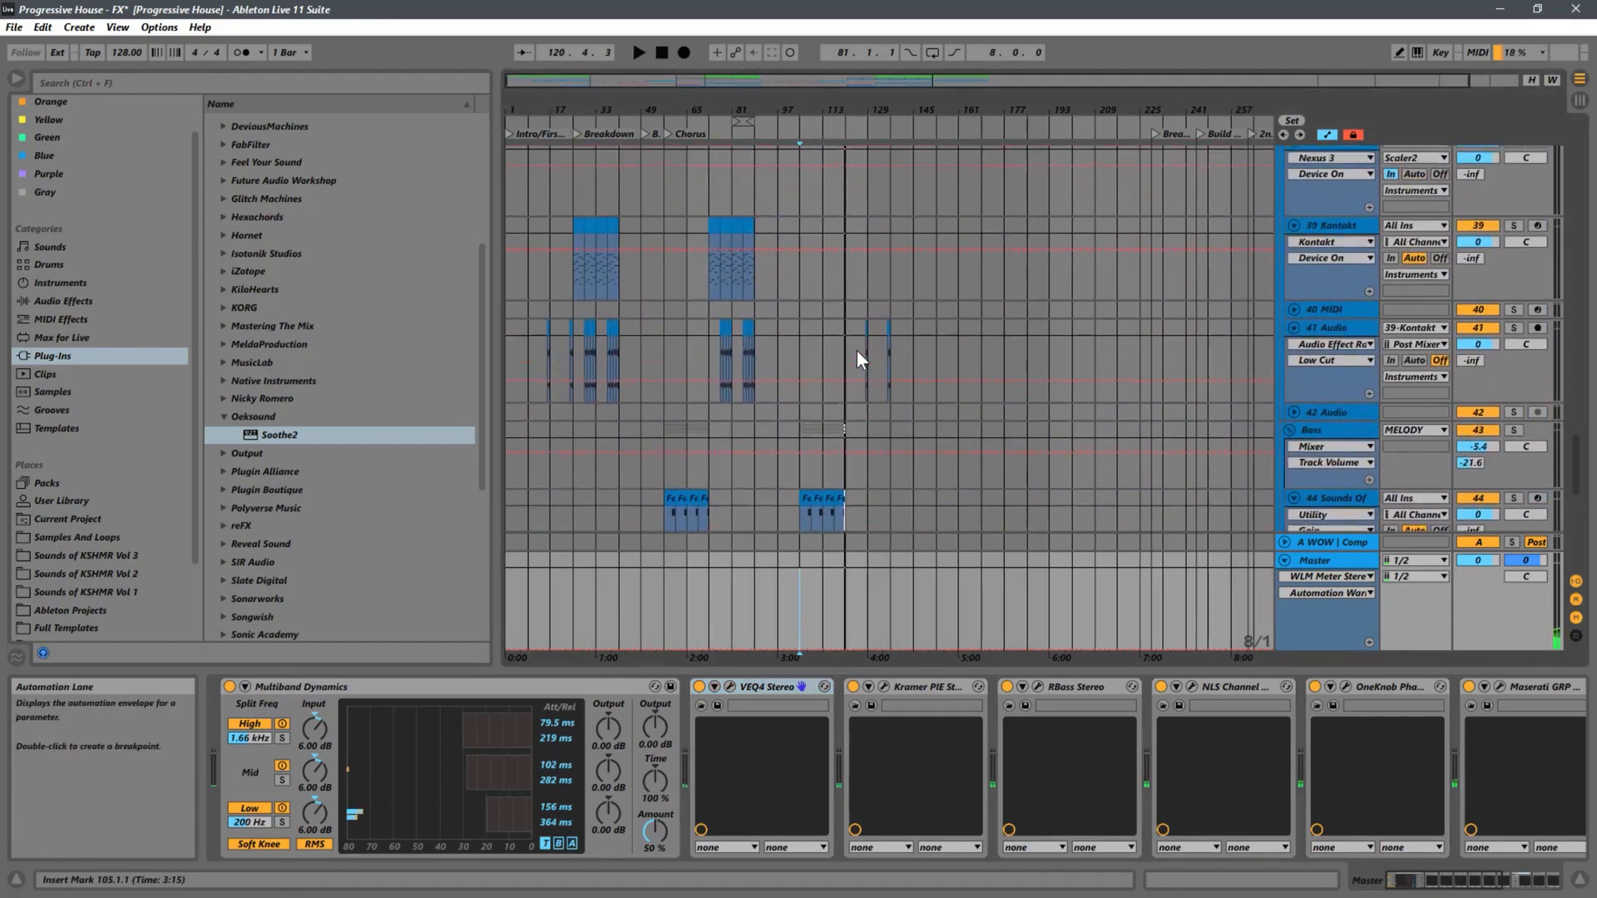
scroll(857, 351, up, 2)
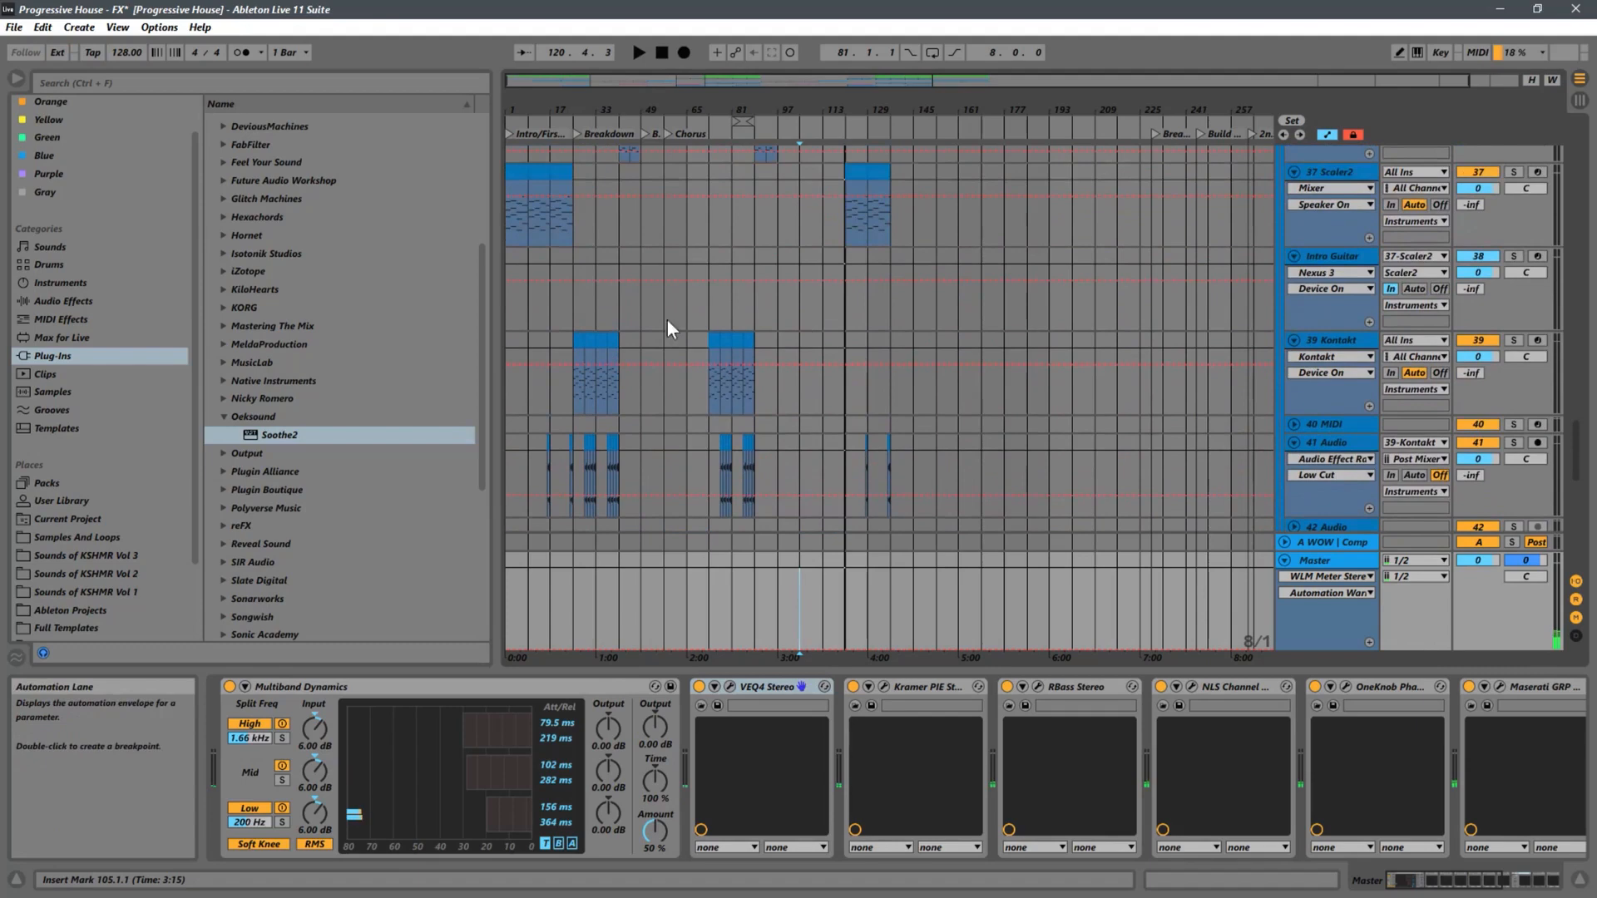
click(509, 313)
key(space)
- Fold the Instruments tracks and the group tracks, including MELODY, into a compact arrangement overview
scroll(762, 316, up, 4)
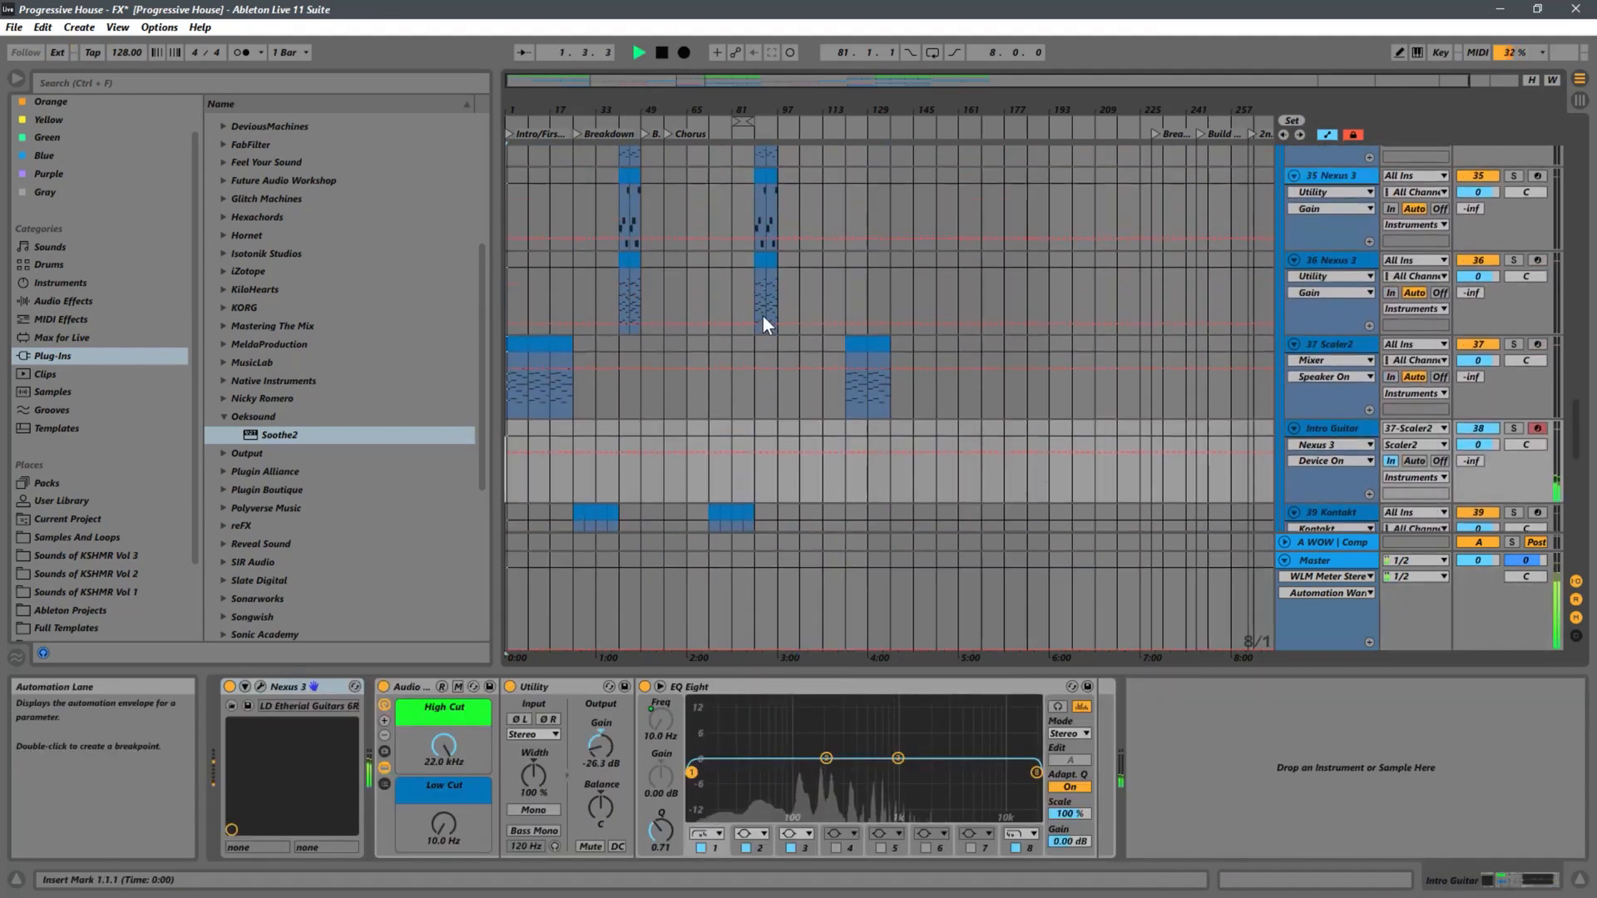
scroll(762, 316, up, 6)
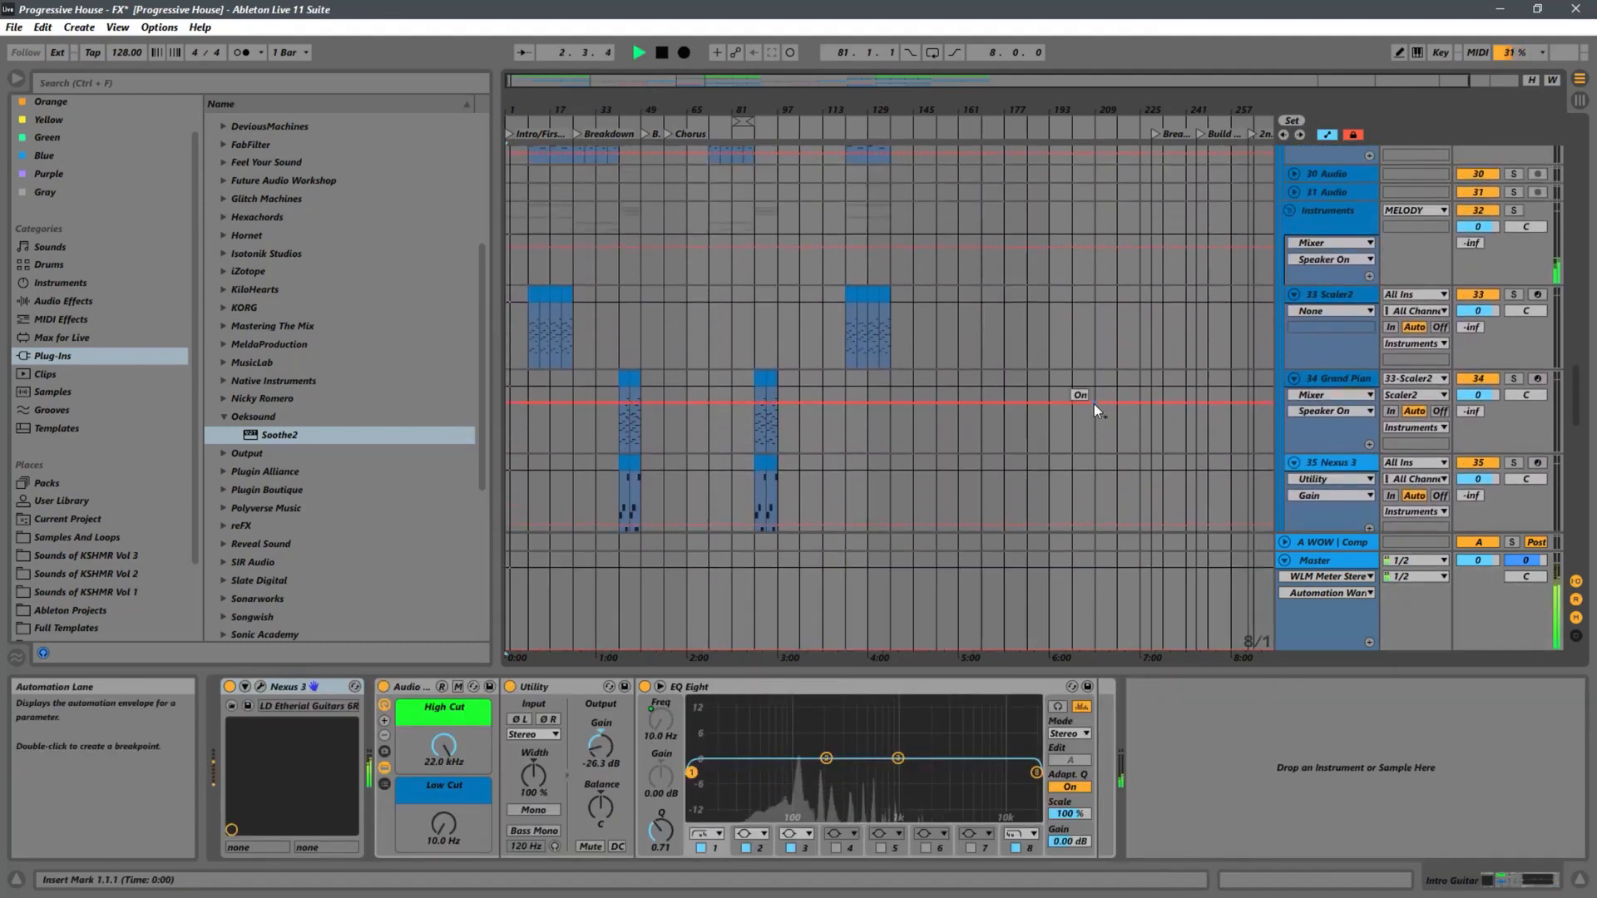
click(1295, 313)
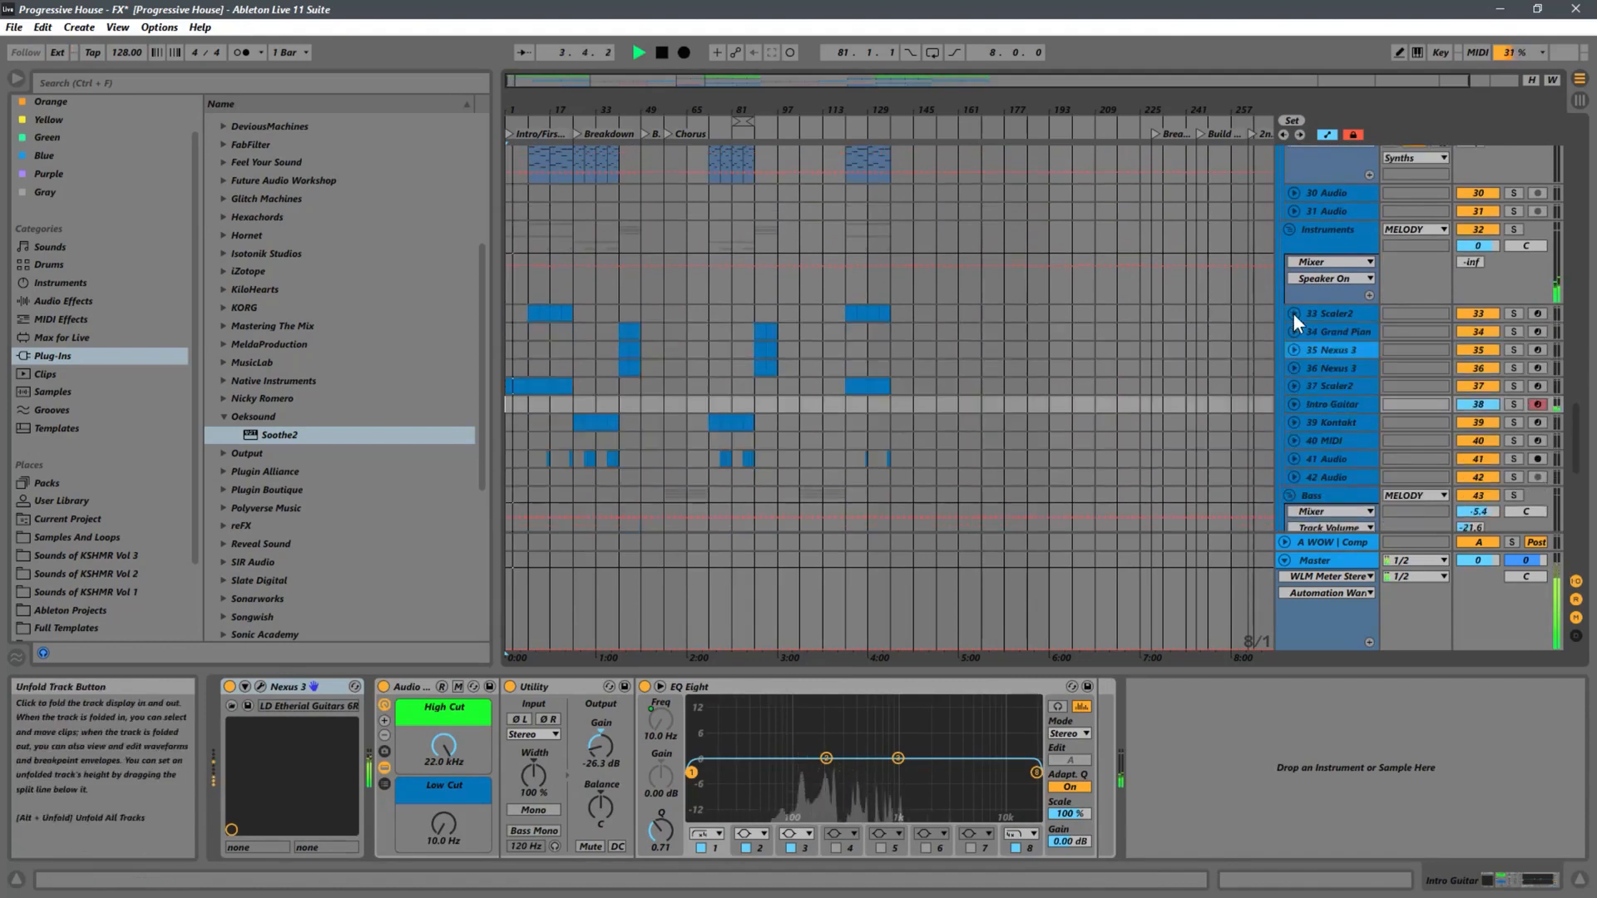
click(1289, 229)
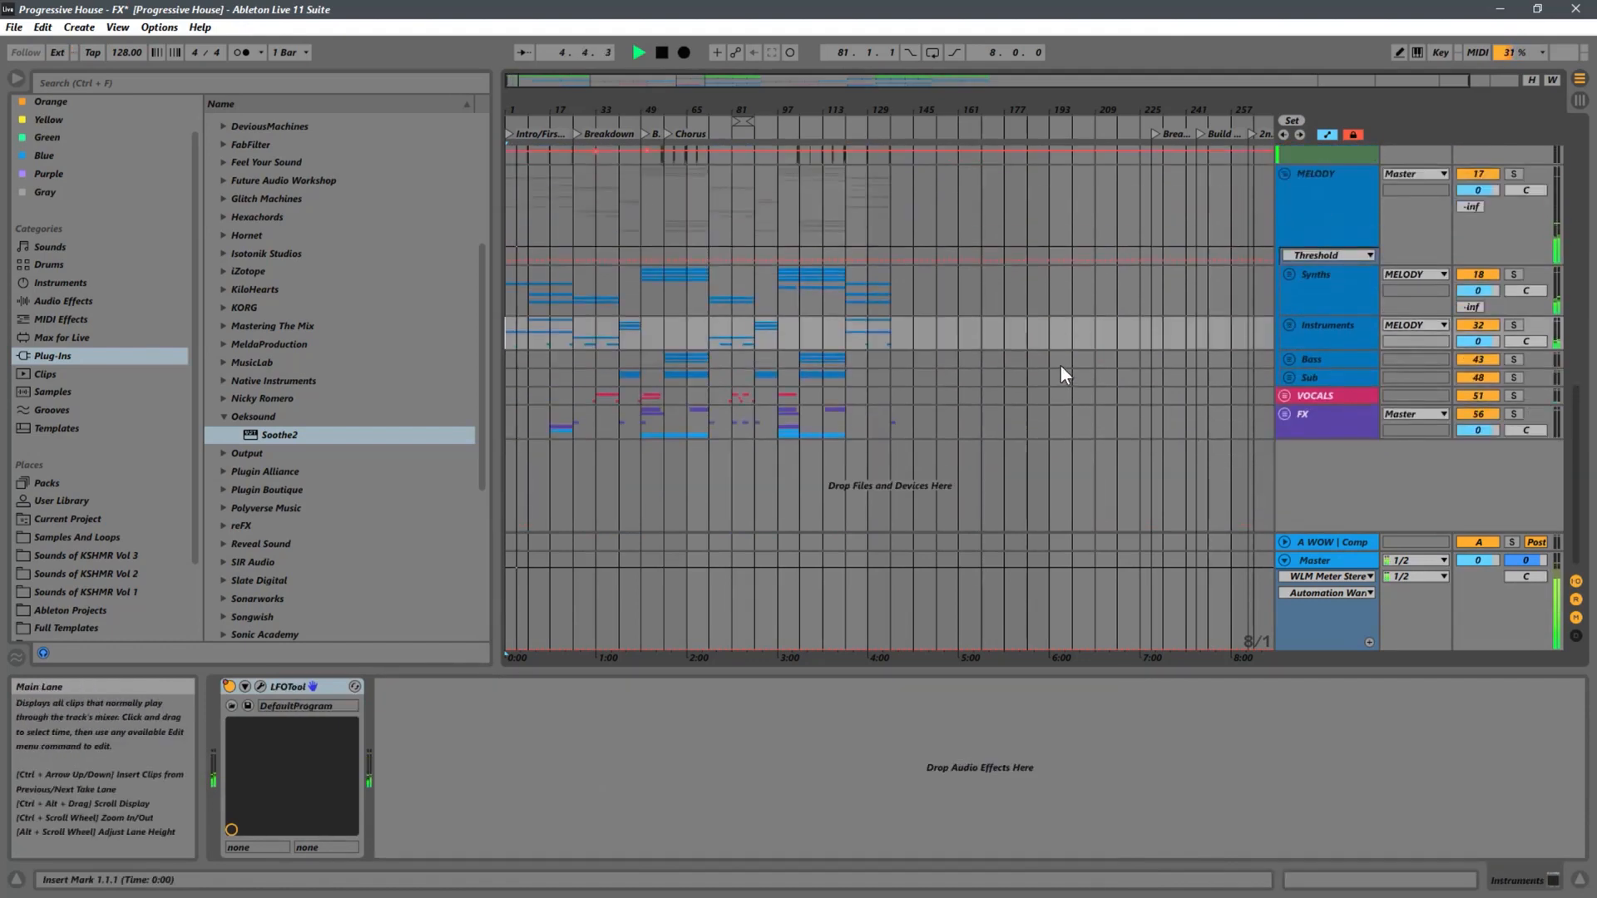
click(1281, 249)
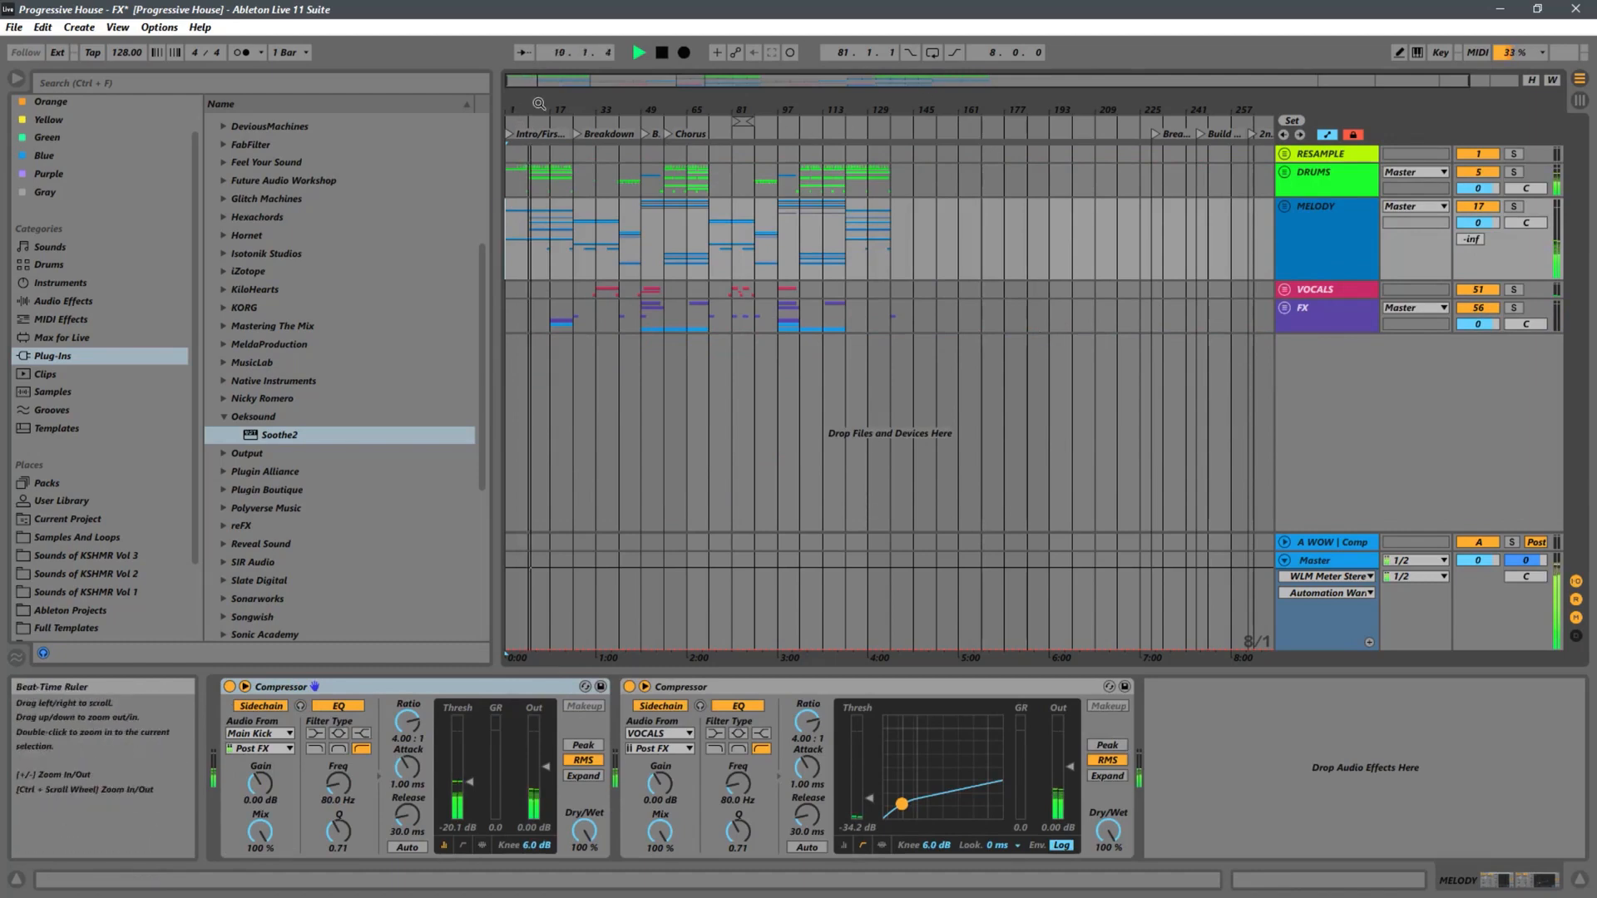
- Unfold the VOCALS group and follow its vocal clips through the Breakdown and Build Up/Pre-Chorus while the song plays
drag(535, 106, 840, 303)
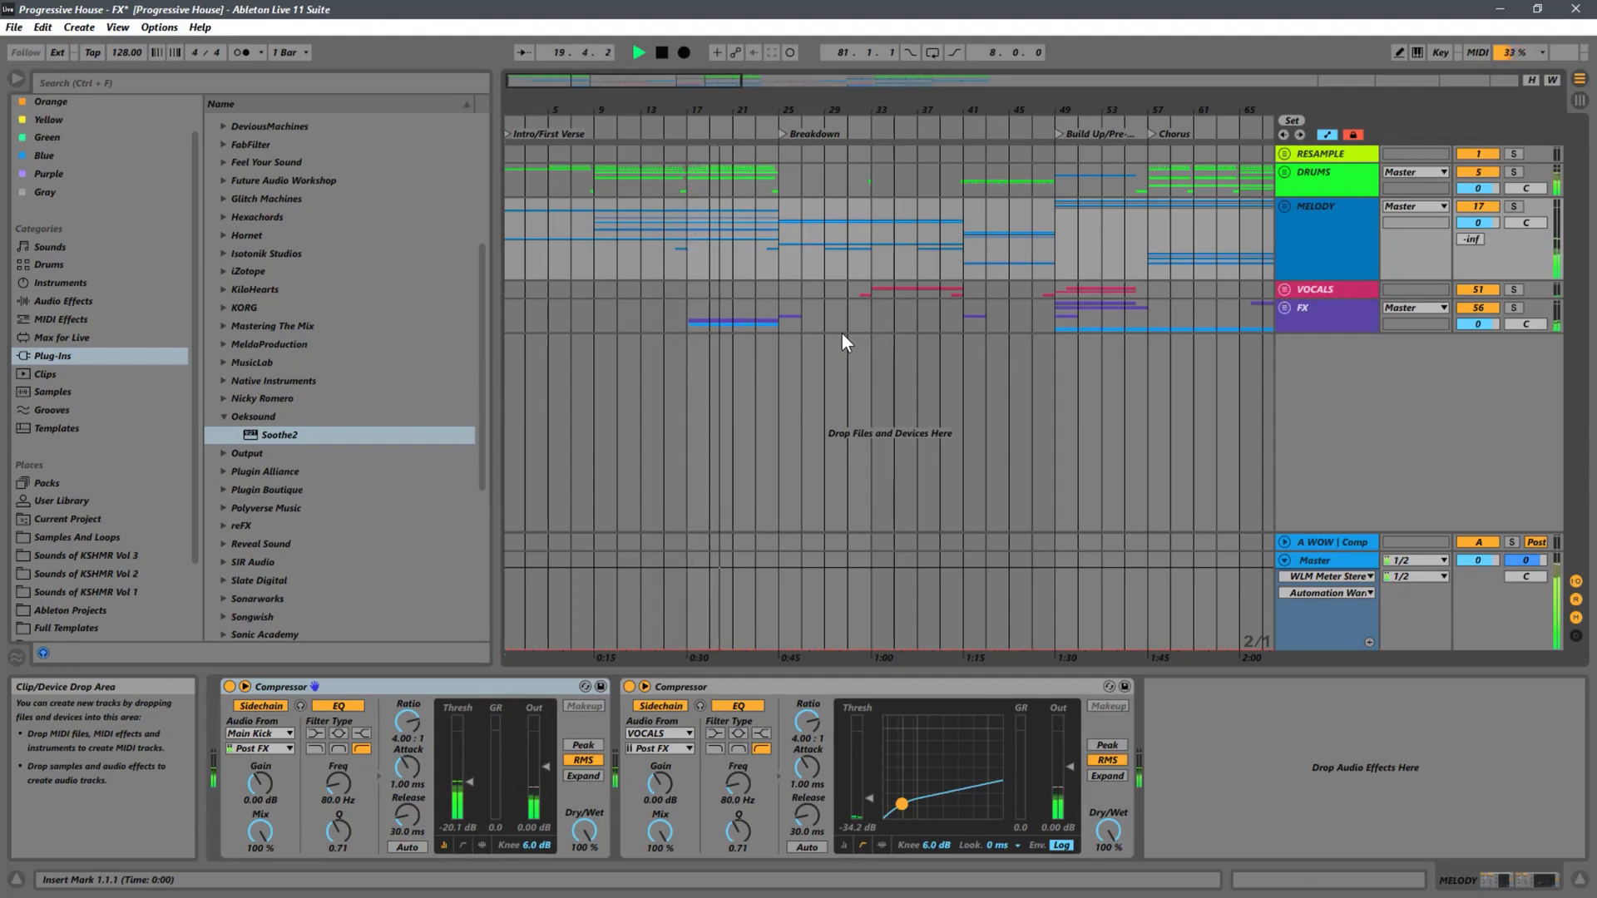
click(1286, 290)
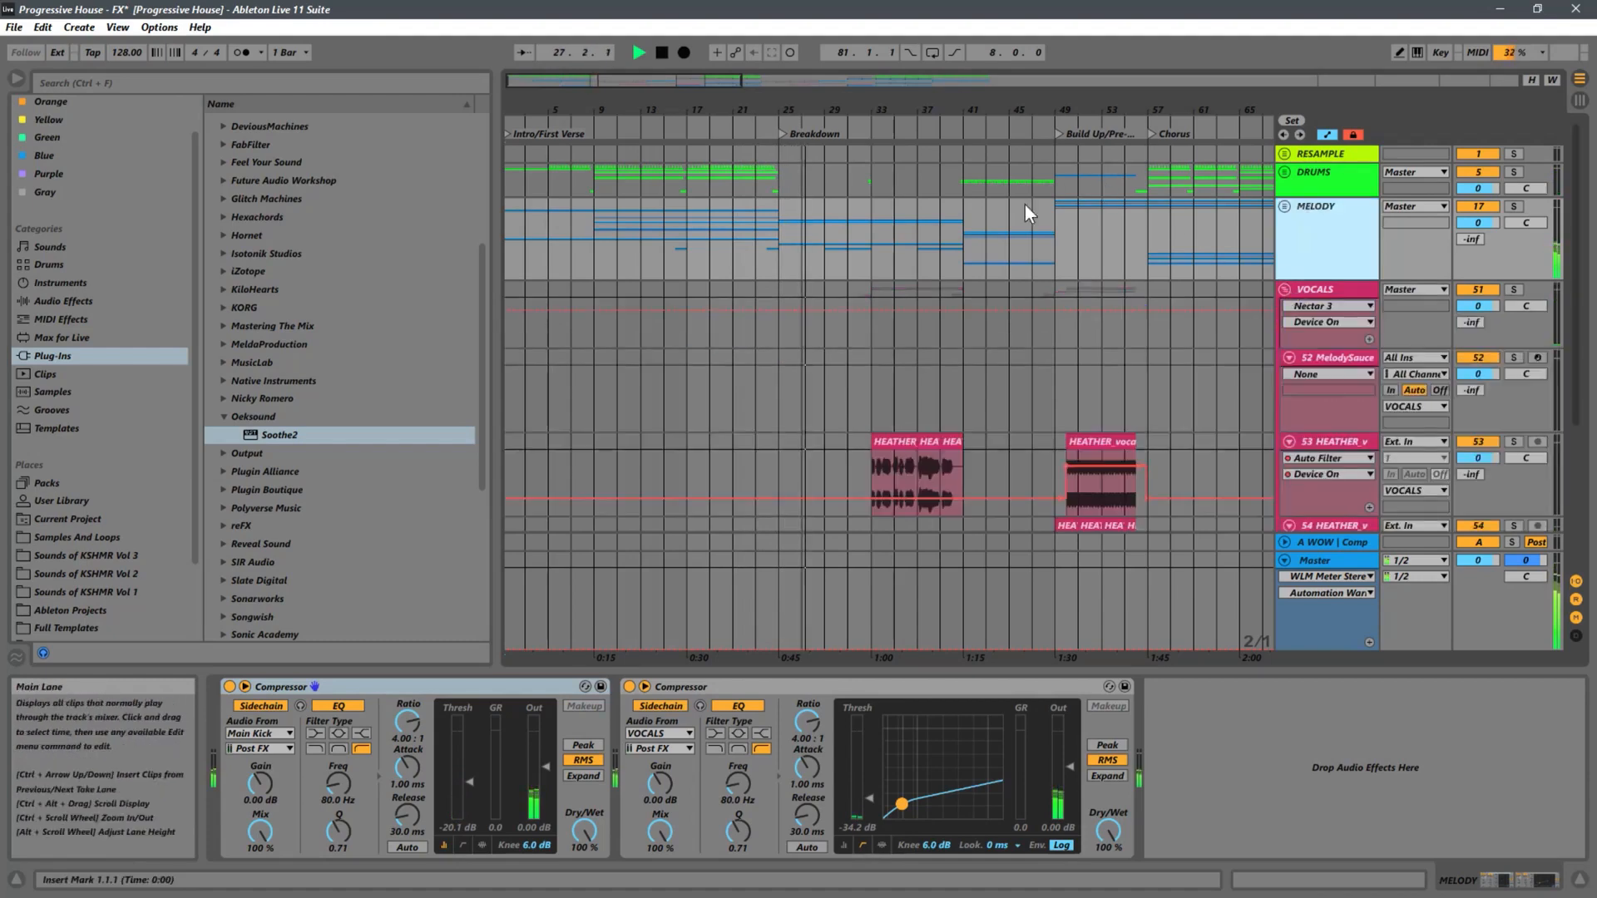
drag(944, 111, 834, 215)
scroll(967, 272, down, 5)
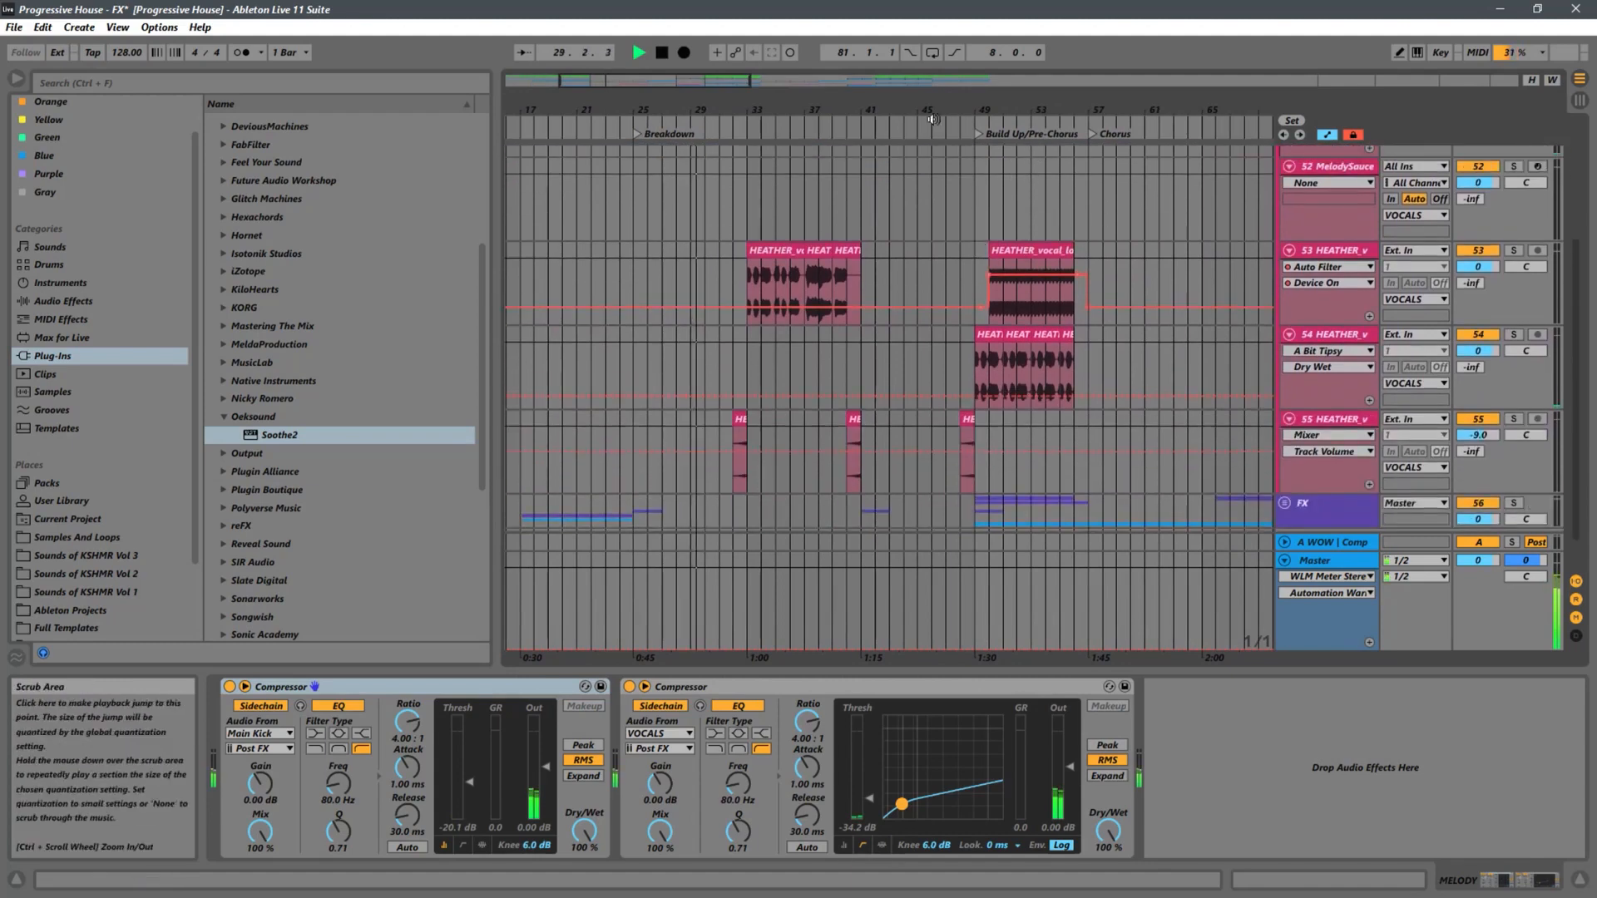
drag(1005, 109, 920, 109)
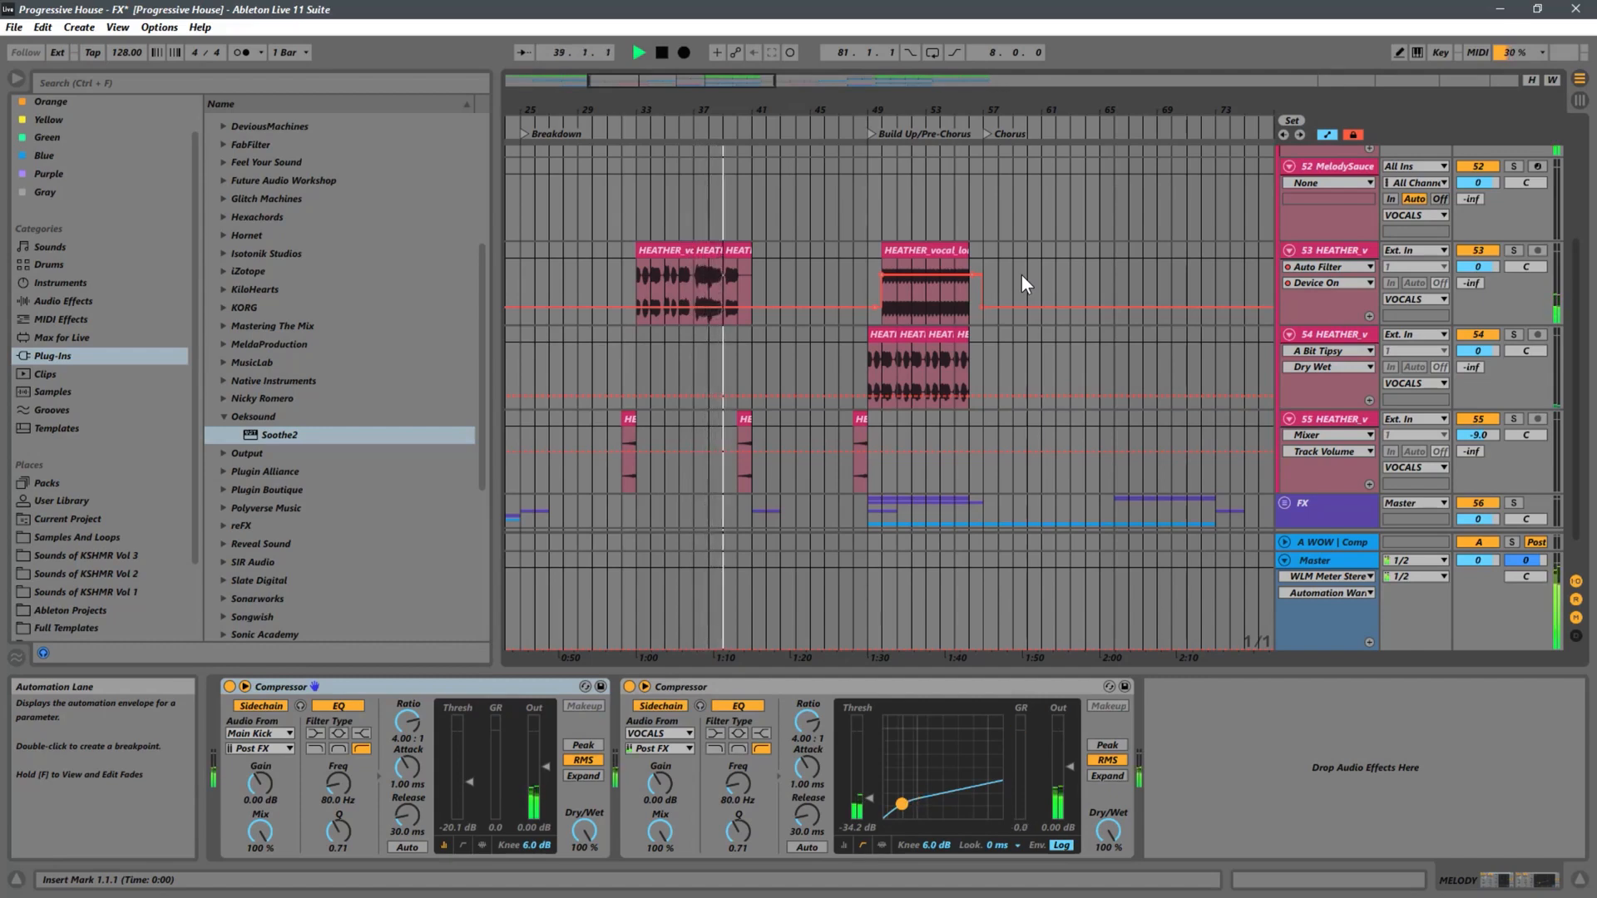
- Replay from bar 33 and lower the threshold of the MELODY compressor sidechained to VOCALS to about -45.5 dB
scroll(984, 334, up, 2)
scroll(999, 333, up, 5)
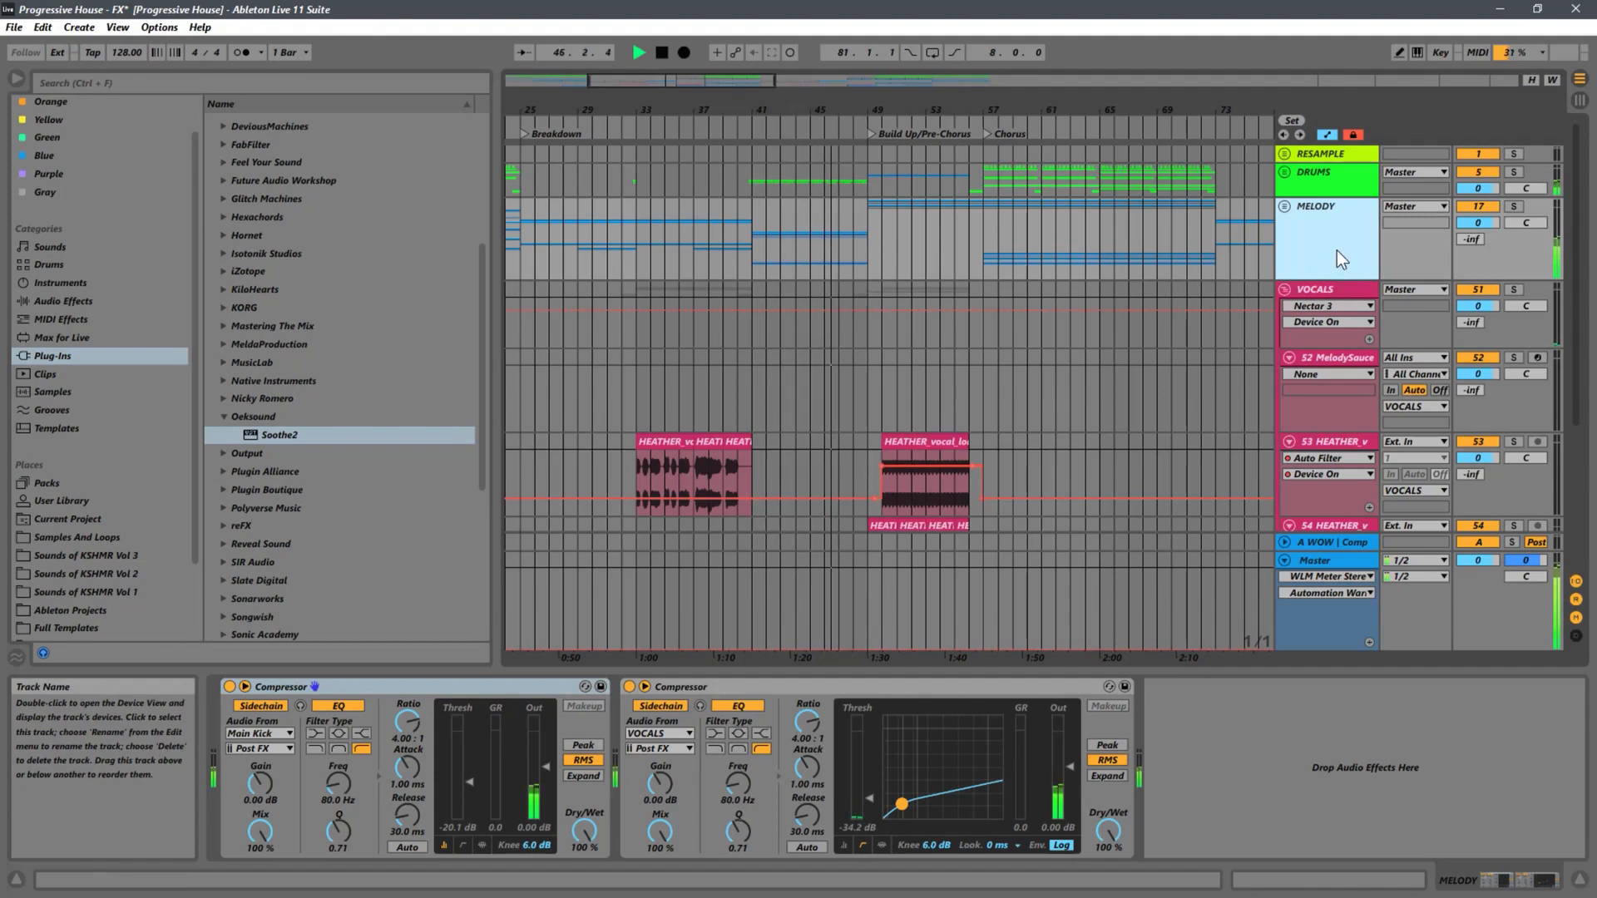
key(space)
click(627, 400)
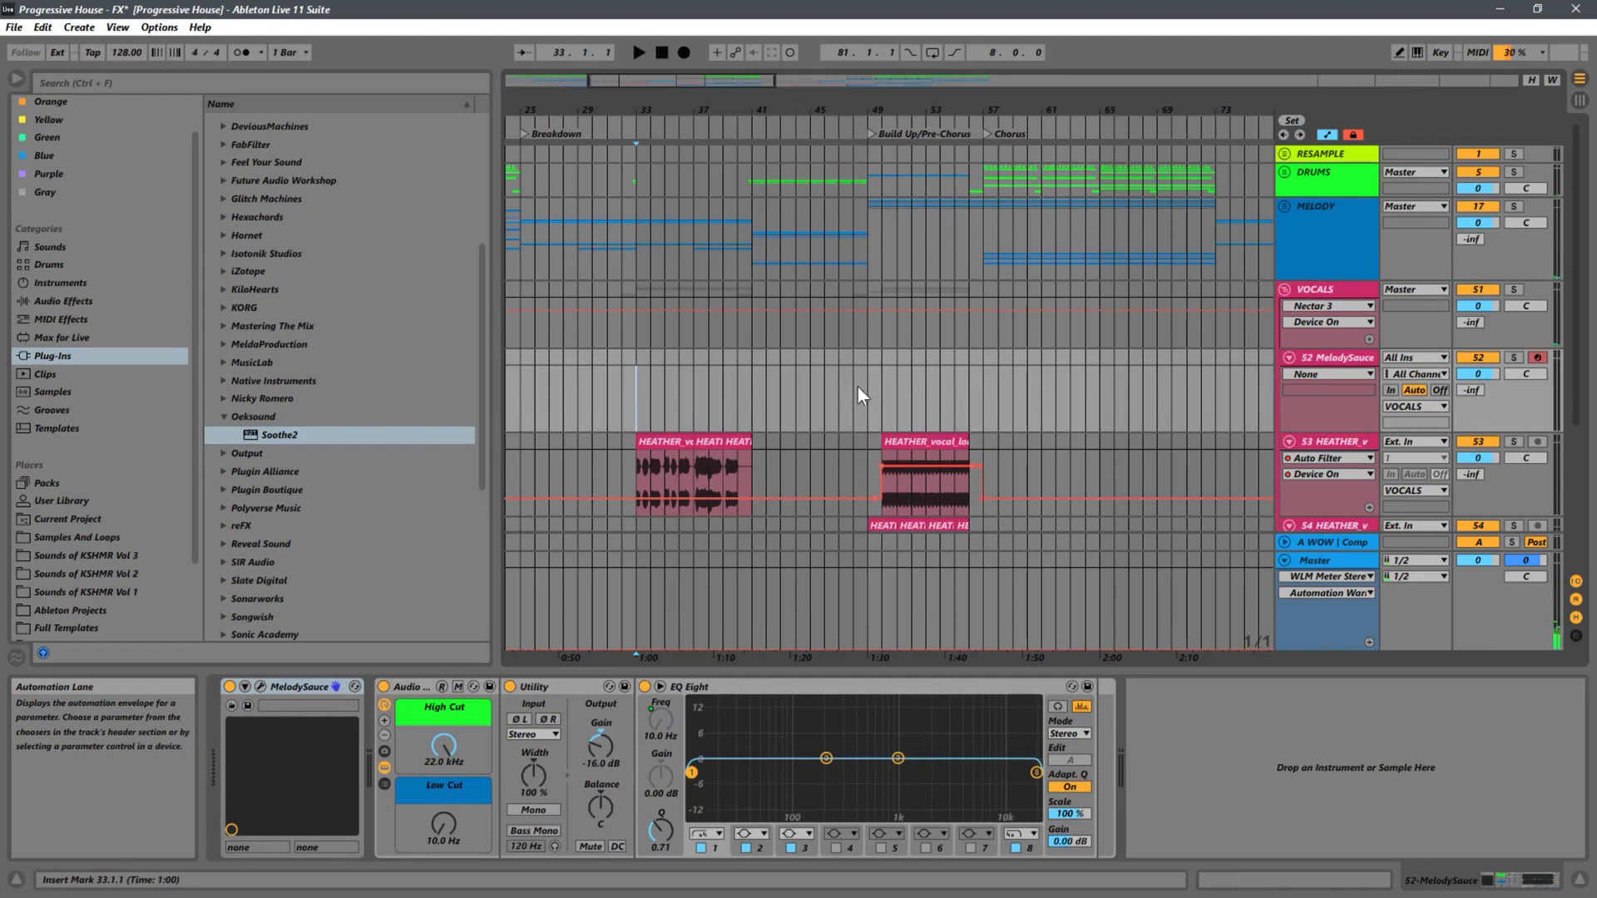
key(space)
click(1312, 252)
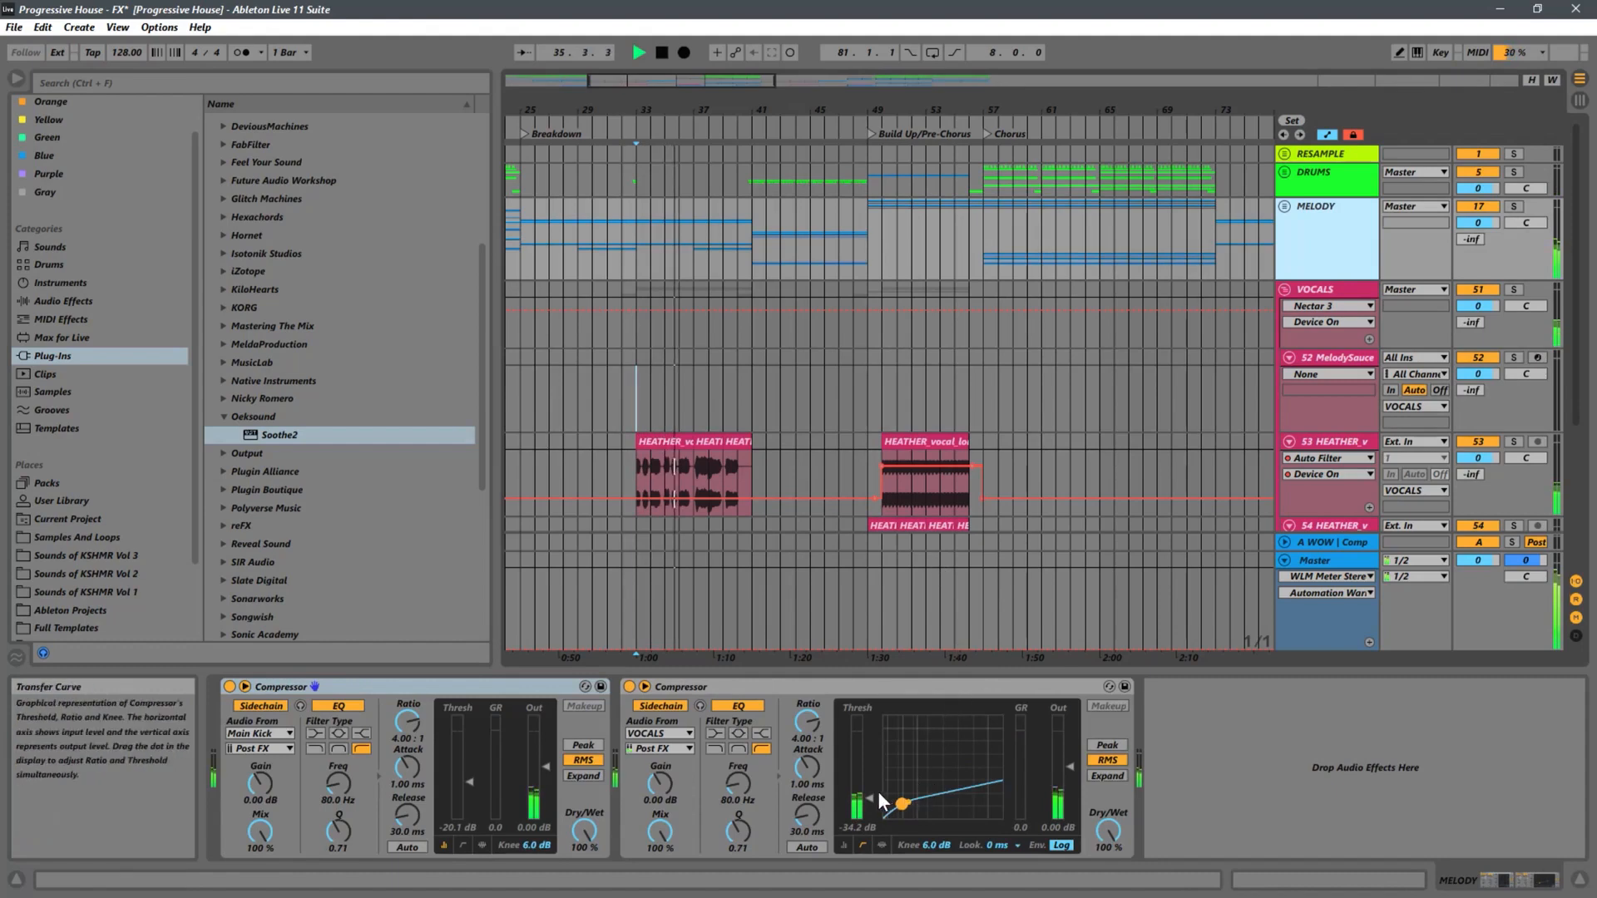
drag(880, 803, 862, 807)
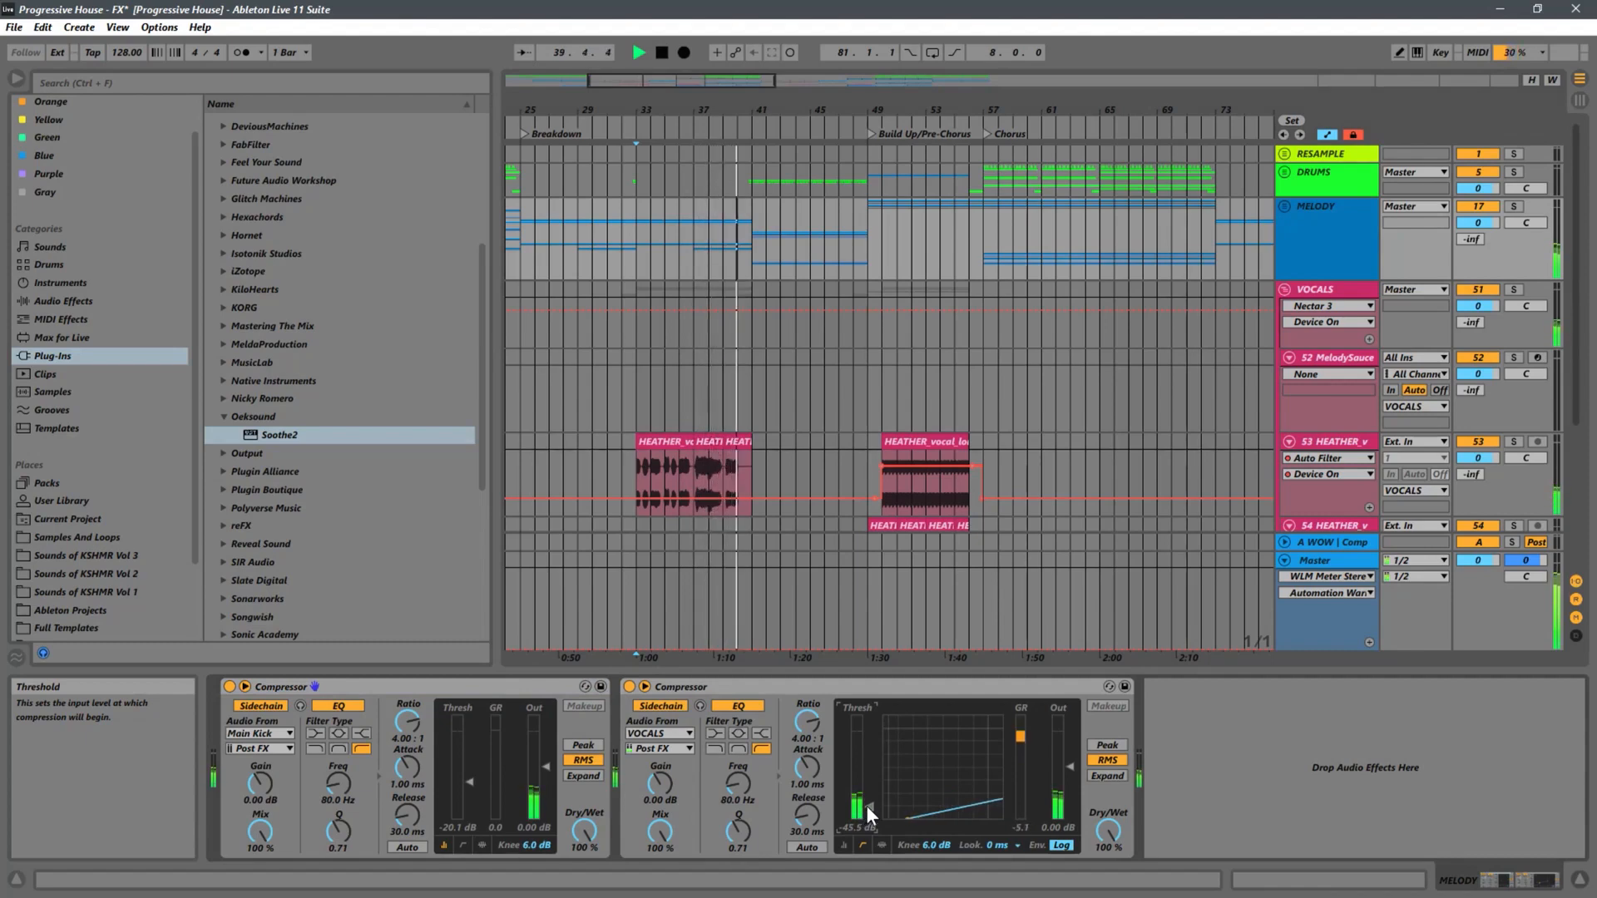
- Select vocal track 53 at its first Breakdown clip to show its effects chain, and look over the other vocal tracks
click(632, 469)
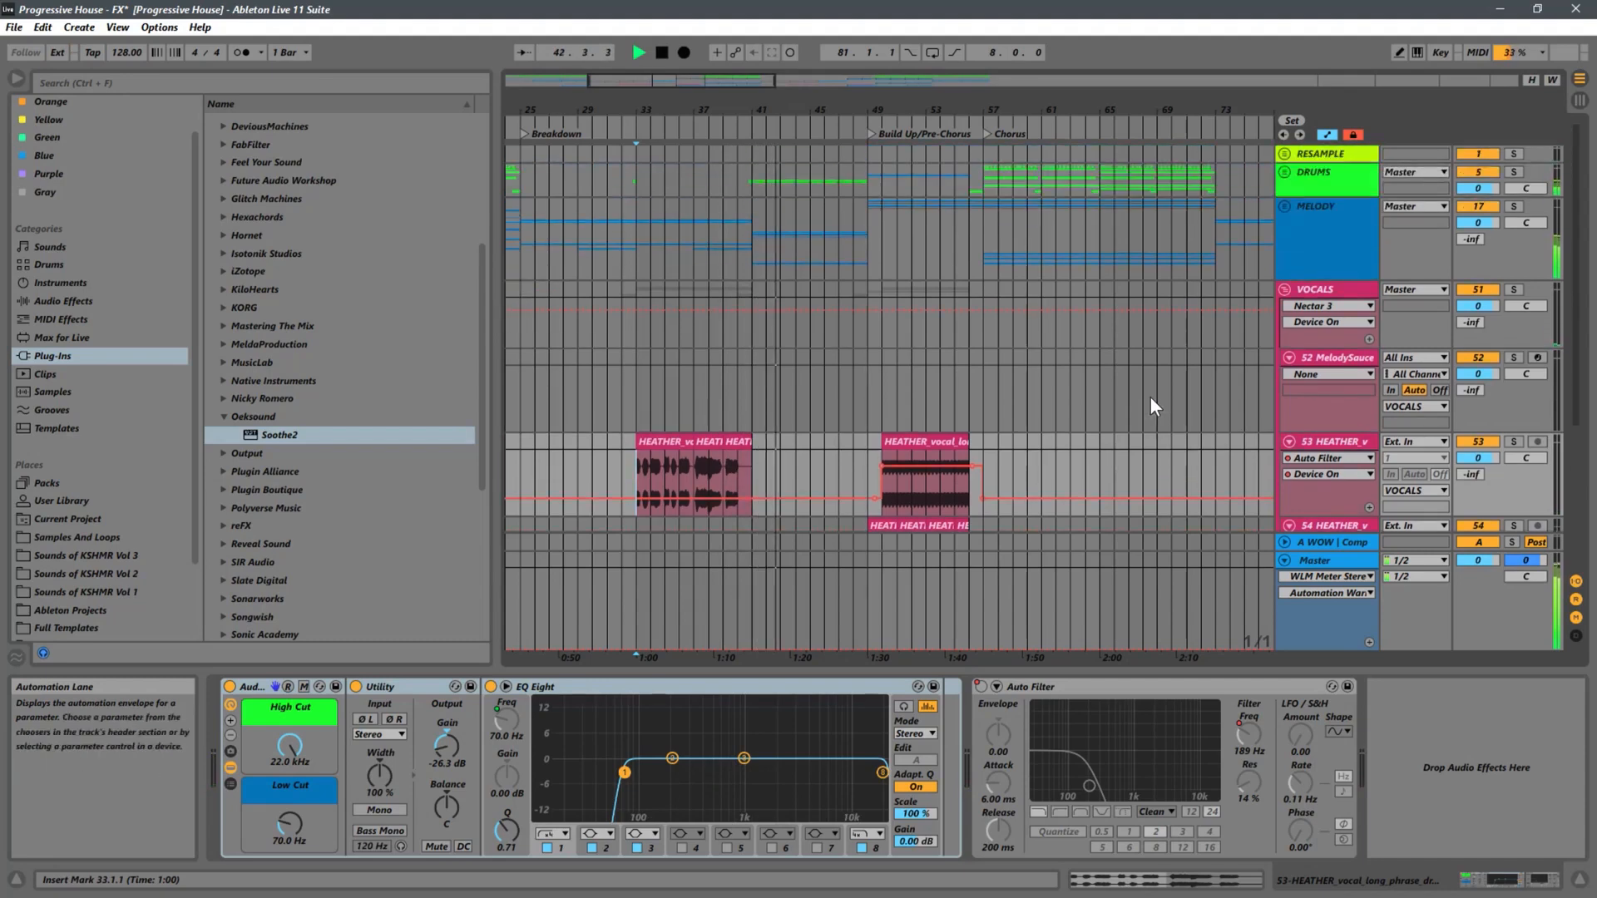
scroll(1146, 397, down, 3)
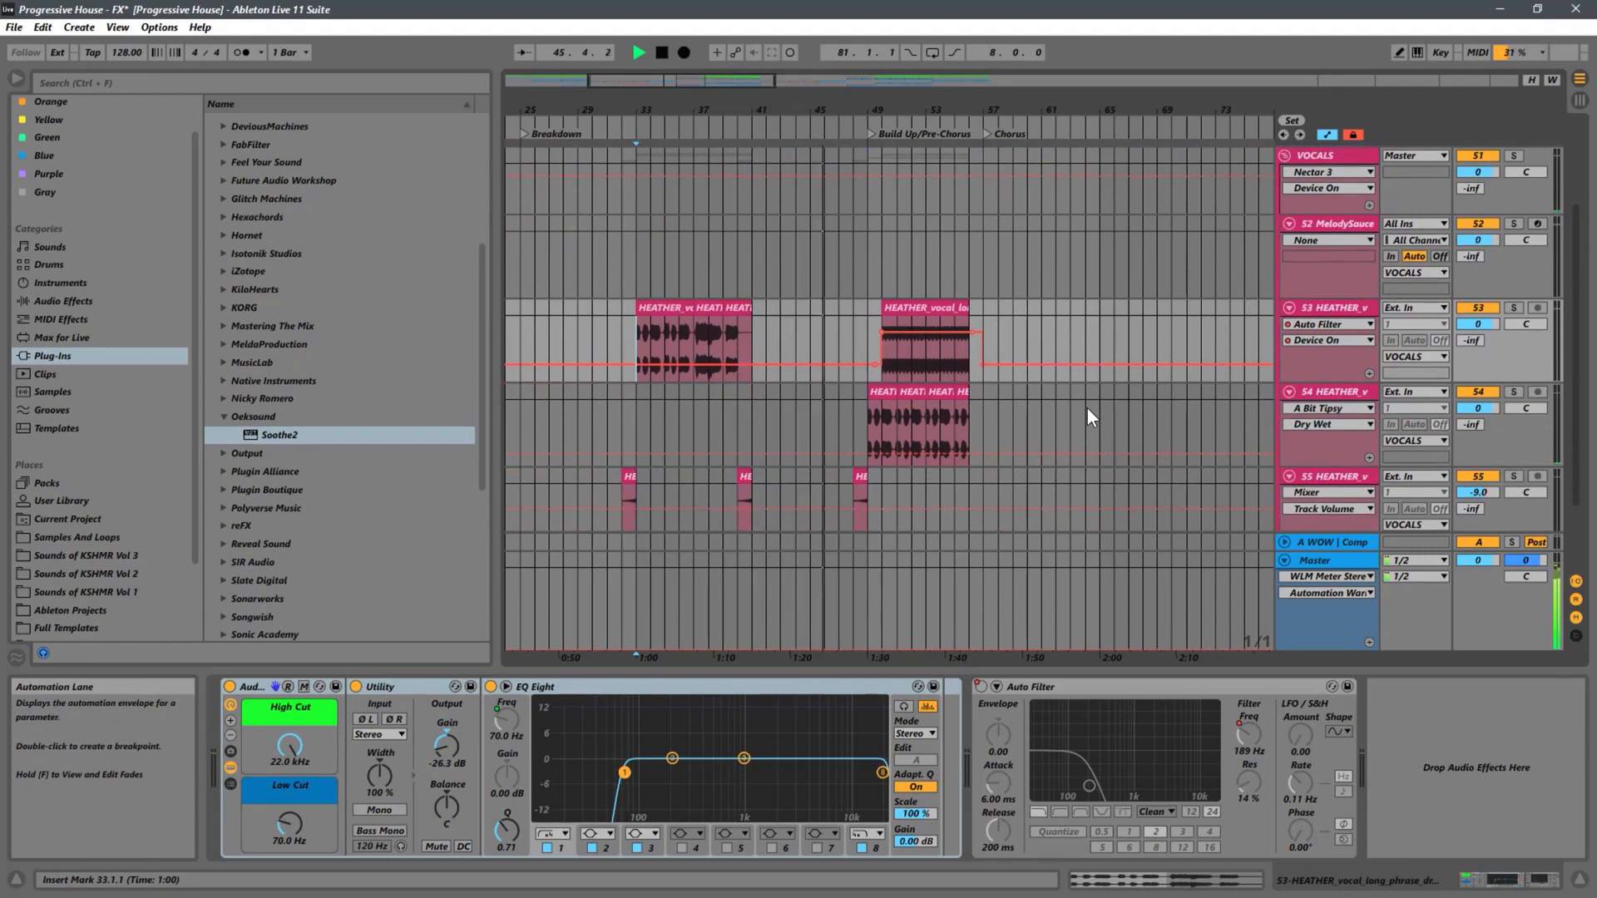
scroll(1016, 338, up, 3)
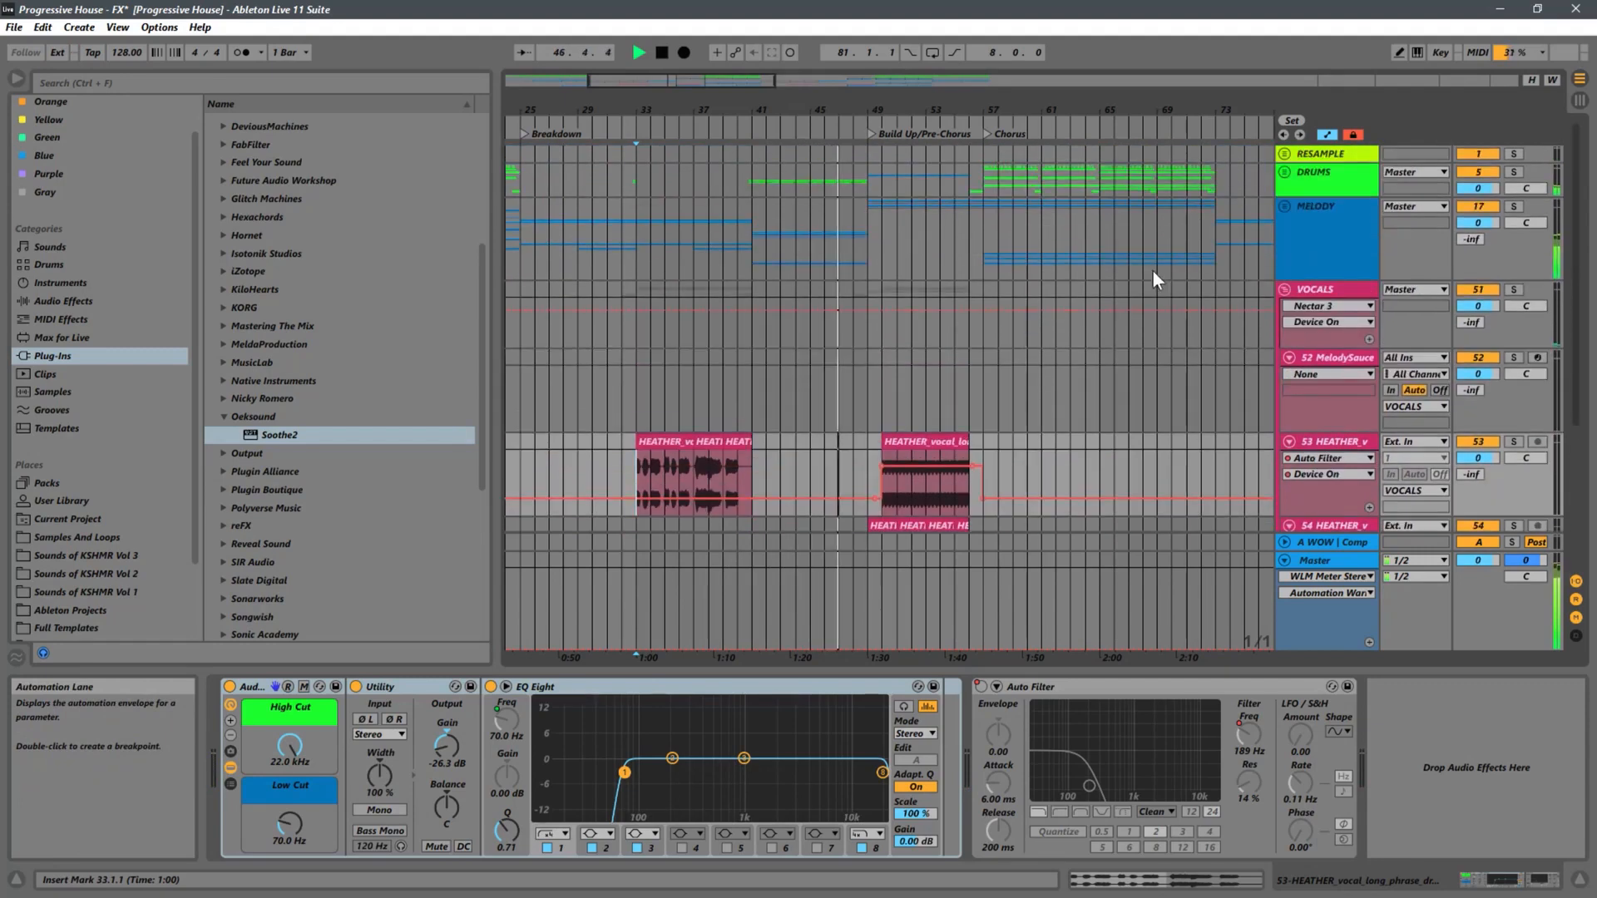
- Unfold the MELODY group, its Instruments subgroup and the 33 Scaler2 track to examine the instrument parts
click(1285, 206)
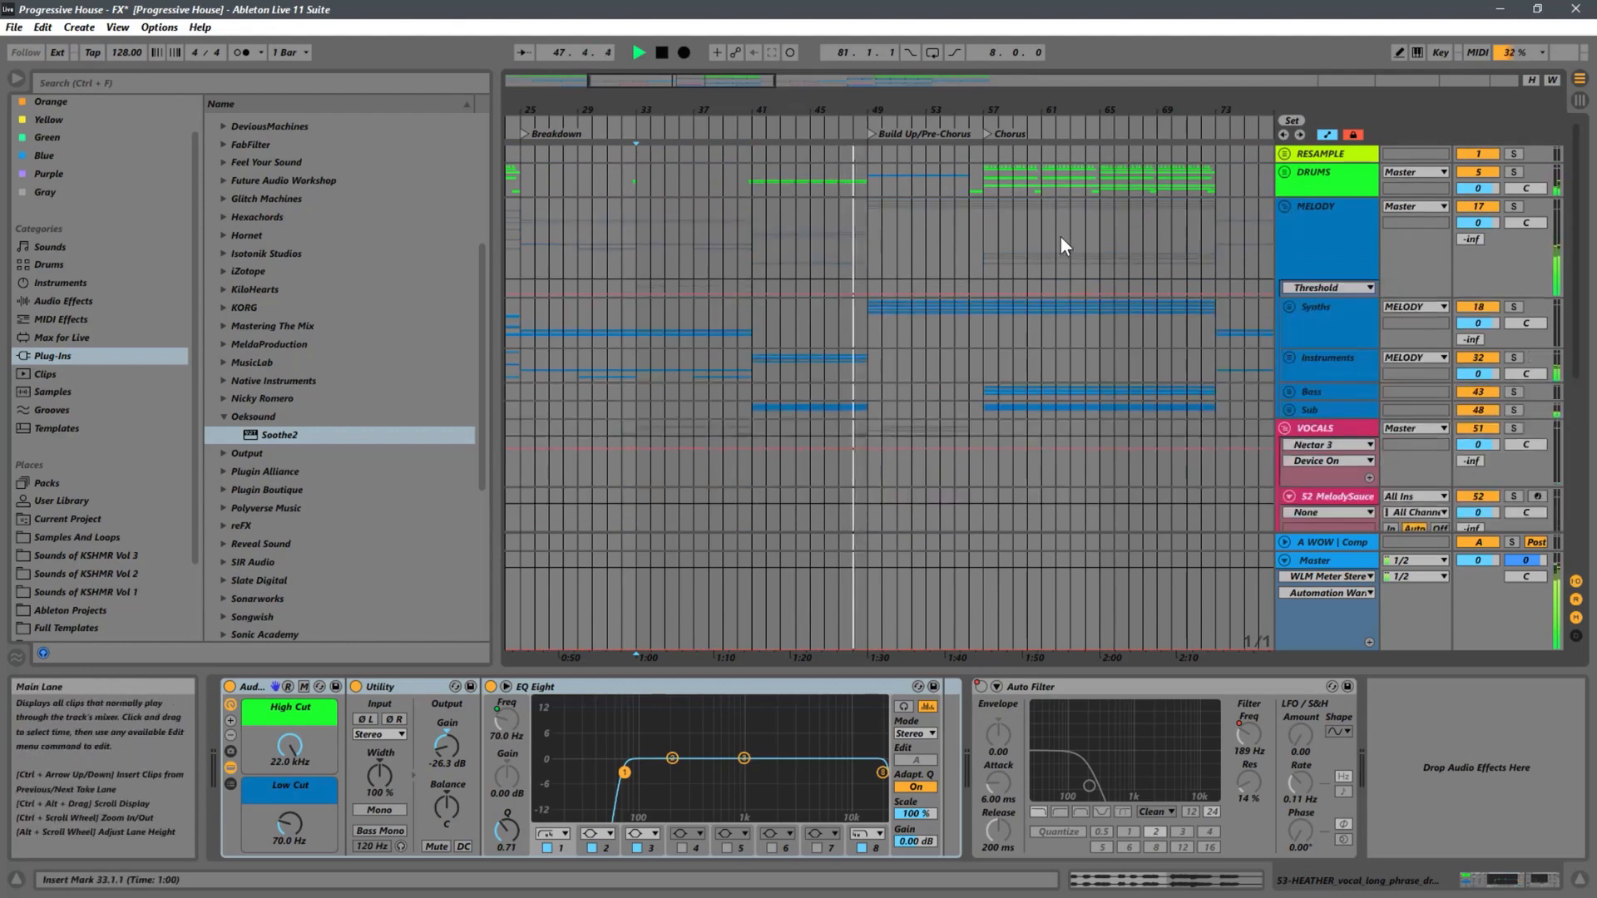
scroll(1061, 237, down, 2)
click(1289, 243)
scroll(1198, 265, down, 3)
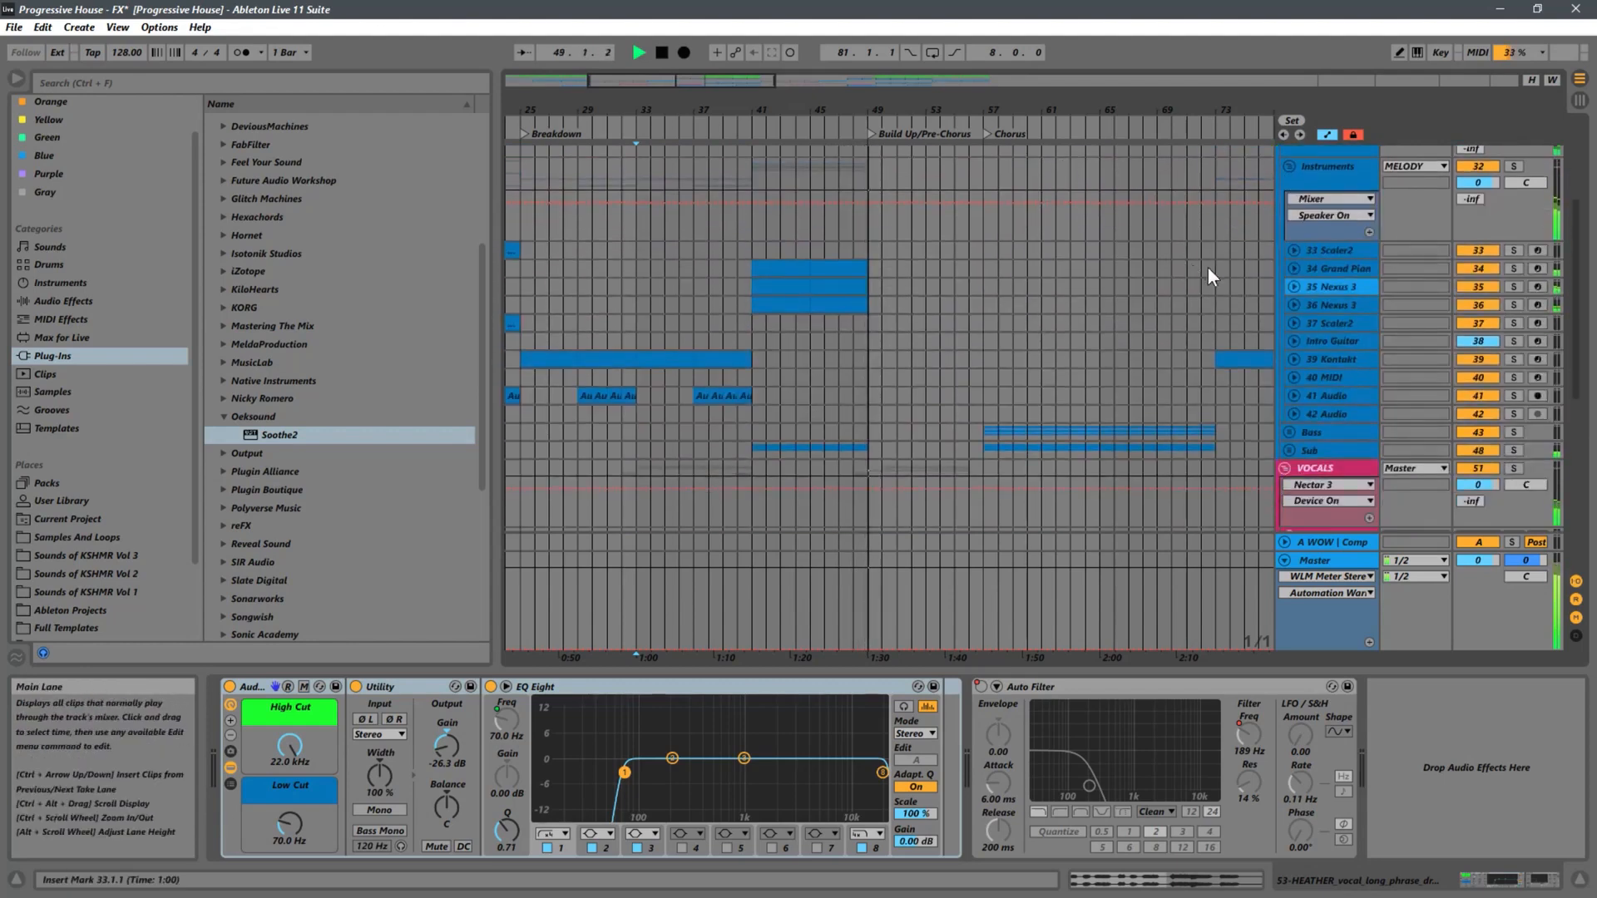
click(1295, 251)
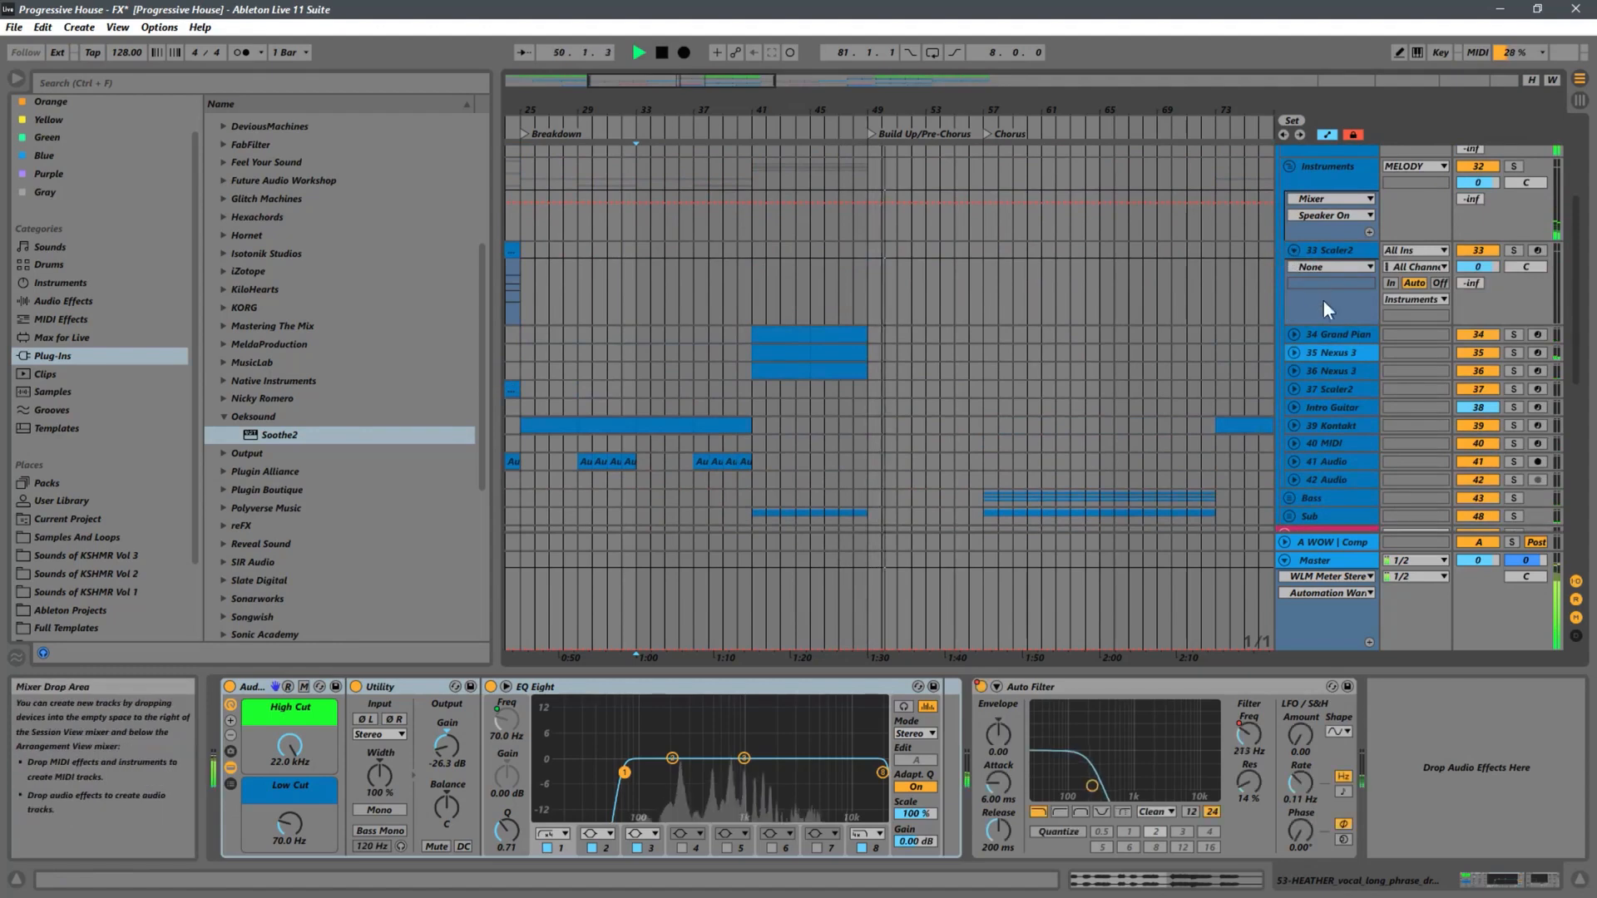
- Unfold the FX group and examine the Auto Filter frequency automation on its Nexus 3 track during the Build Up
scroll(1162, 346, down, 5)
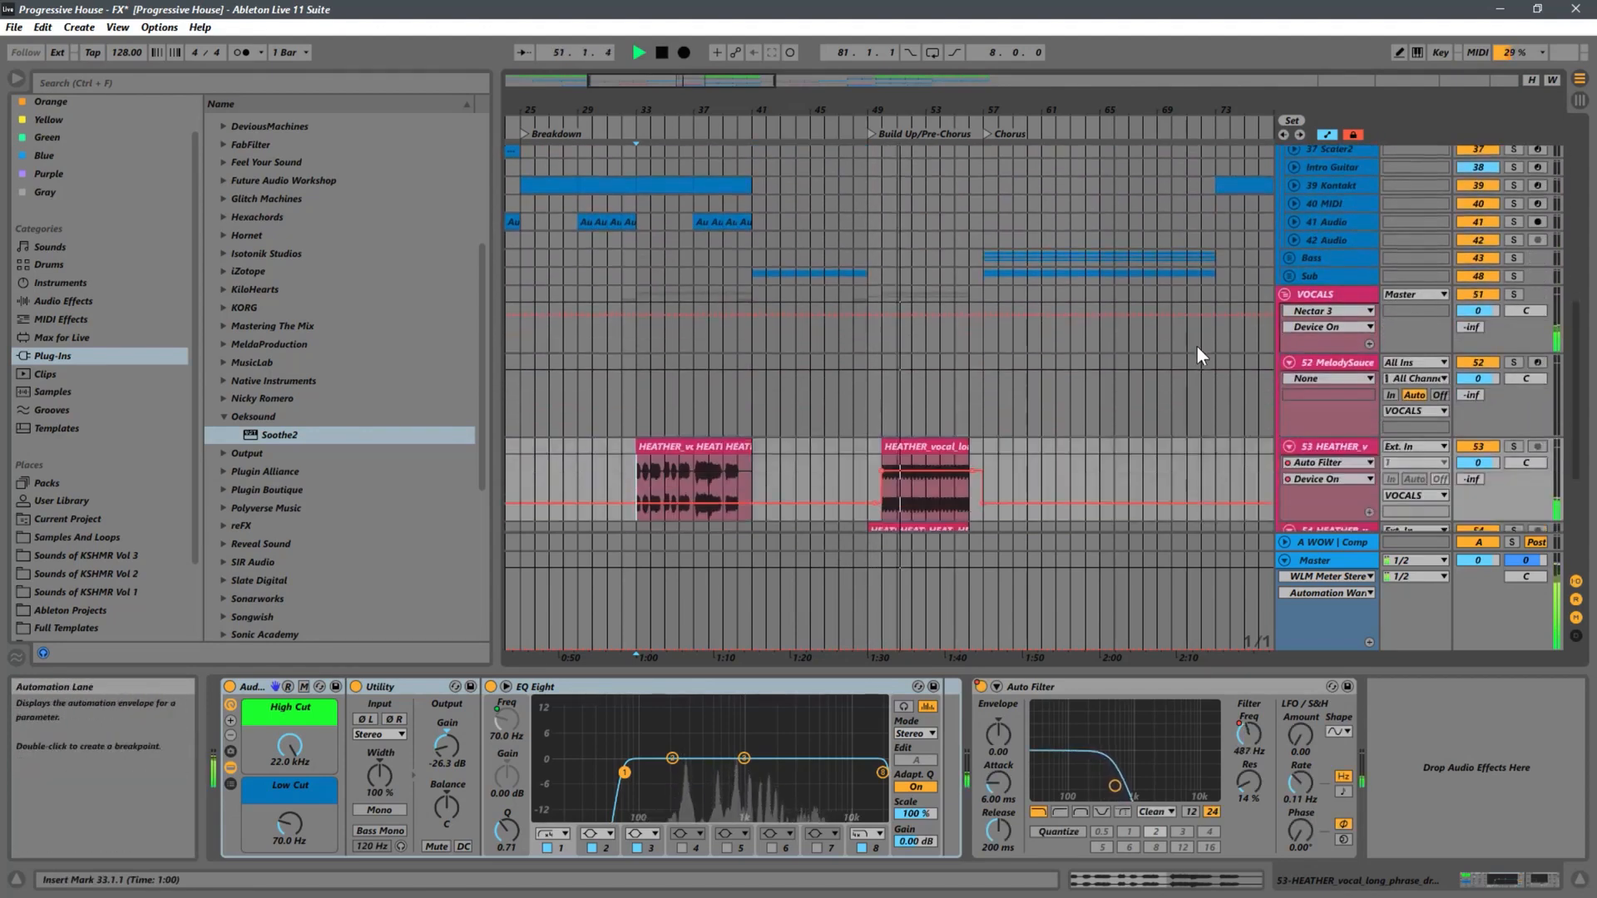
scroll(1202, 346, down, 3)
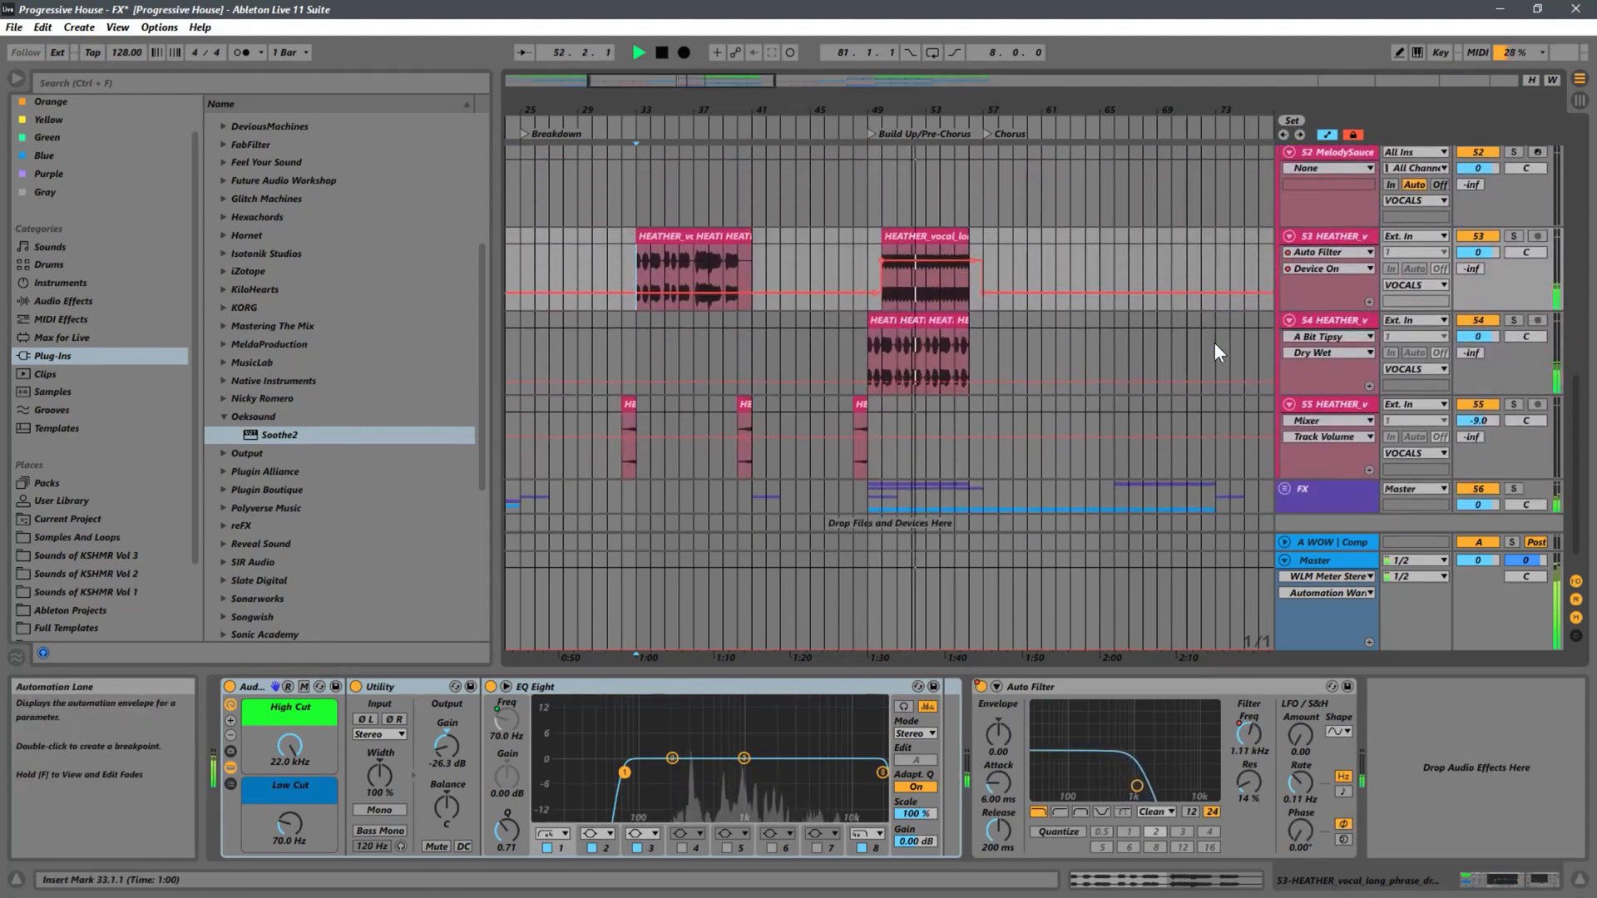
click(1286, 489)
scroll(1197, 461, down, 3)
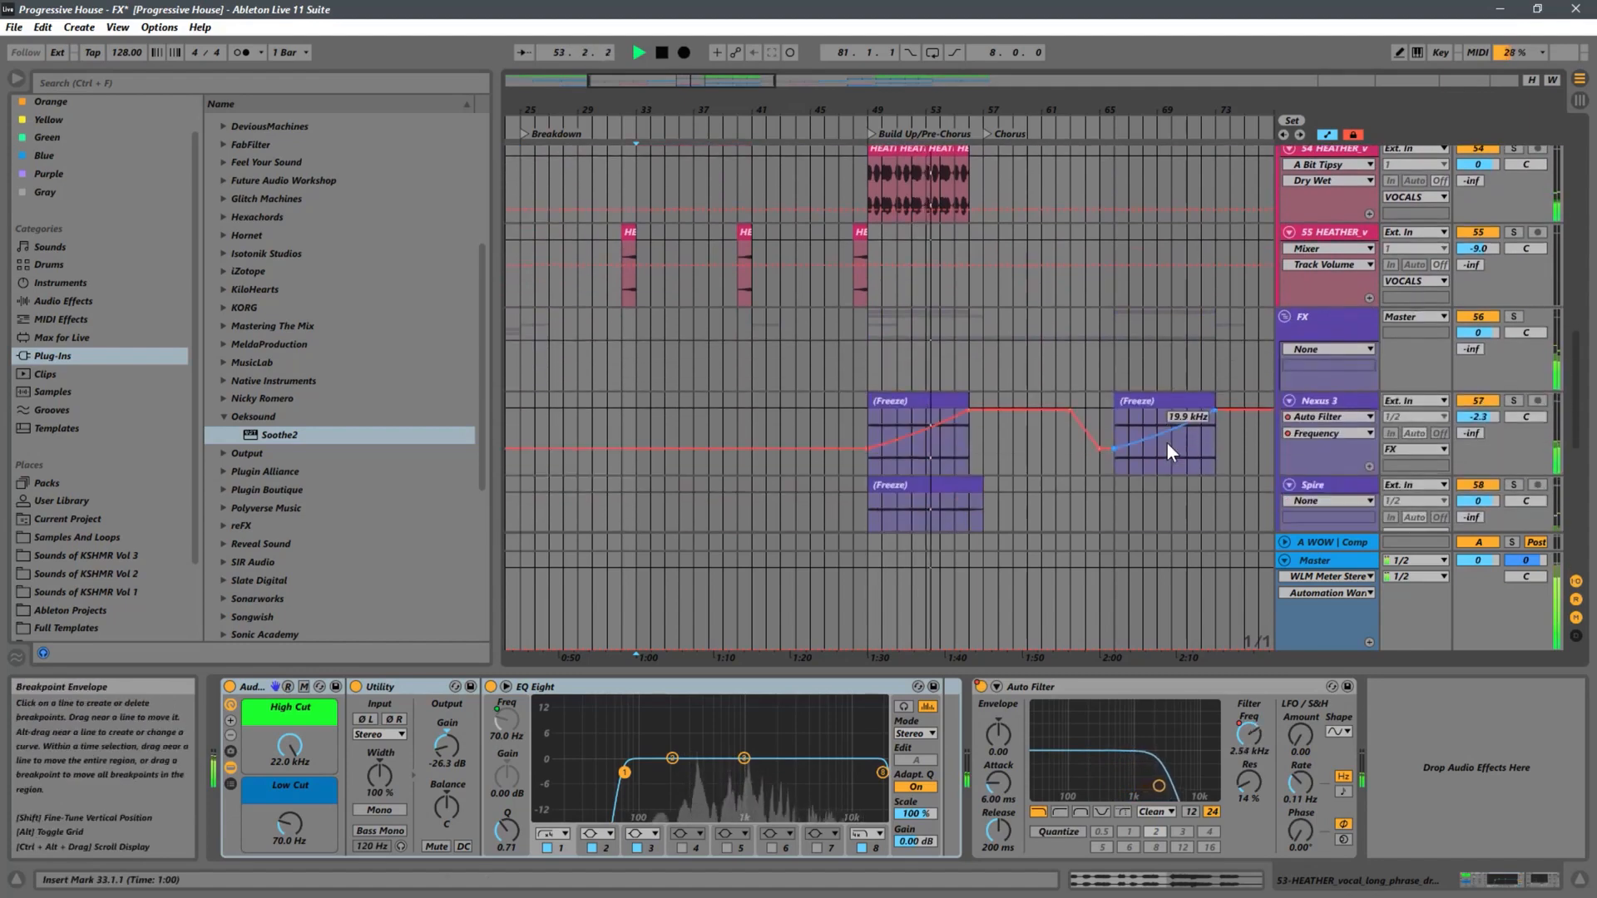
scroll(1166, 441, up, 5)
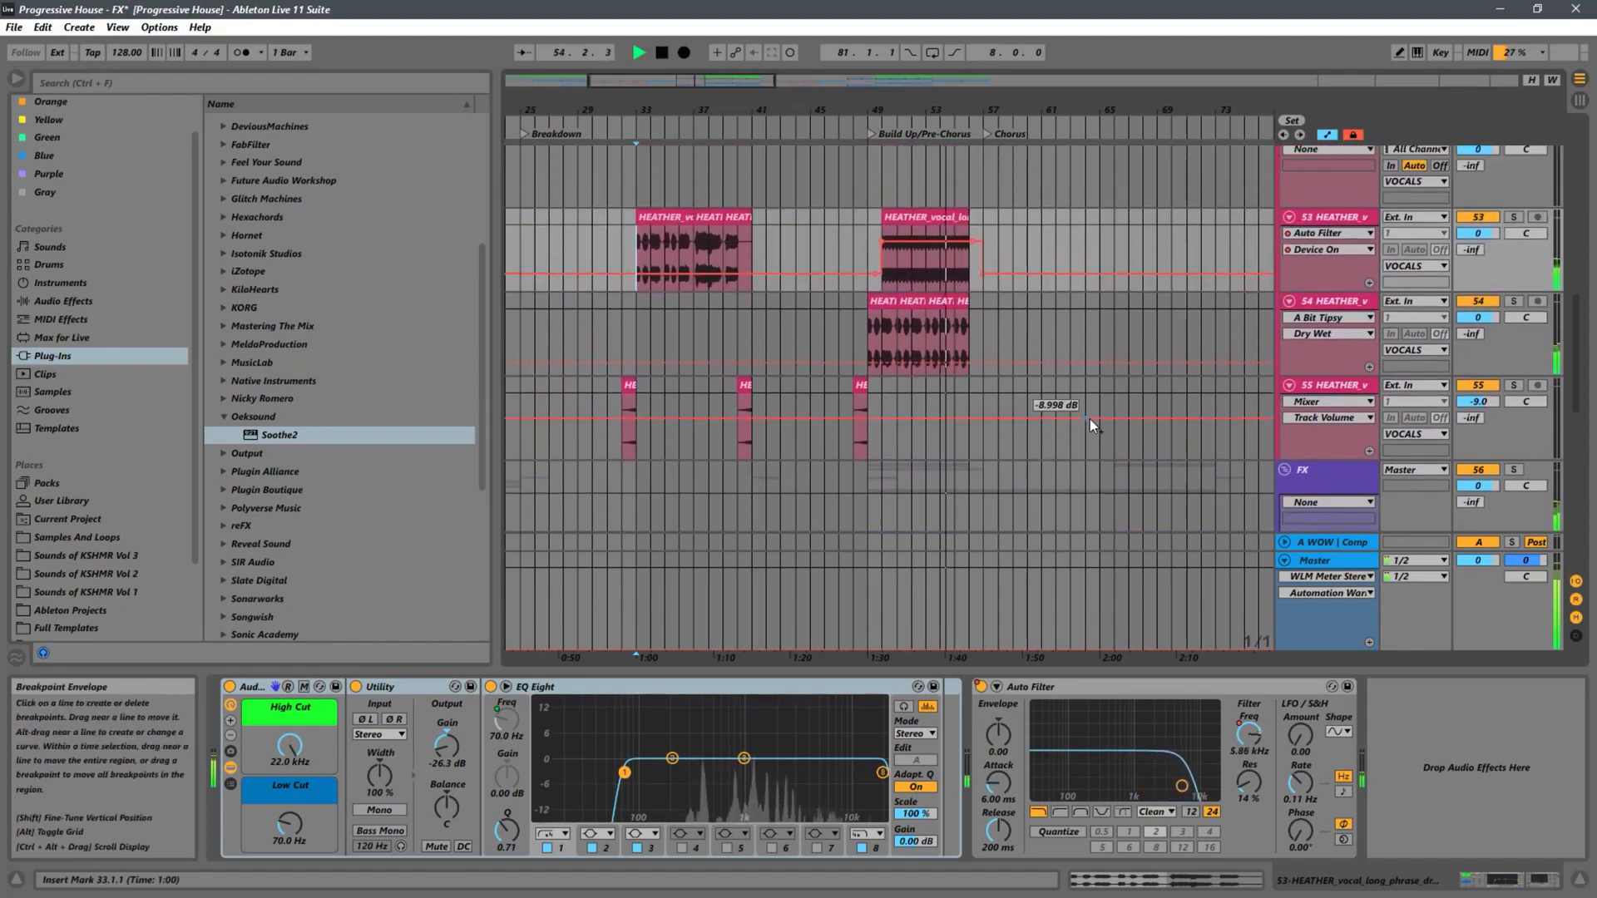
- Bring the Chorus section into view and unfold the Bass group to show its layered tracks
drag(1181, 109, 867, 80)
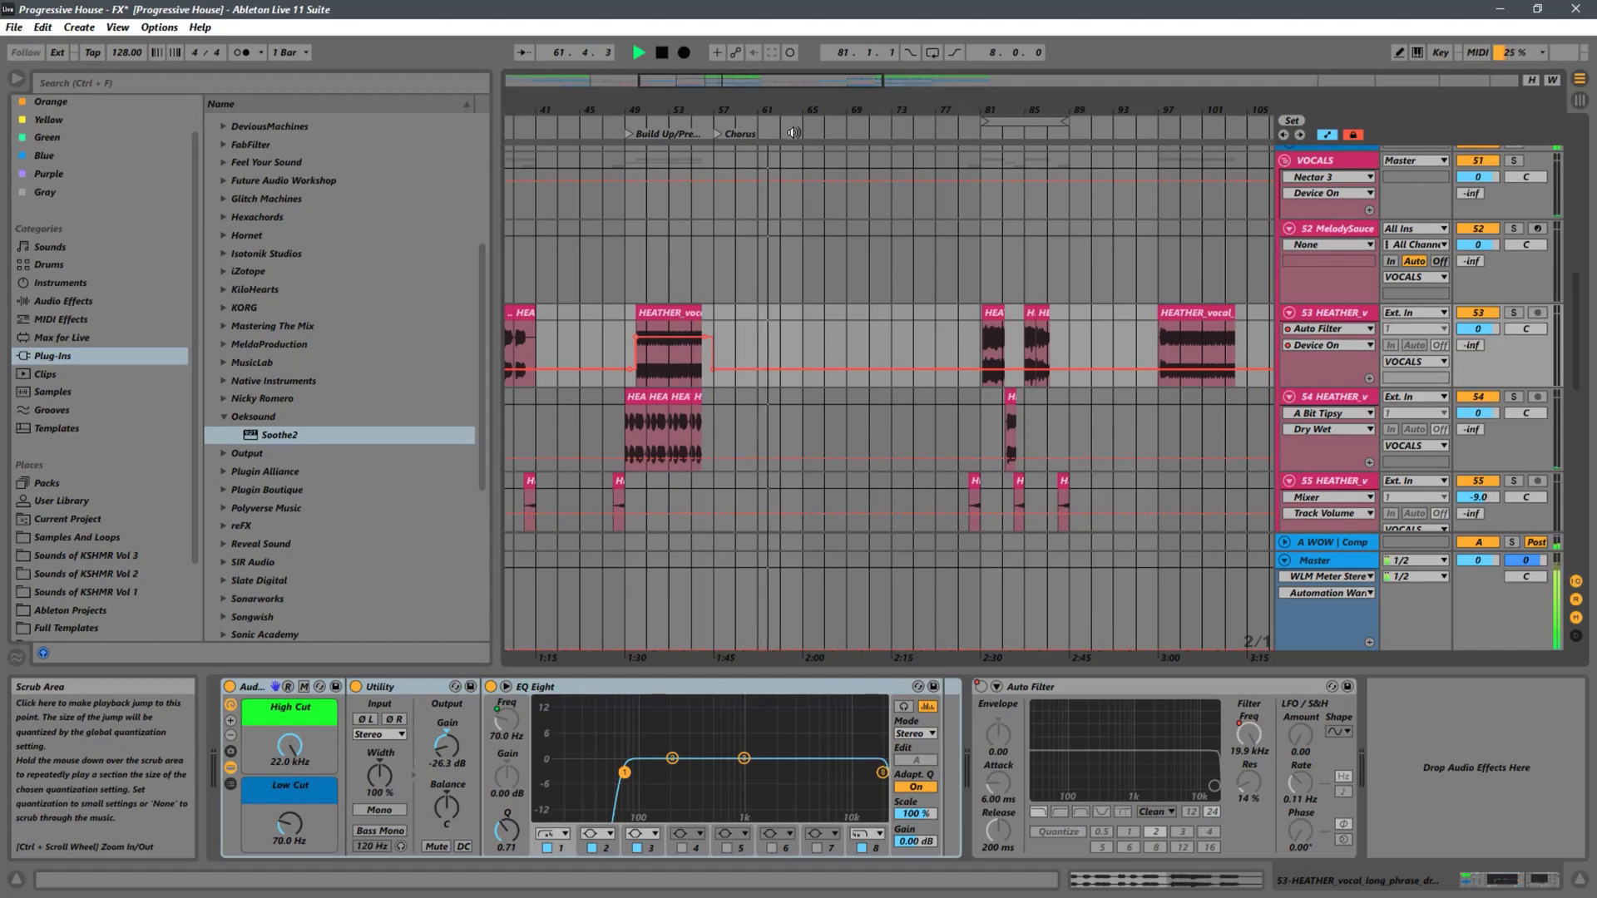
scroll(988, 252, up, 5)
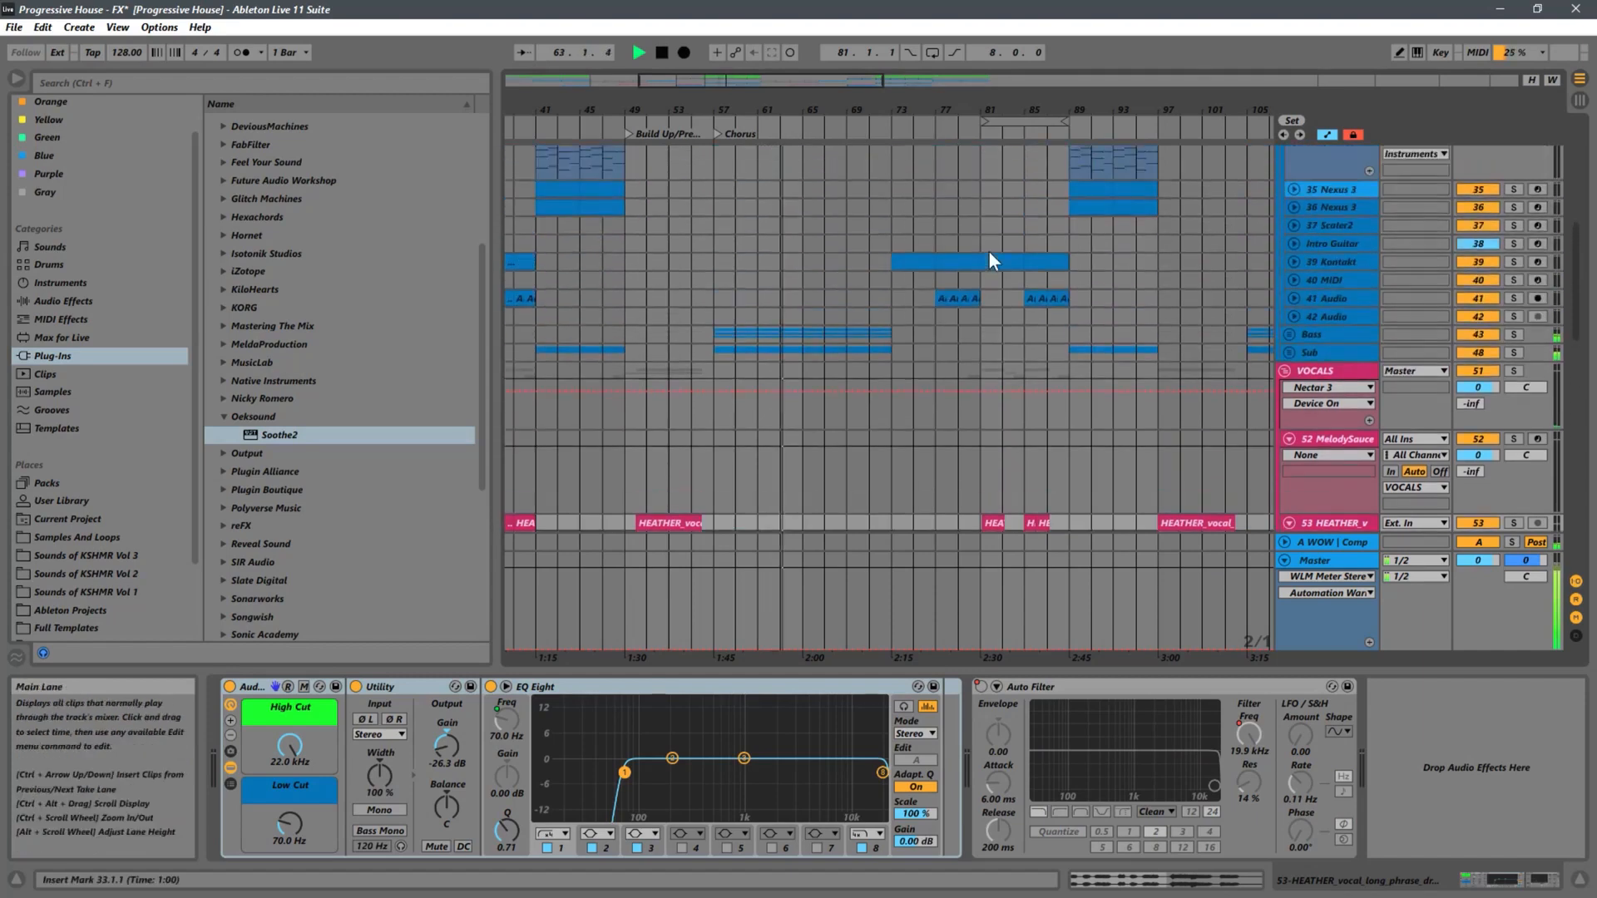
click(1290, 335)
scroll(1281, 338, down, 3)
scroll(1303, 466, down, 2)
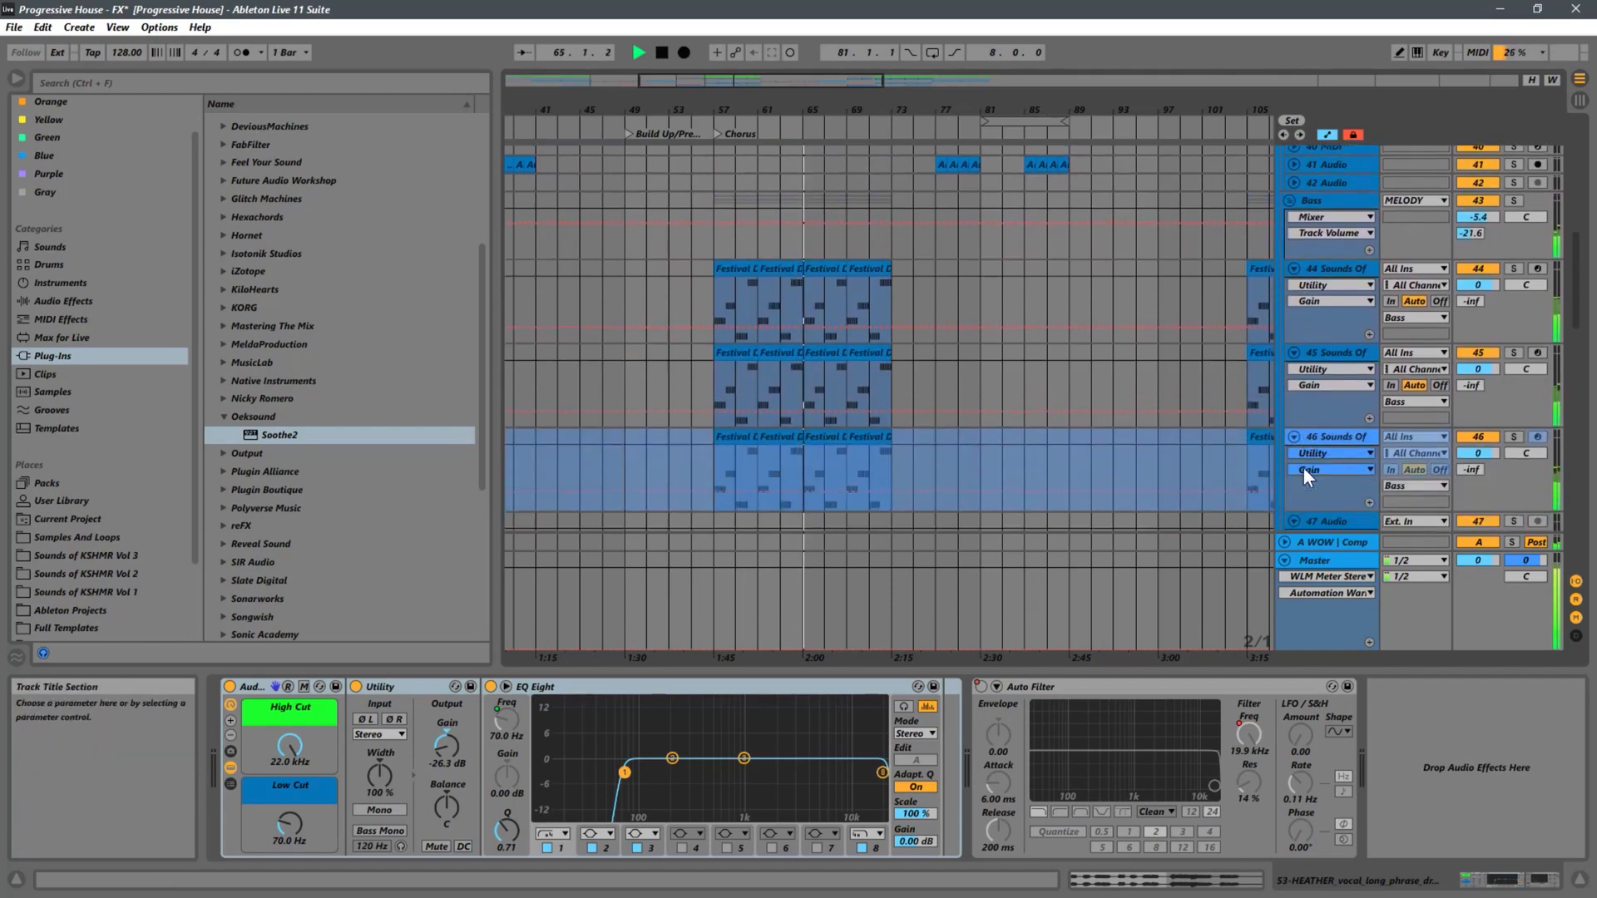
- Open the Festival Drop MIDI clip at bar 69 on bass track 44 and enlarge the clip editor
scroll(1303, 465, down, 1)
click(743, 211)
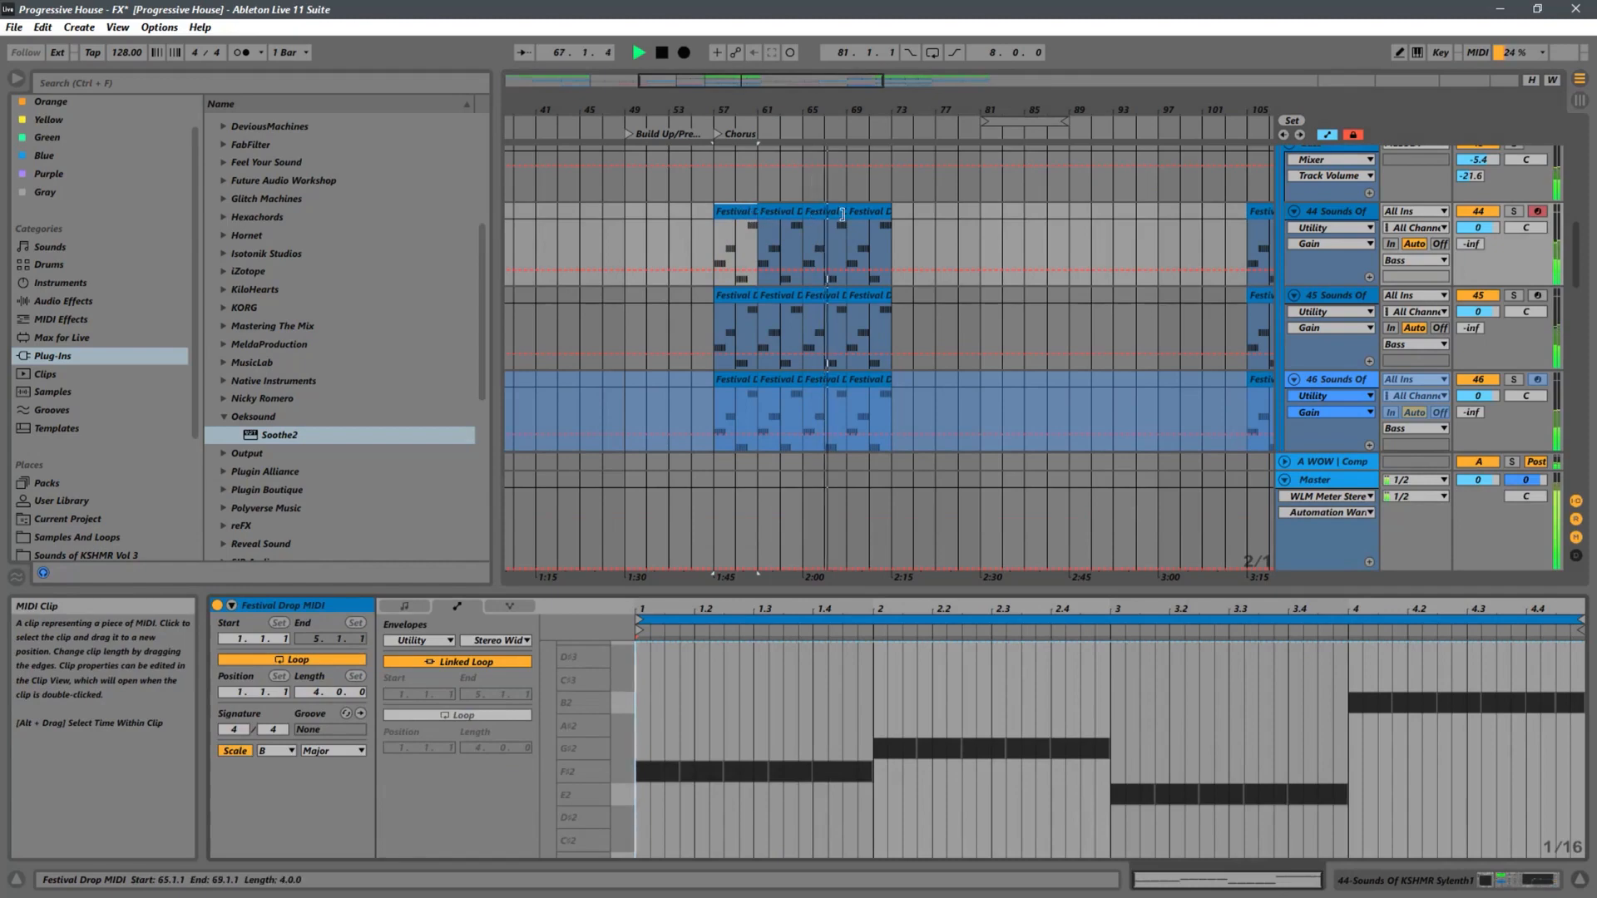
click(868, 213)
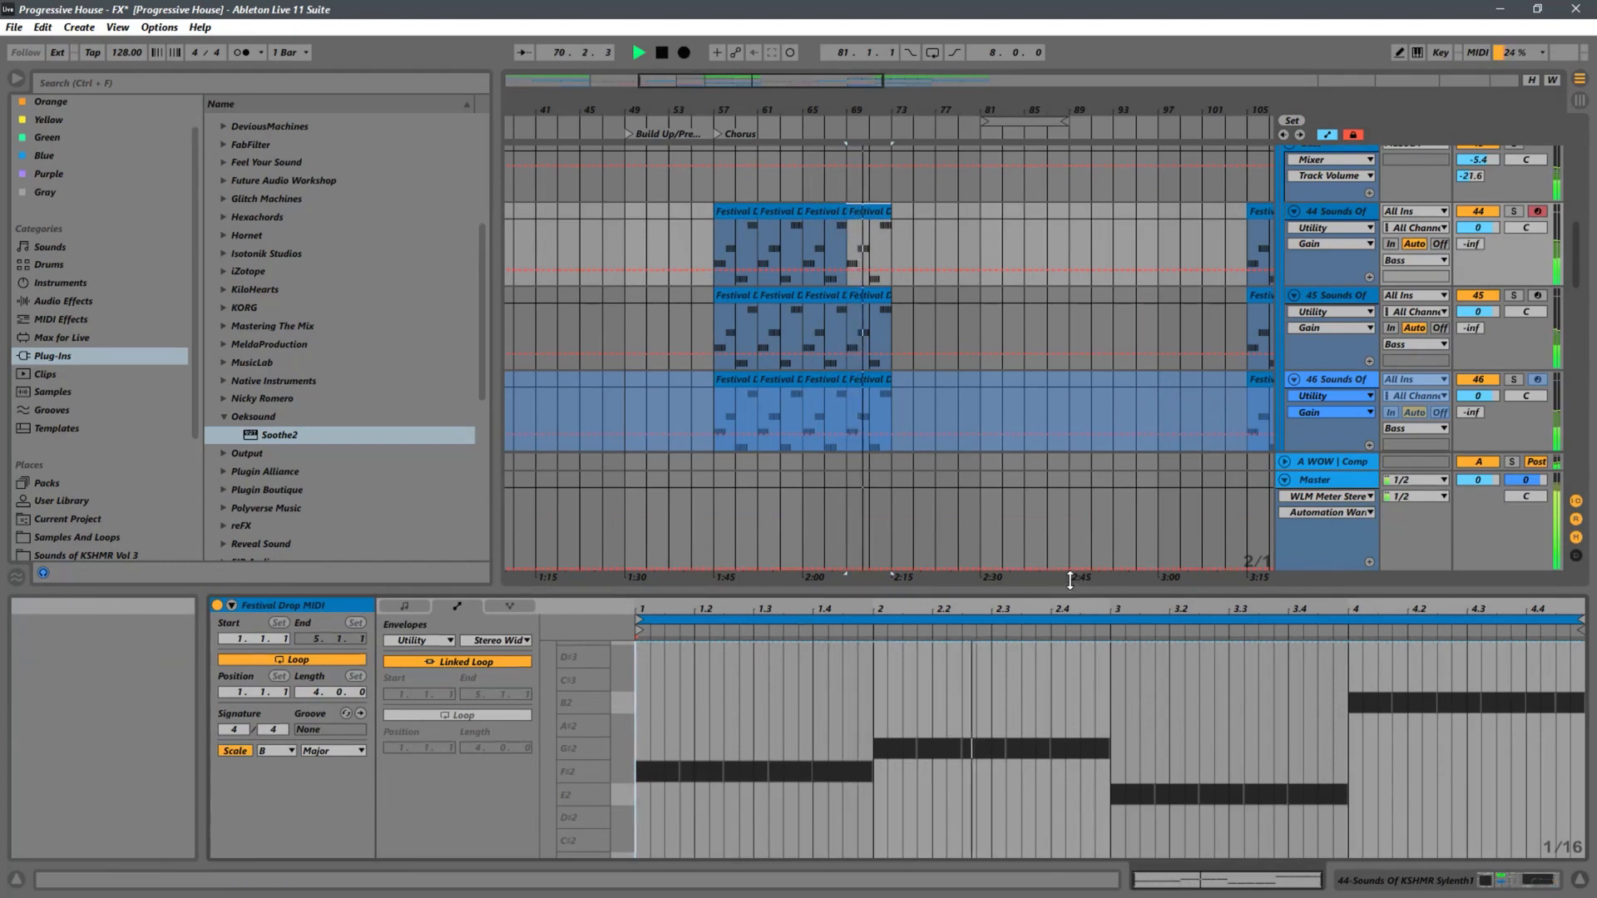
drag(1069, 590, 1092, 532)
- Fold the Master track, show the full arrangement width and zoom in around the section following the Chorus
scroll(1160, 362, up, 10)
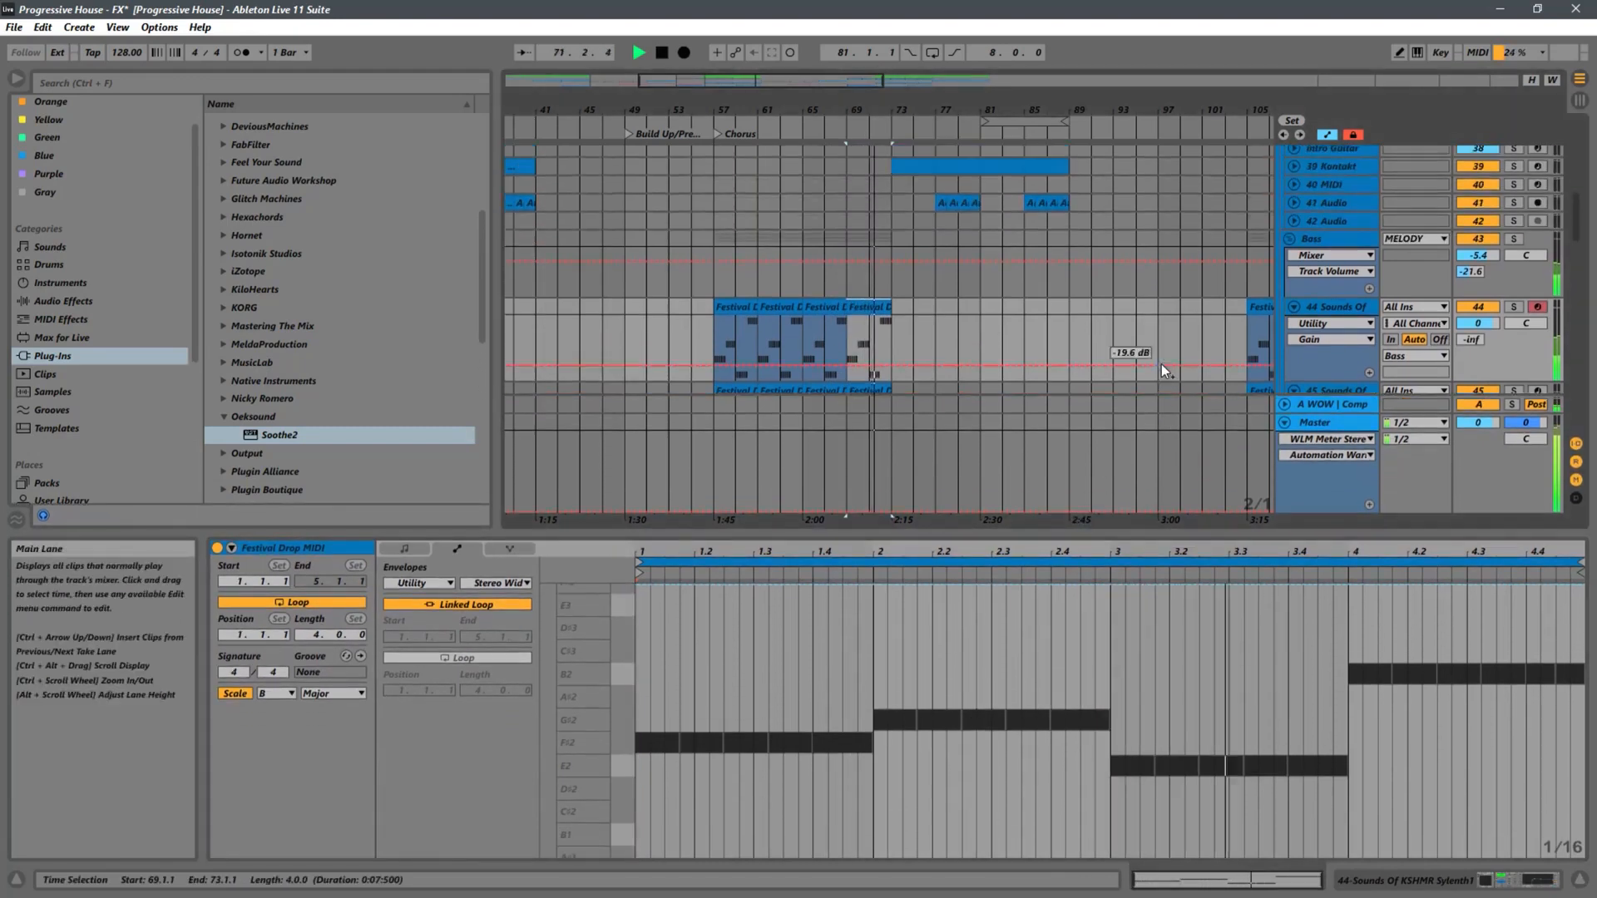
scroll(1160, 357, down, 5)
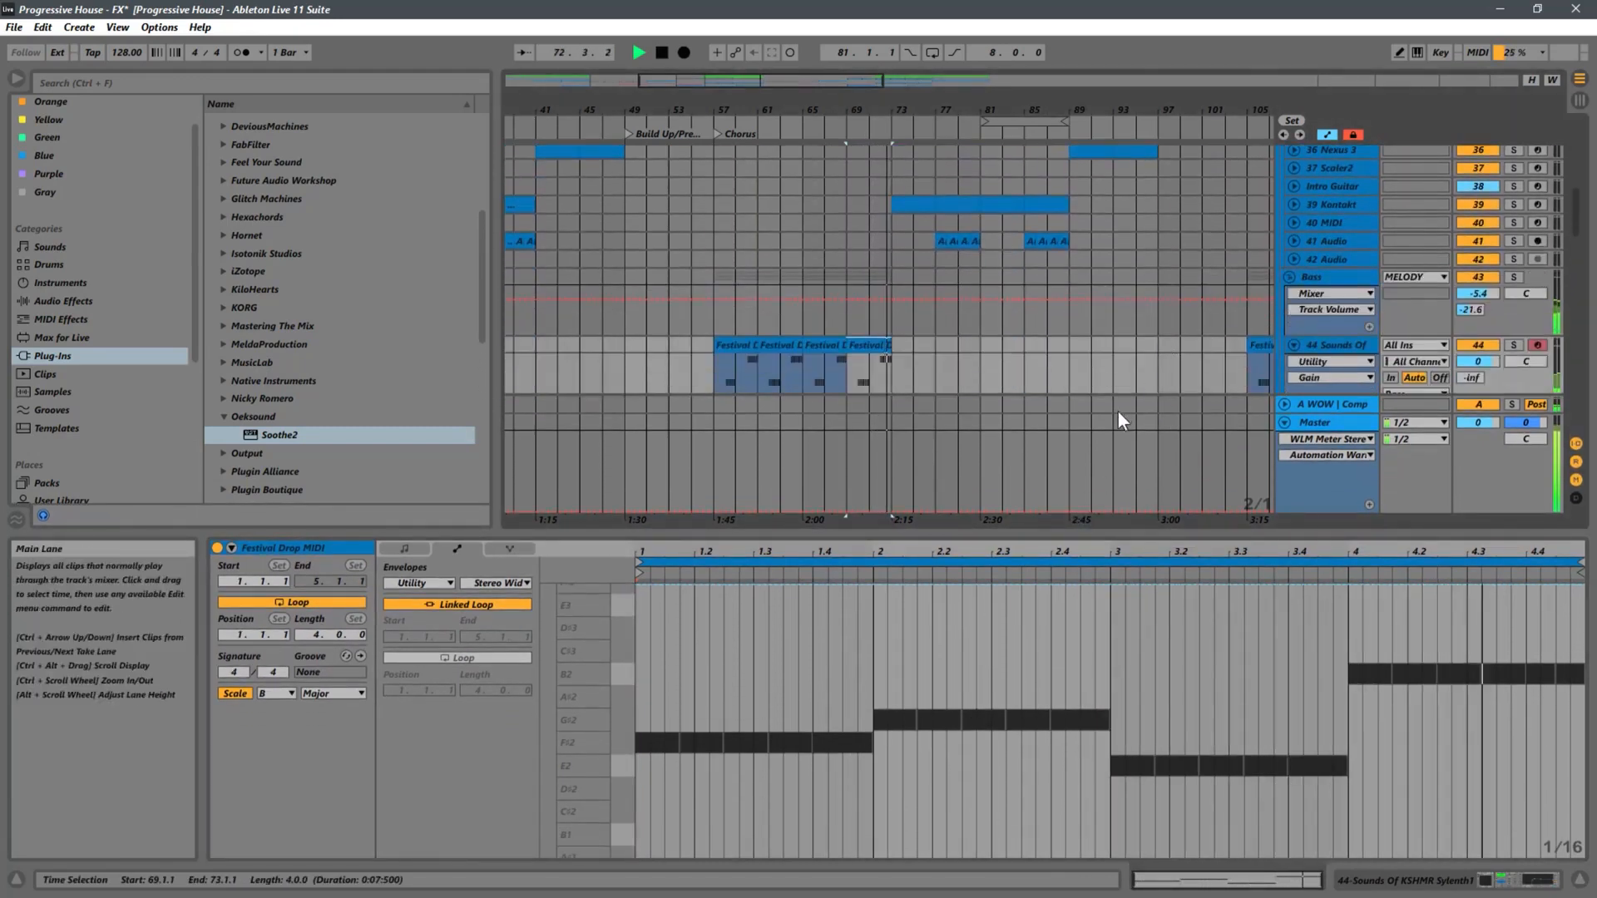
click(1286, 423)
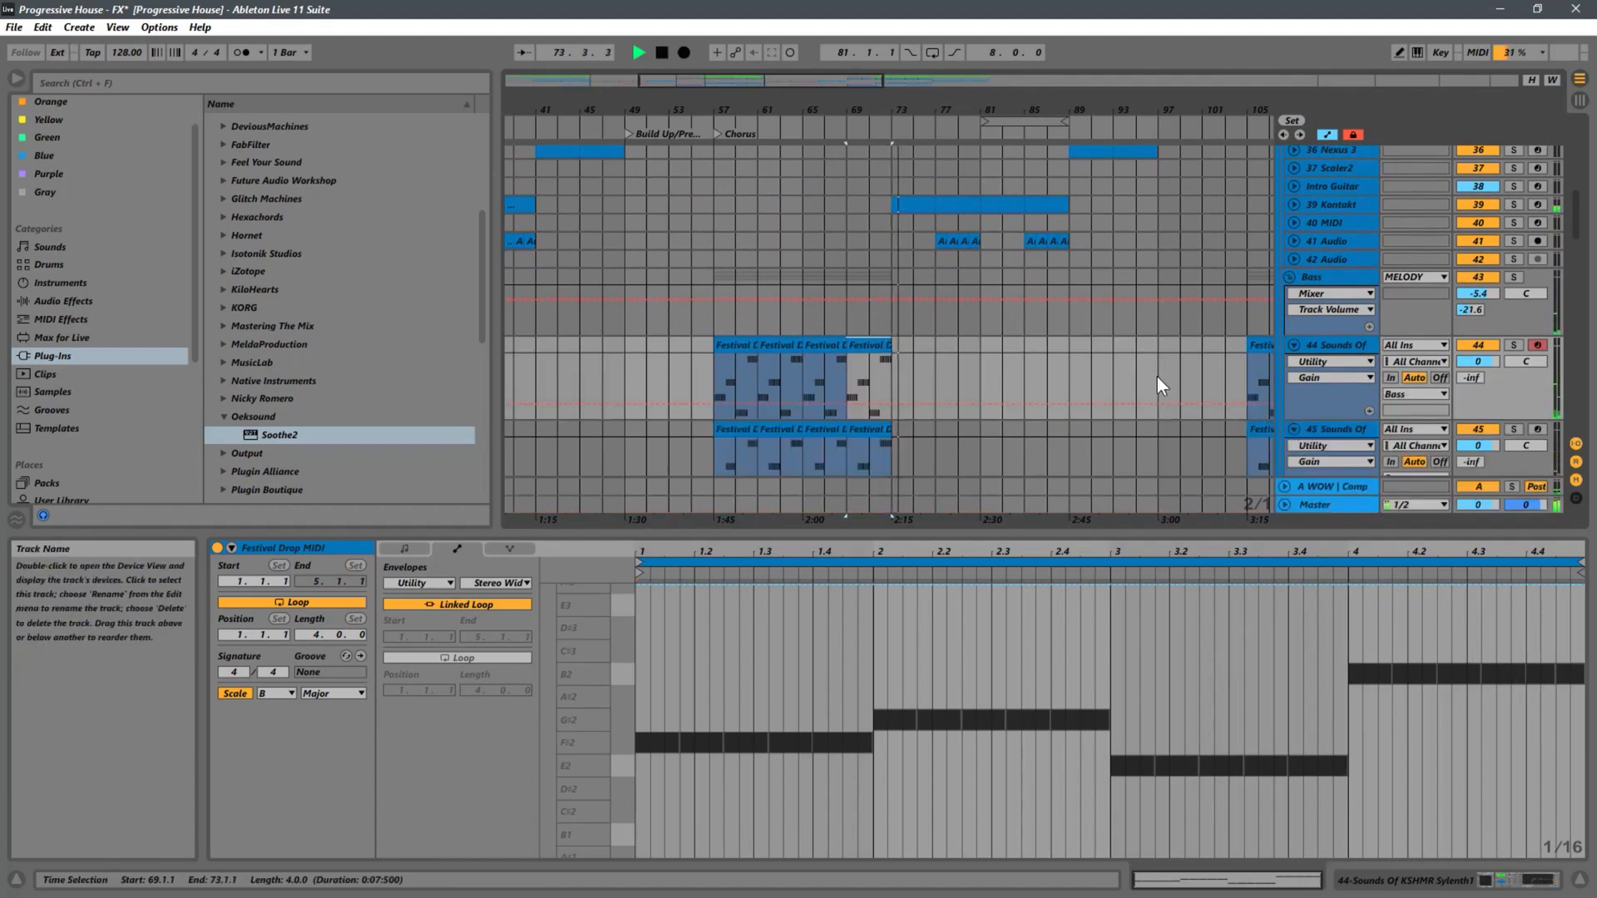
key(w)
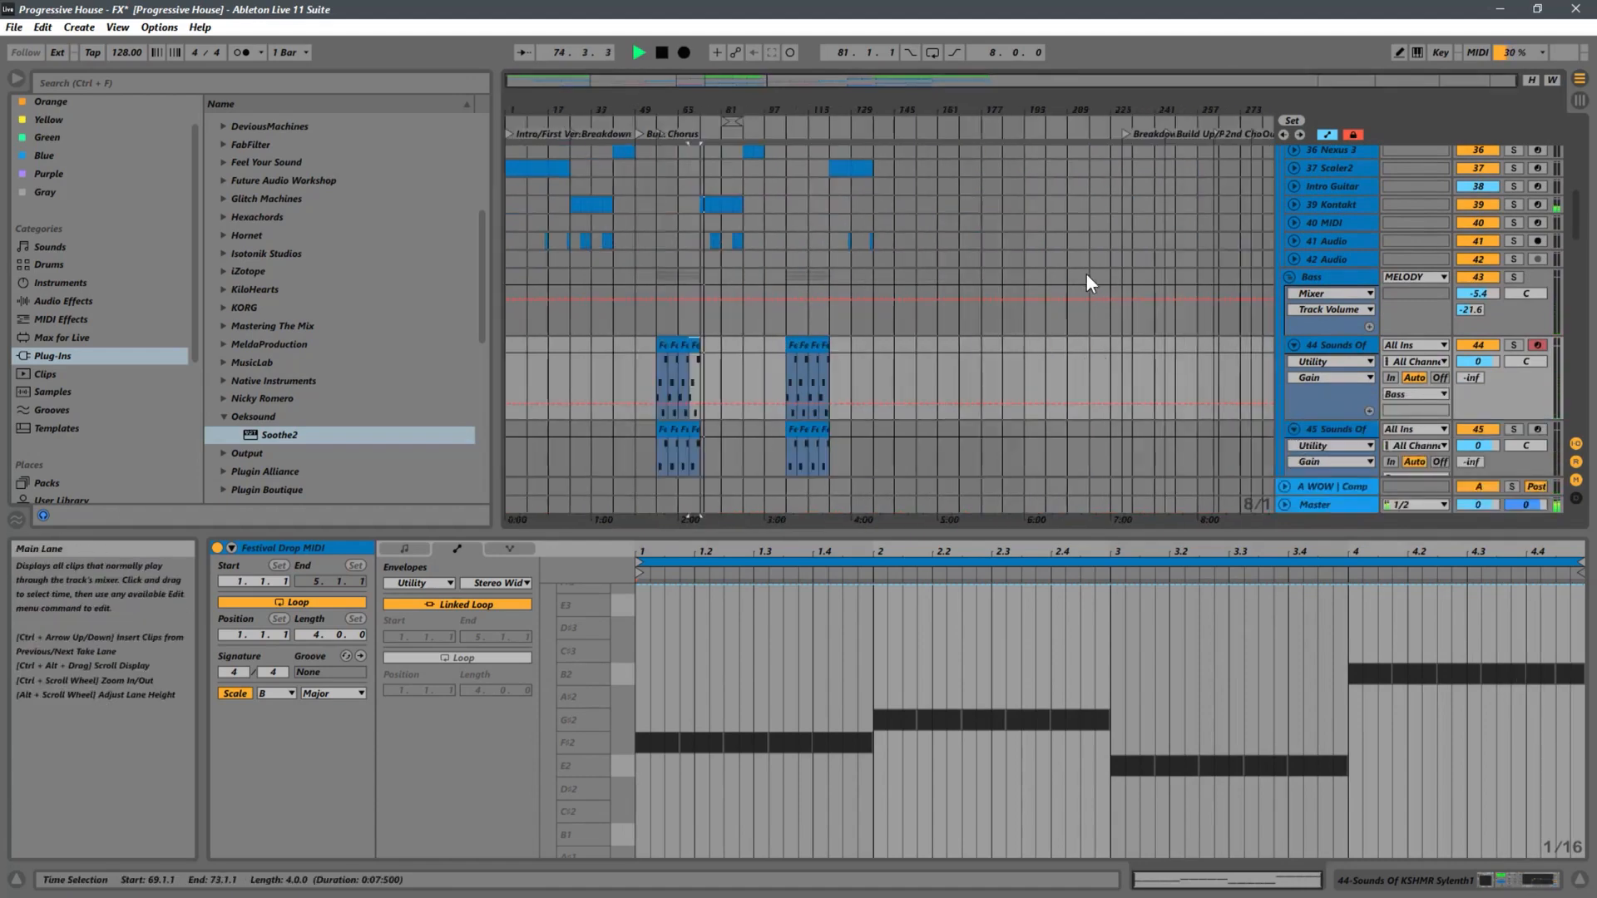
drag(716, 105, 751, 158)
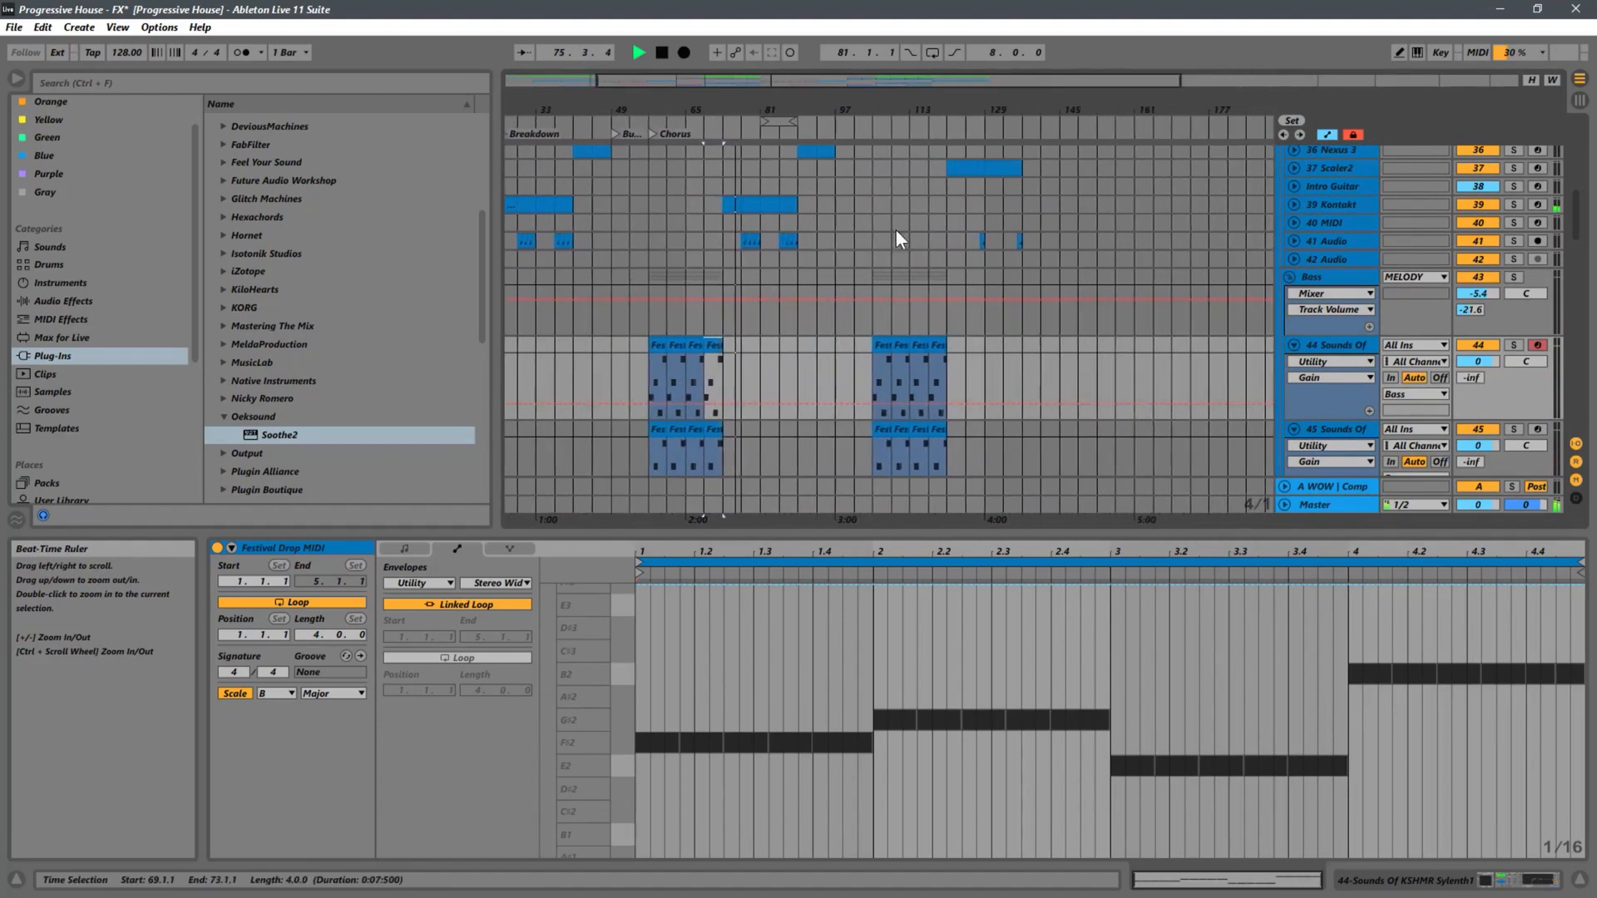
- Fold the Instruments tracks and all the group tracks back into a compact arrangement overview
scroll(1241, 298, up, 1)
scroll(1239, 291, up, 2)
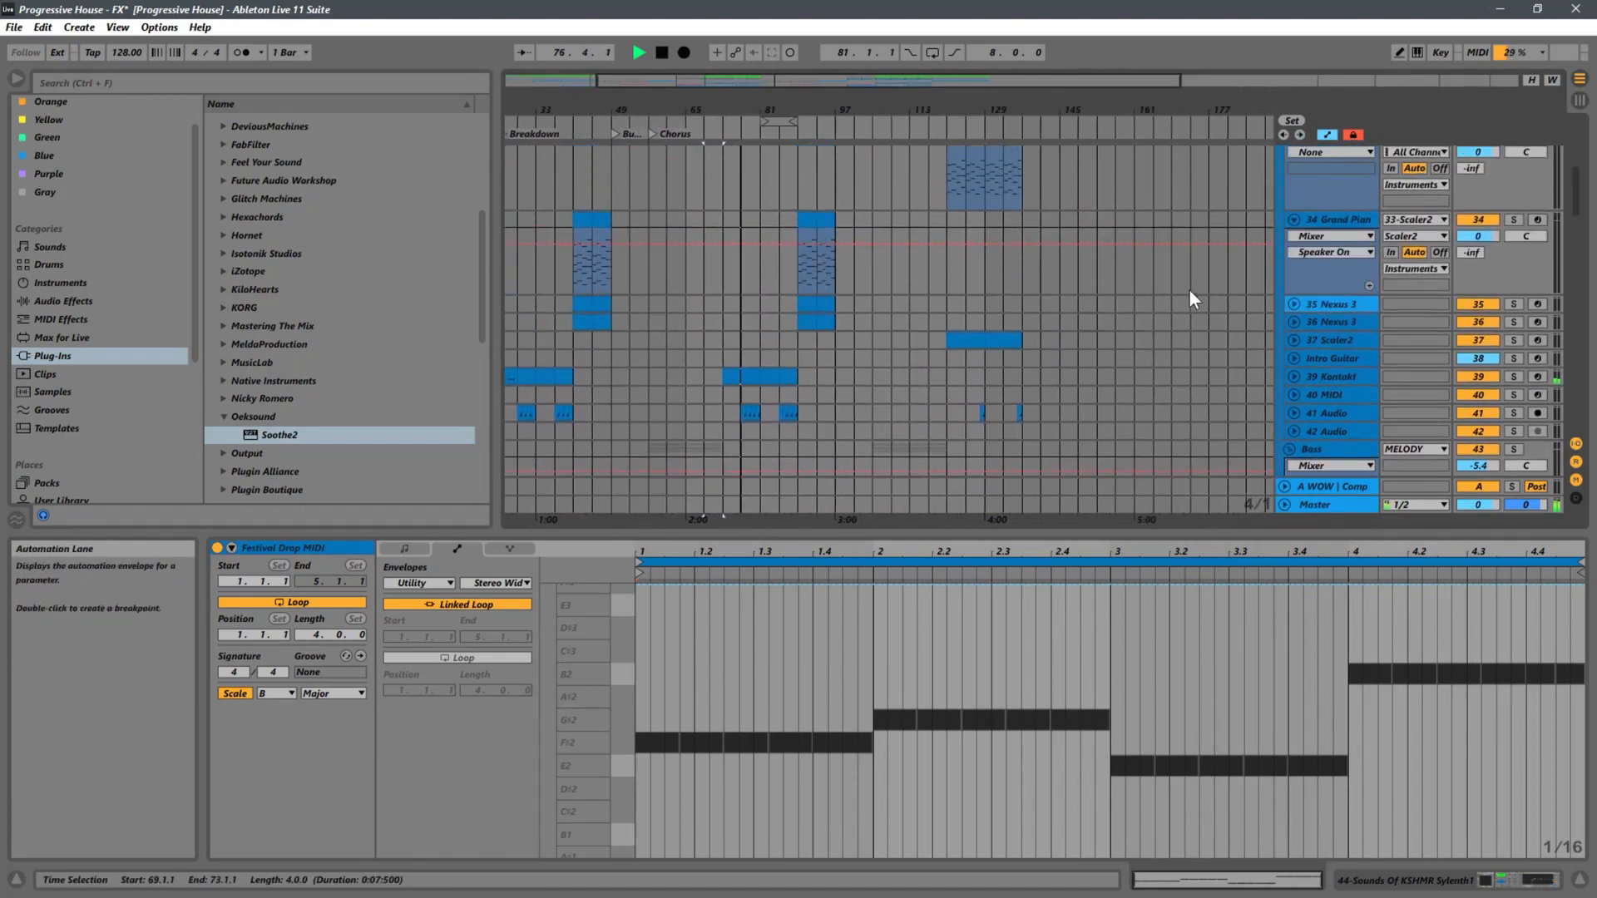
click(1294, 222)
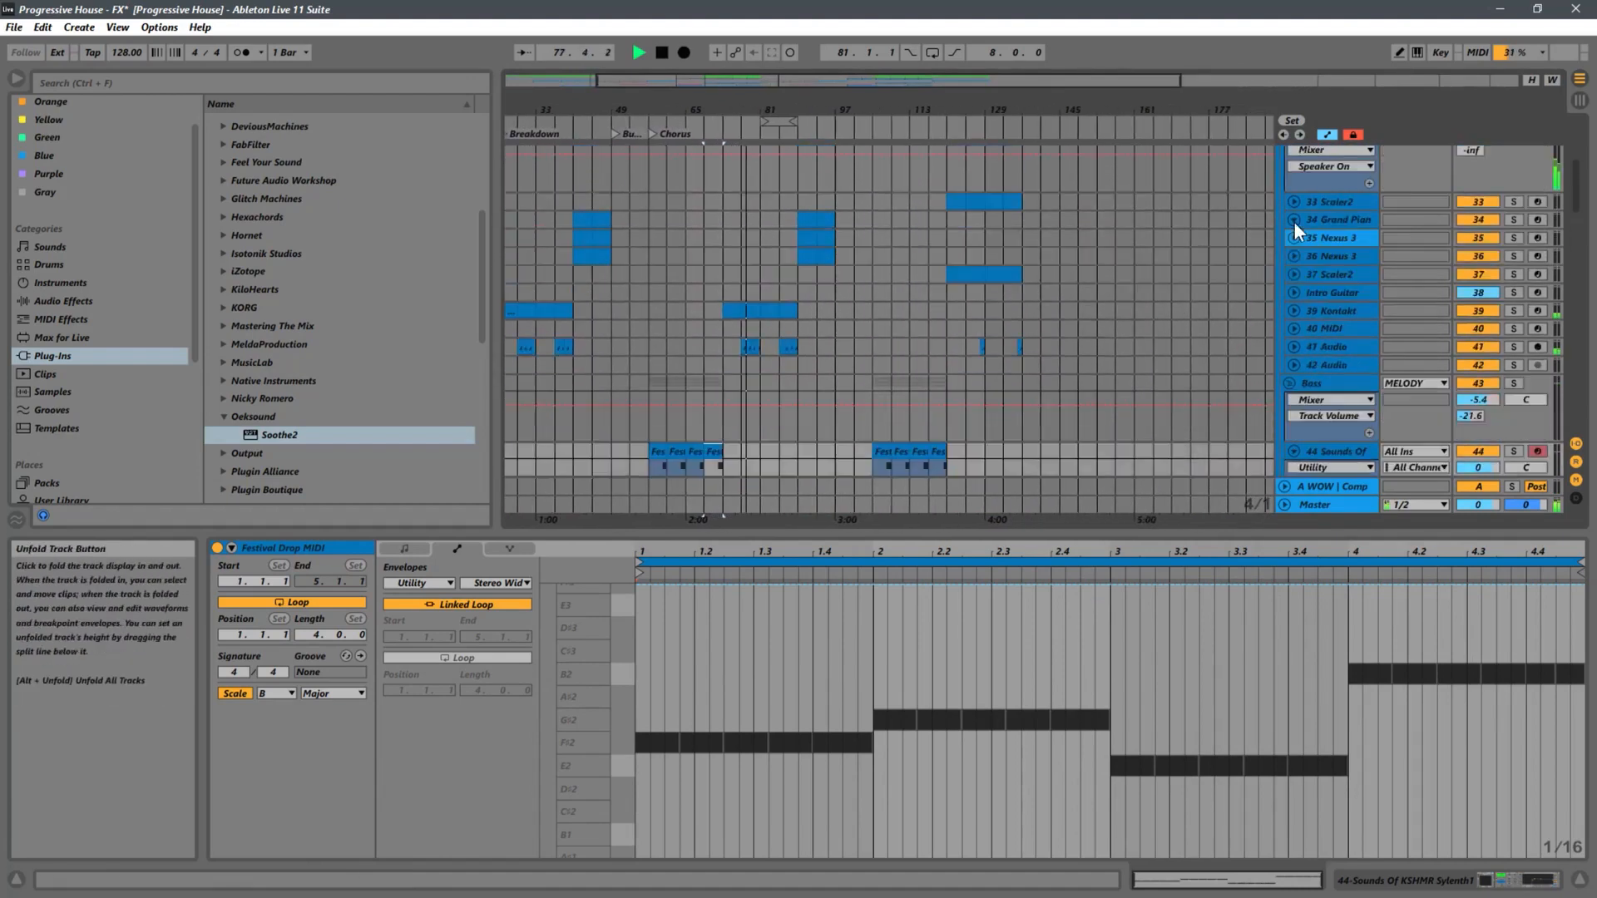
scroll(1289, 228, up, 5)
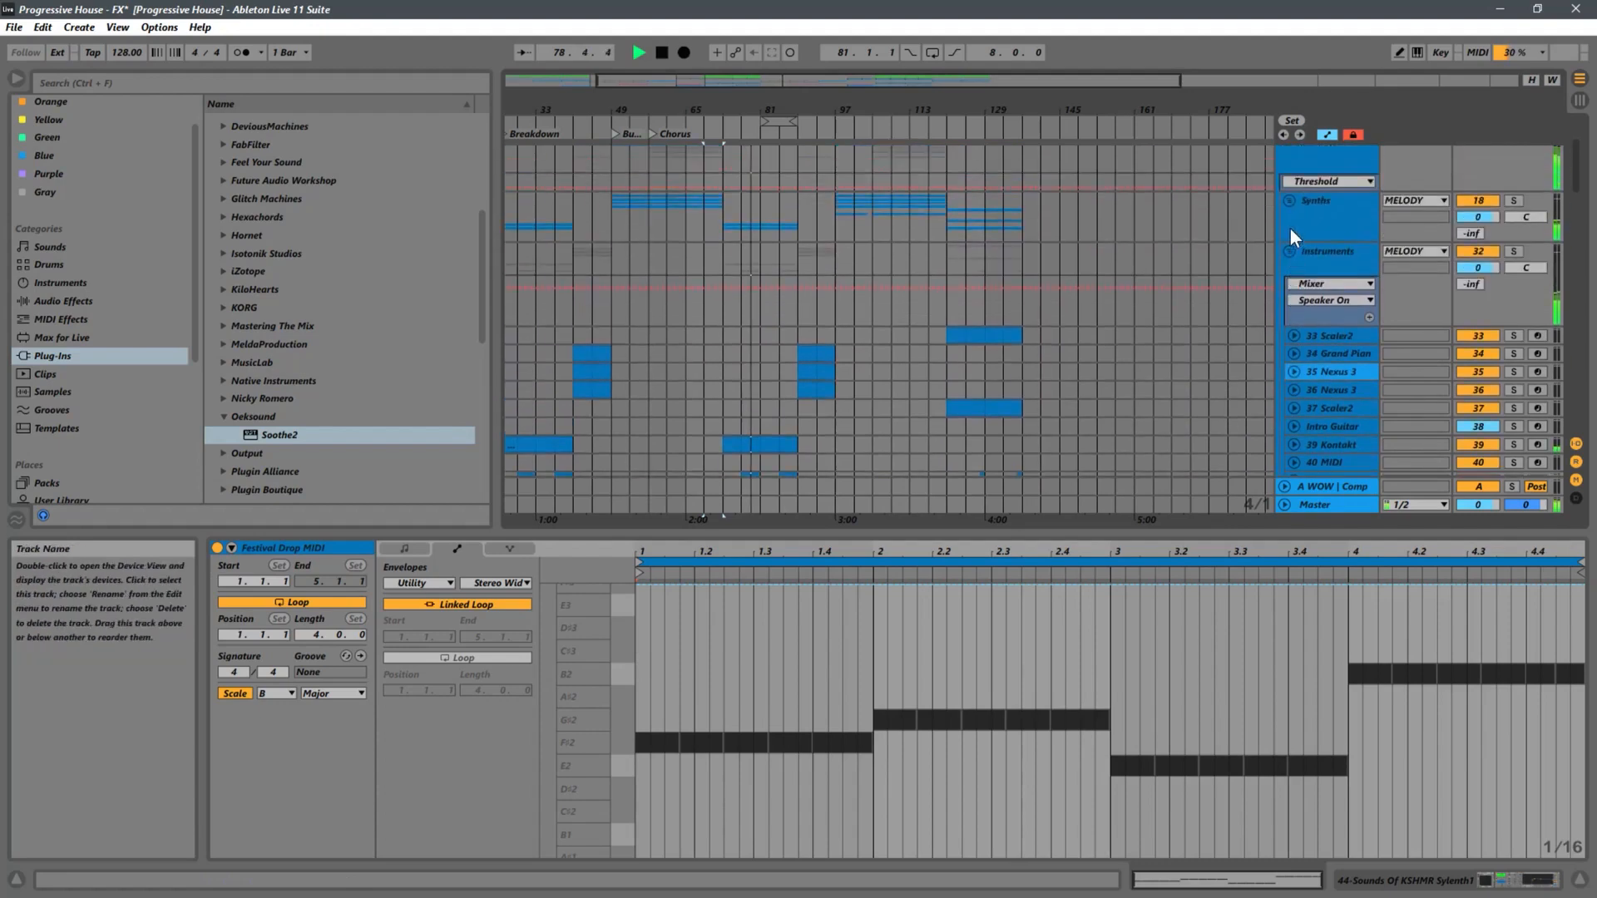
click(1283, 177)
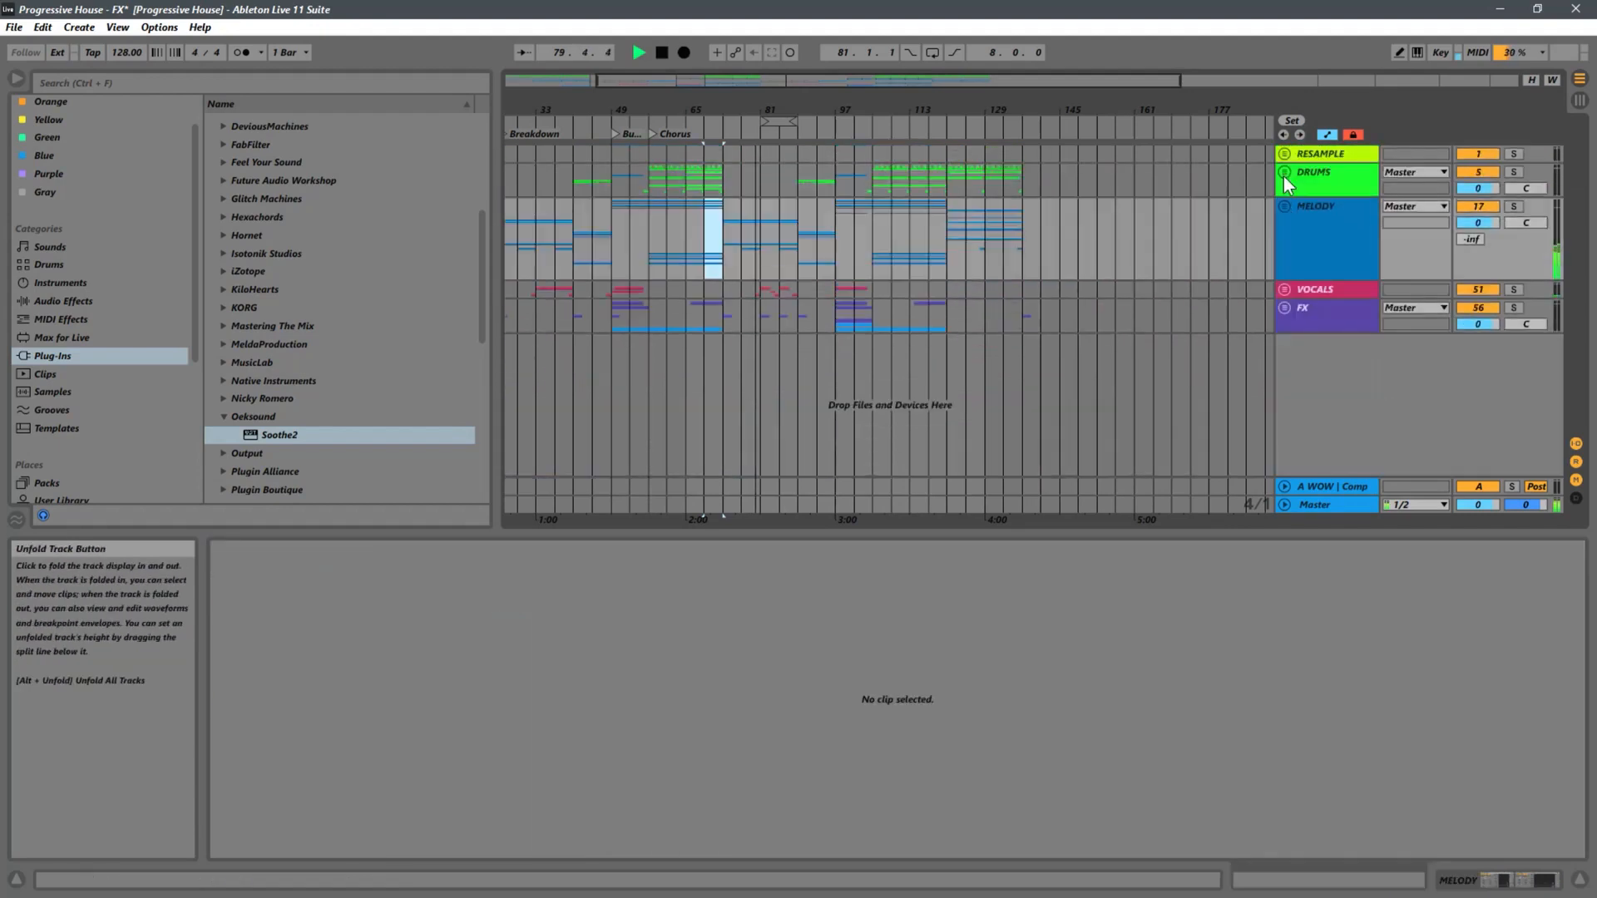
- Unfold the VOCALS group again and examine the vocal clips from bar 81 onward during playback
click(1285, 289)
scroll(1136, 297, down, 2)
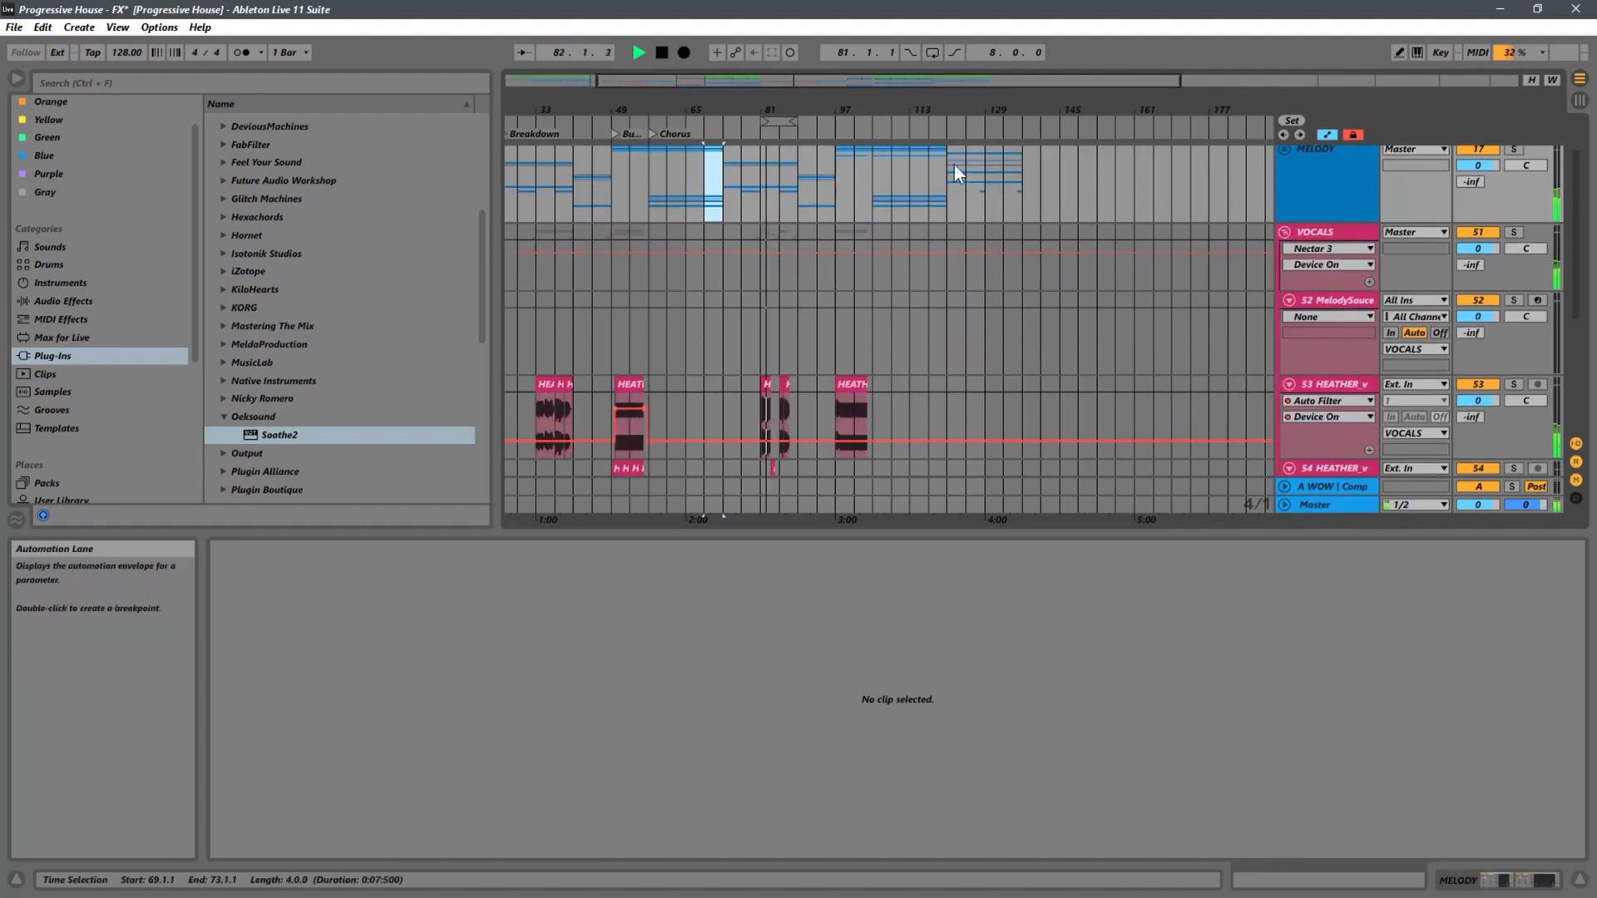
drag(765, 110, 764, 148)
scroll(890, 223, down, 2)
scroll(887, 219, down, 5)
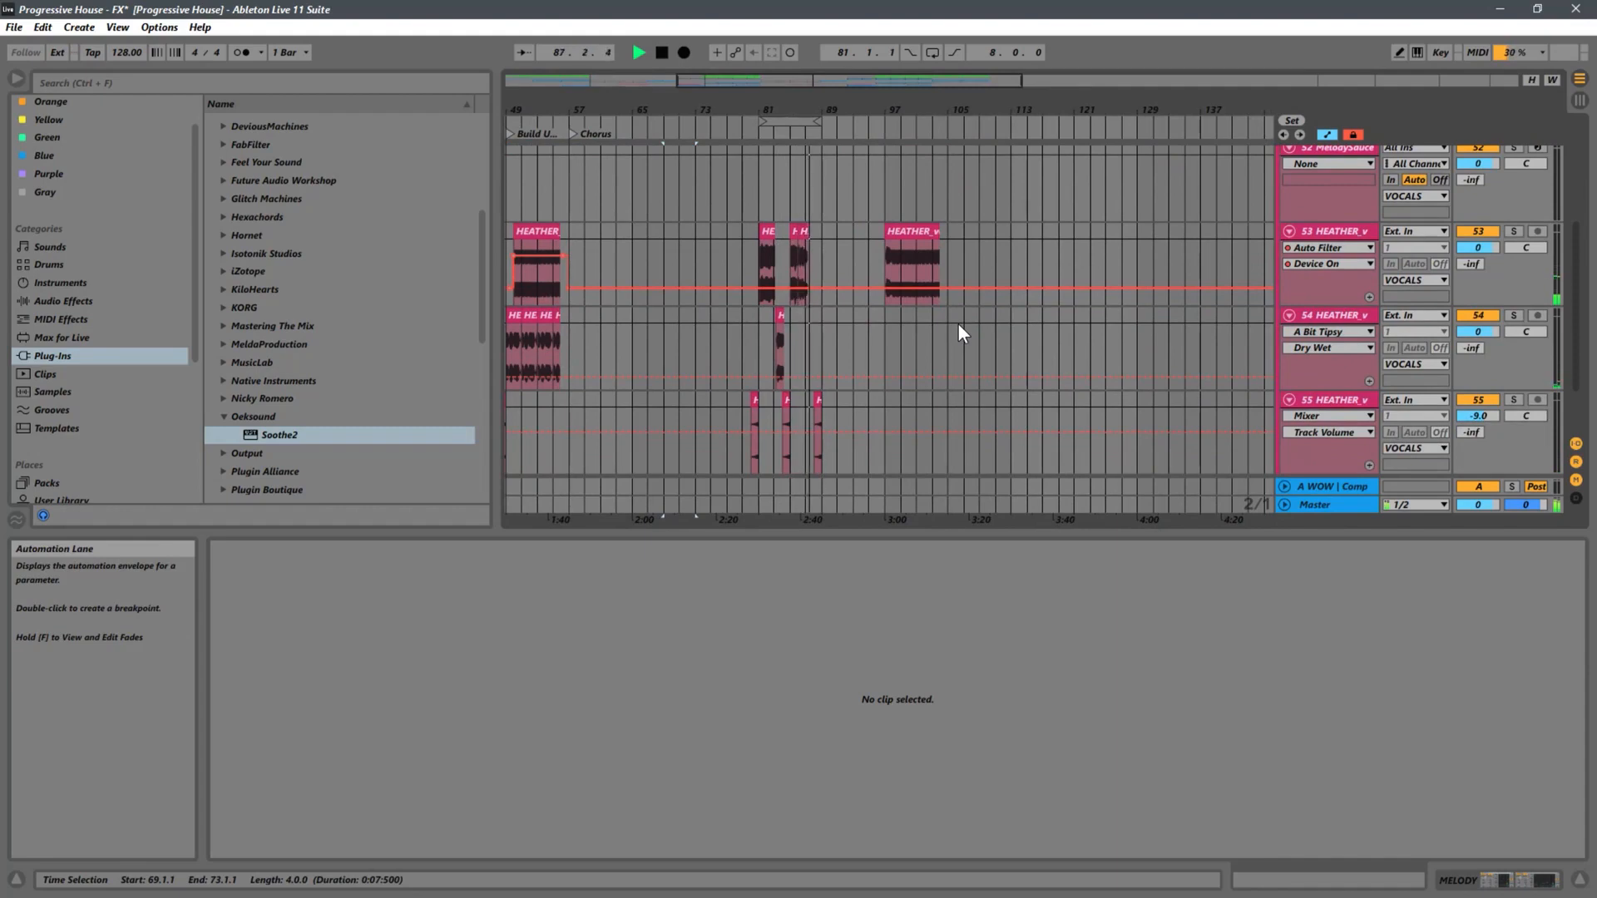
scroll(959, 326, up, 5)
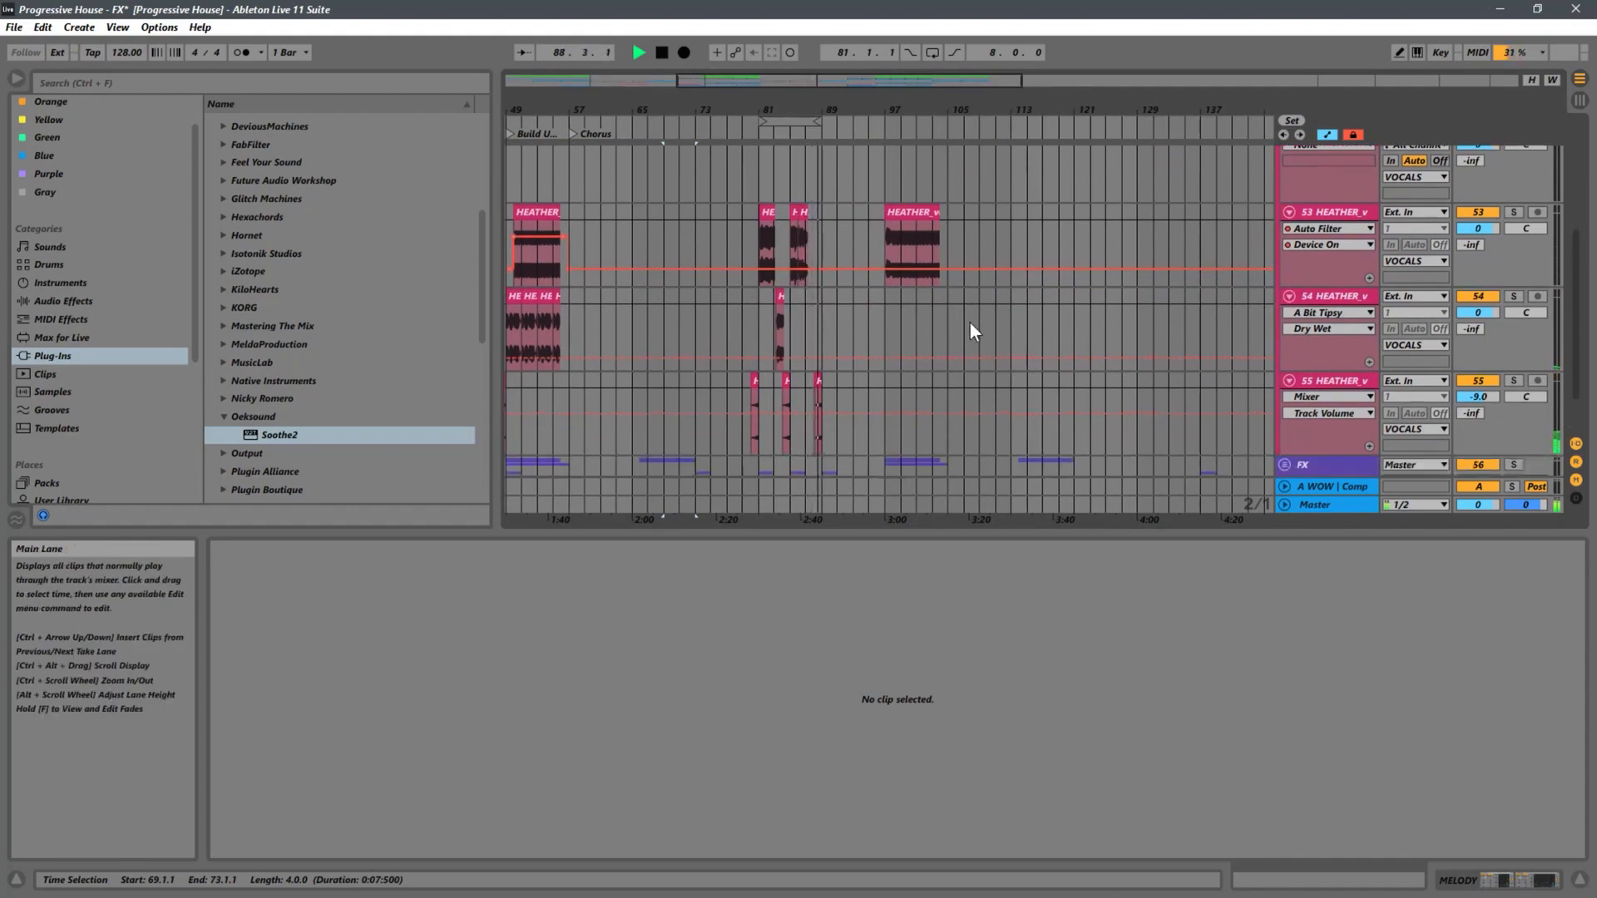
- Unfold the MELODY group and look through its synth, instrument and bass tracks during playback
scroll(977, 322, up, 4)
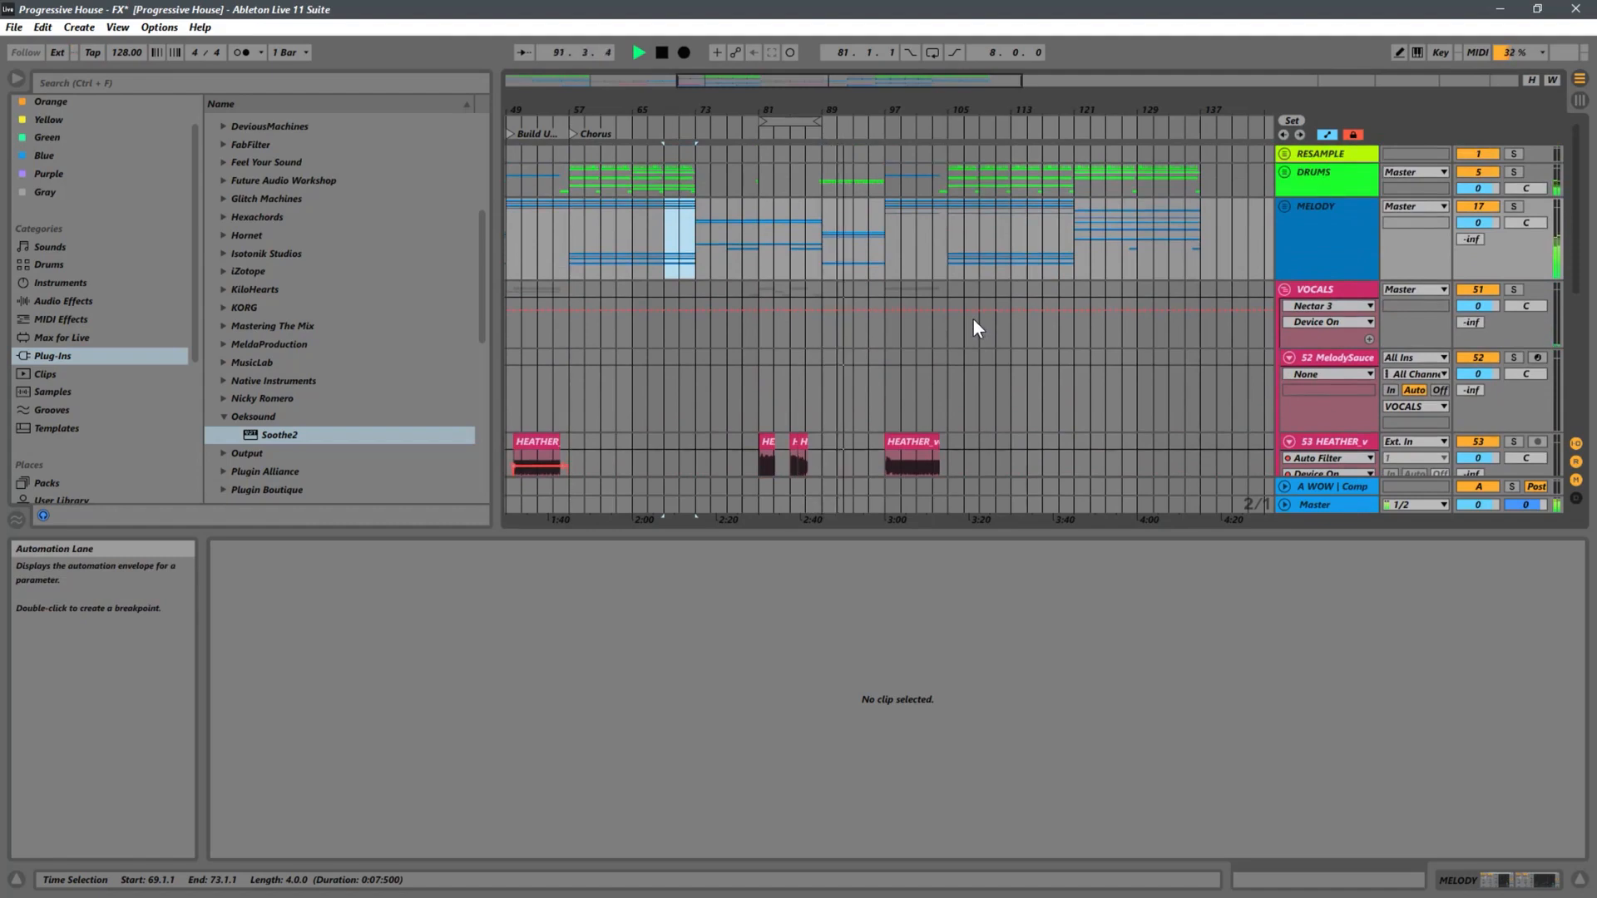
scroll(975, 327, down, 3)
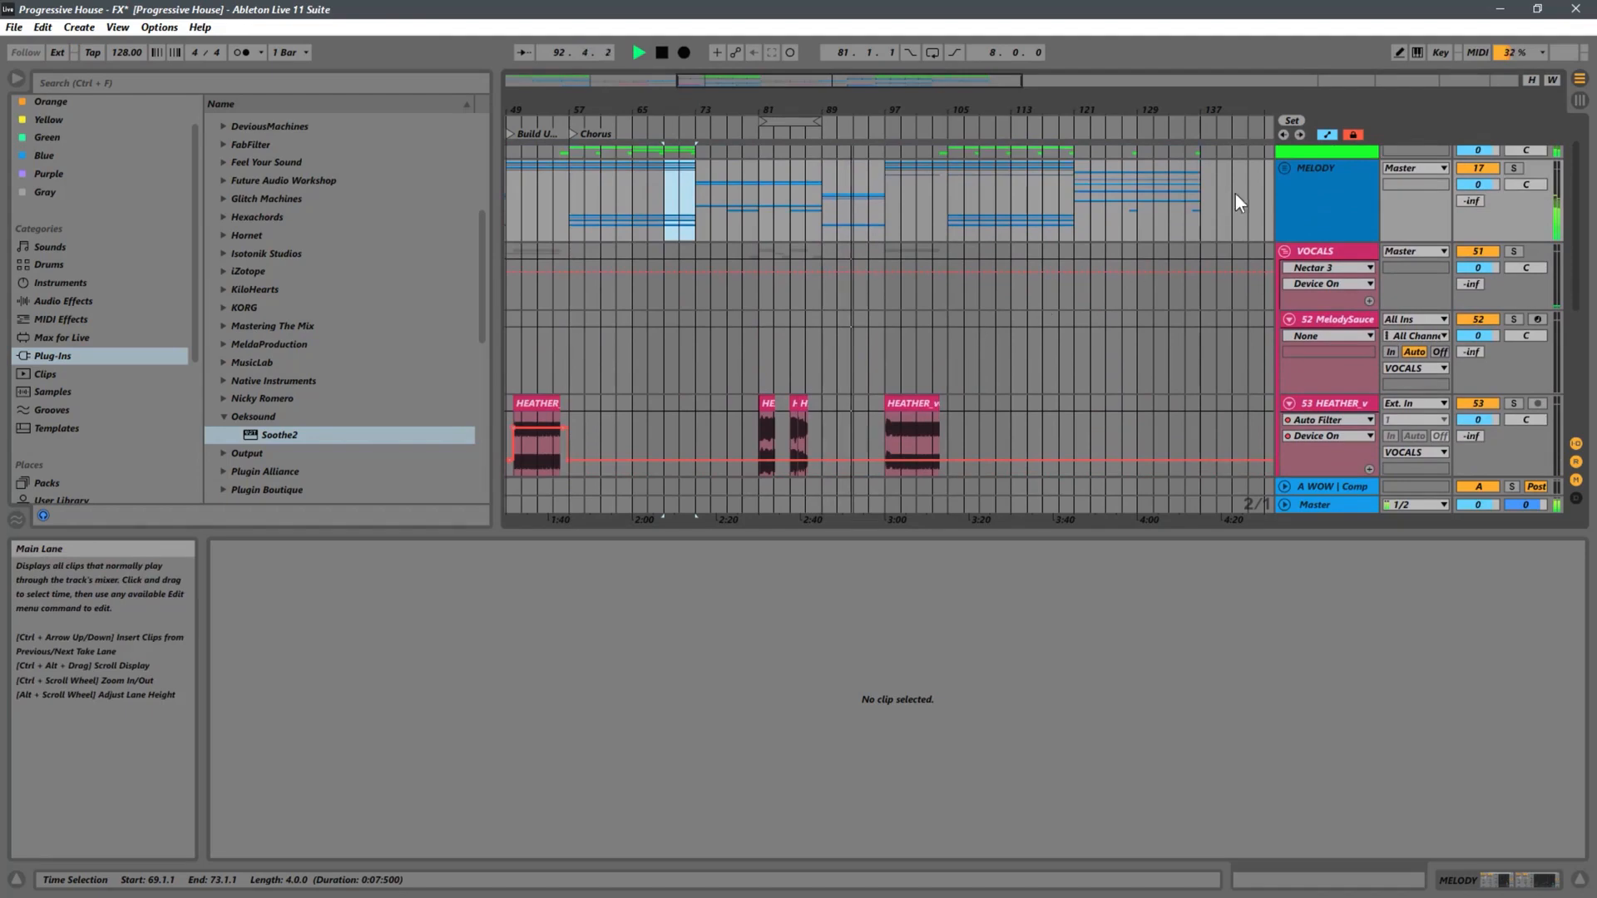
click(1281, 172)
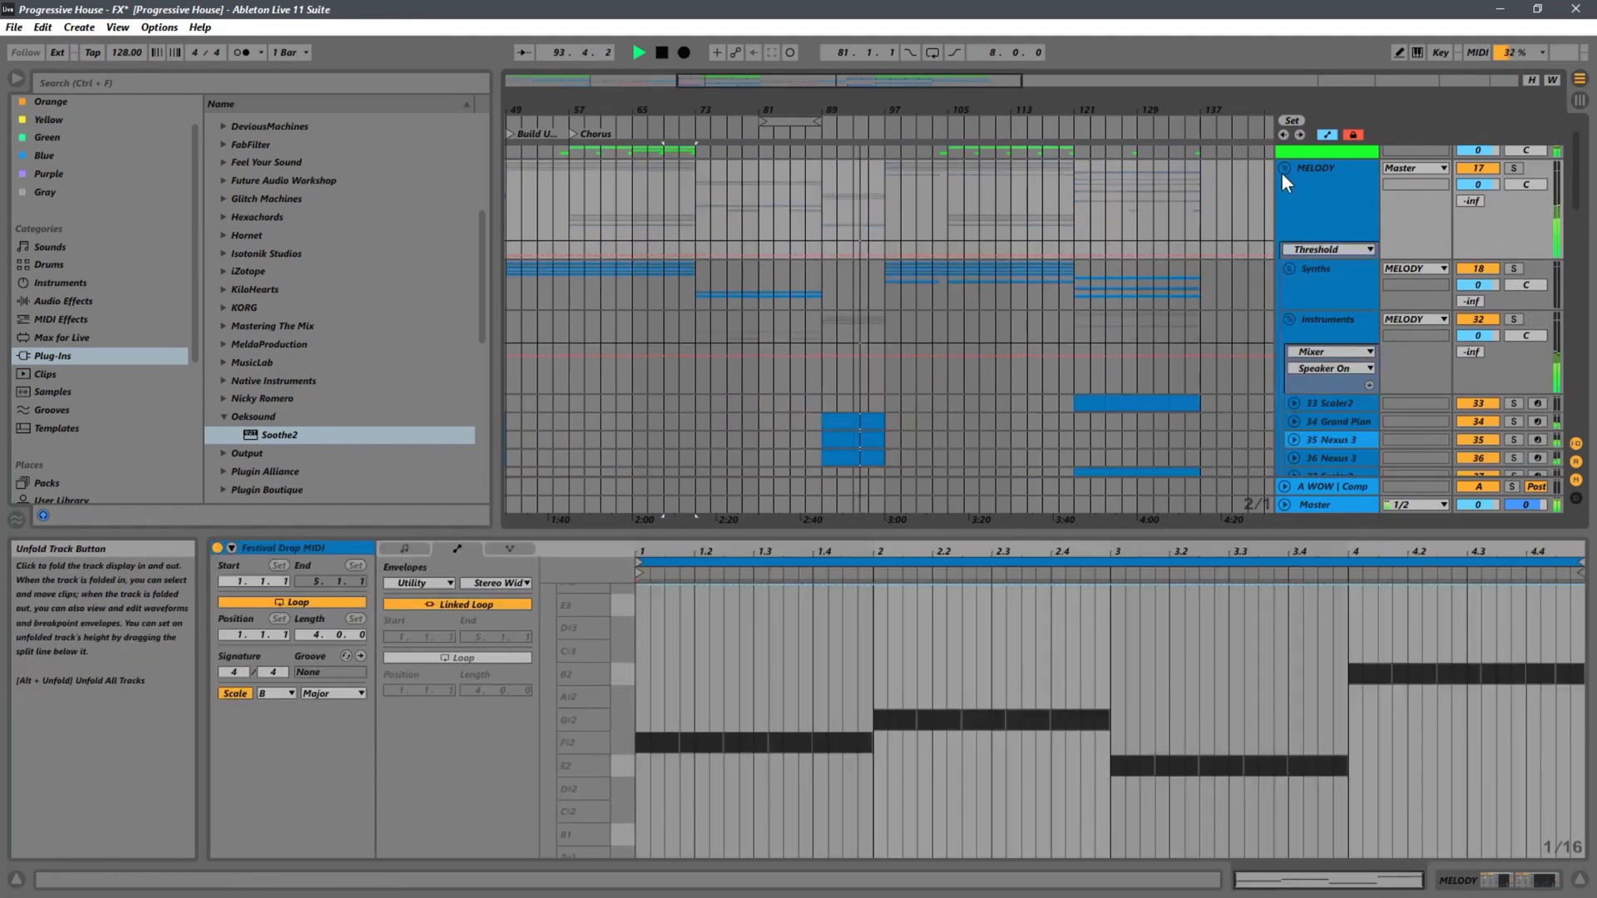
scroll(1264, 192, down, 10)
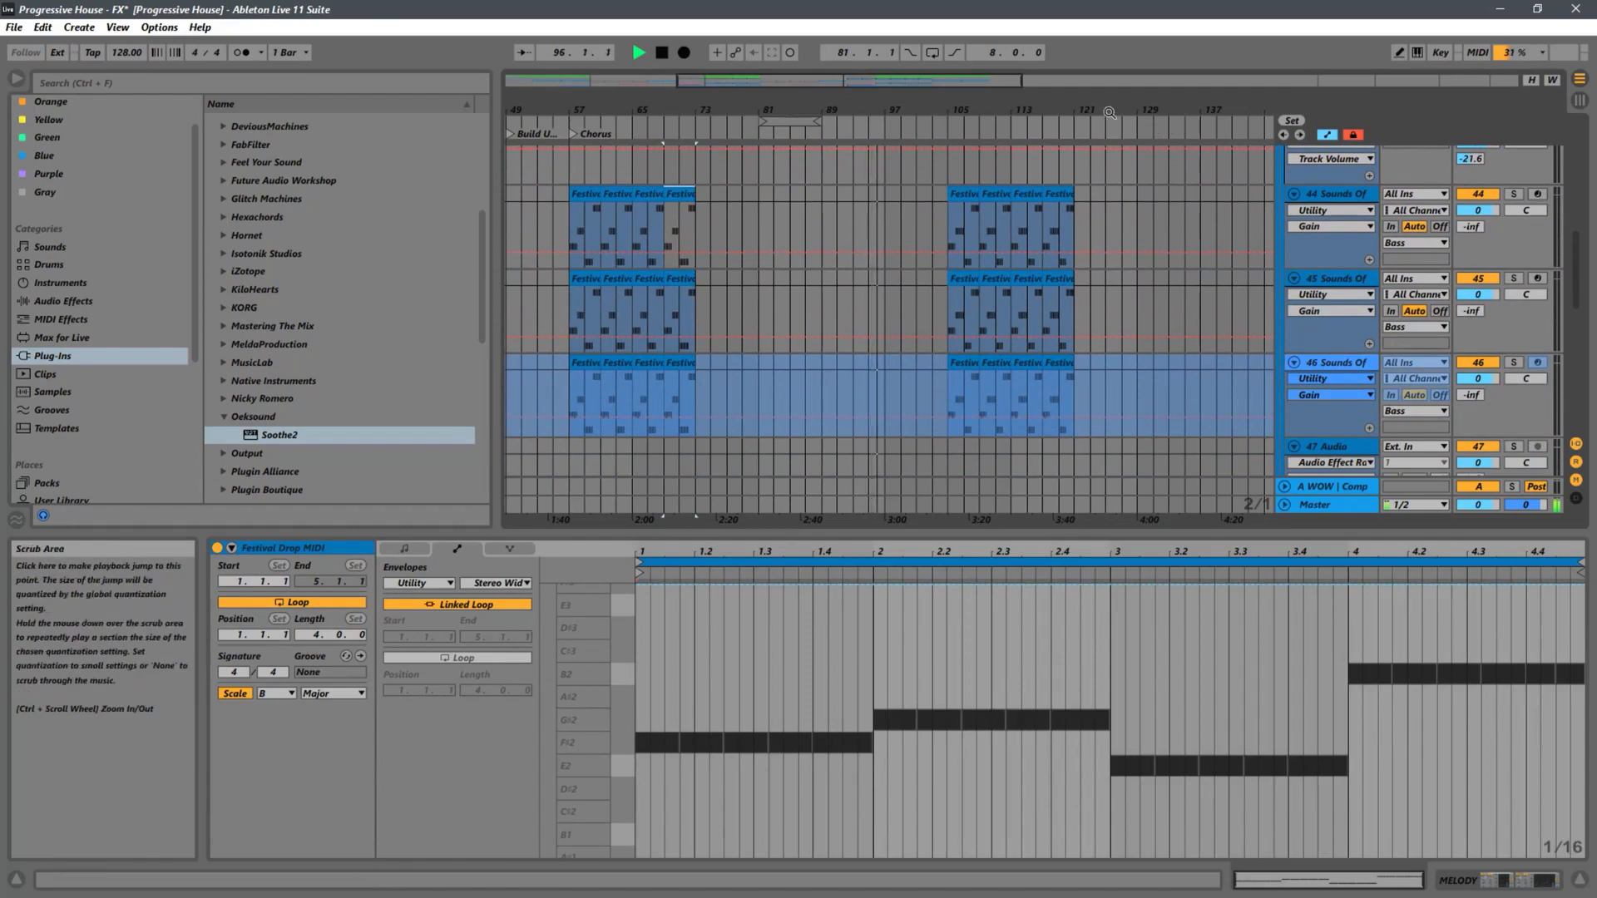
- Zoom the timeline out to the whole song and shrink the clip editor to enlarge the arrangement area
key(minus)
key(minus)
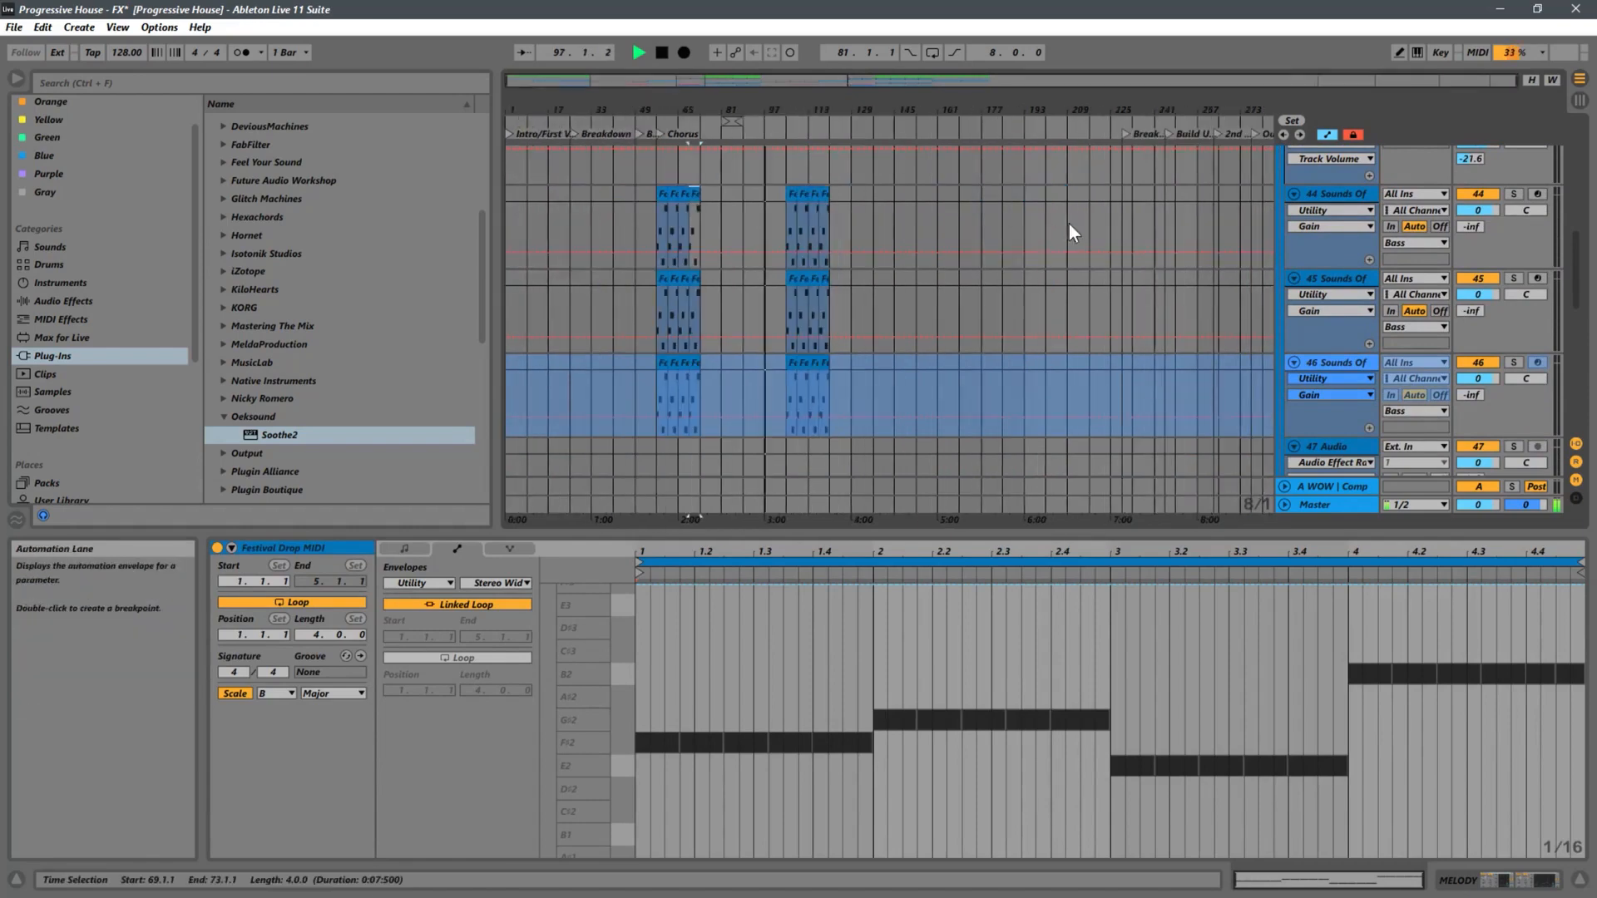
drag(1019, 534, 1013, 671)
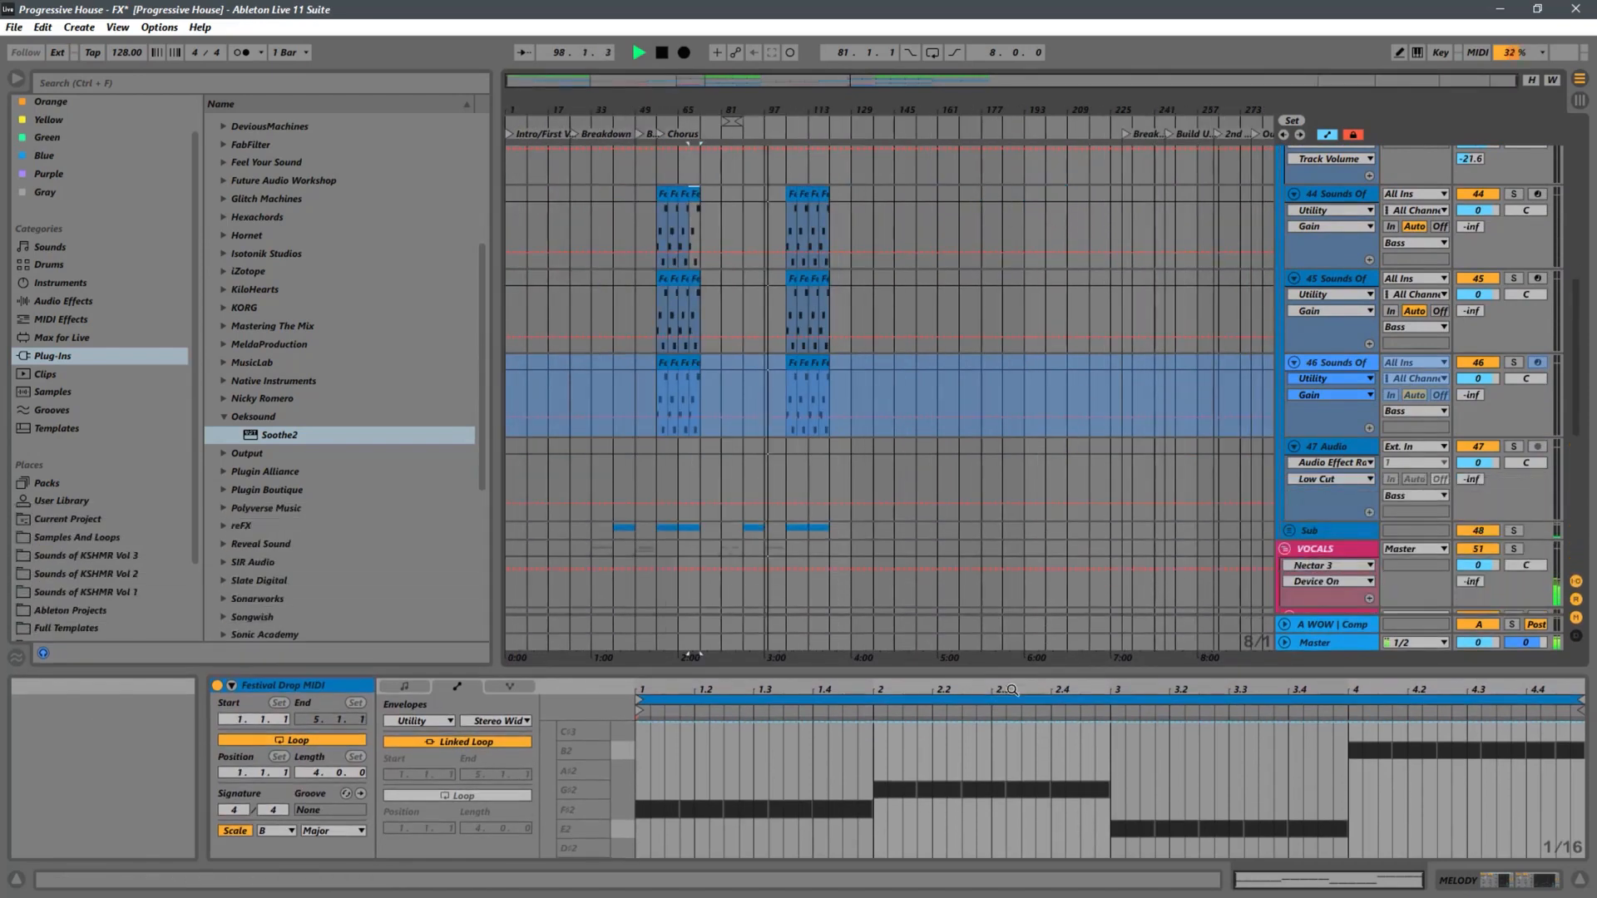
- Unfold the DRUMS group and examine the kick, snare, clap, hat and fill clips from bar 105 onward
scroll(1006, 459, up, 5)
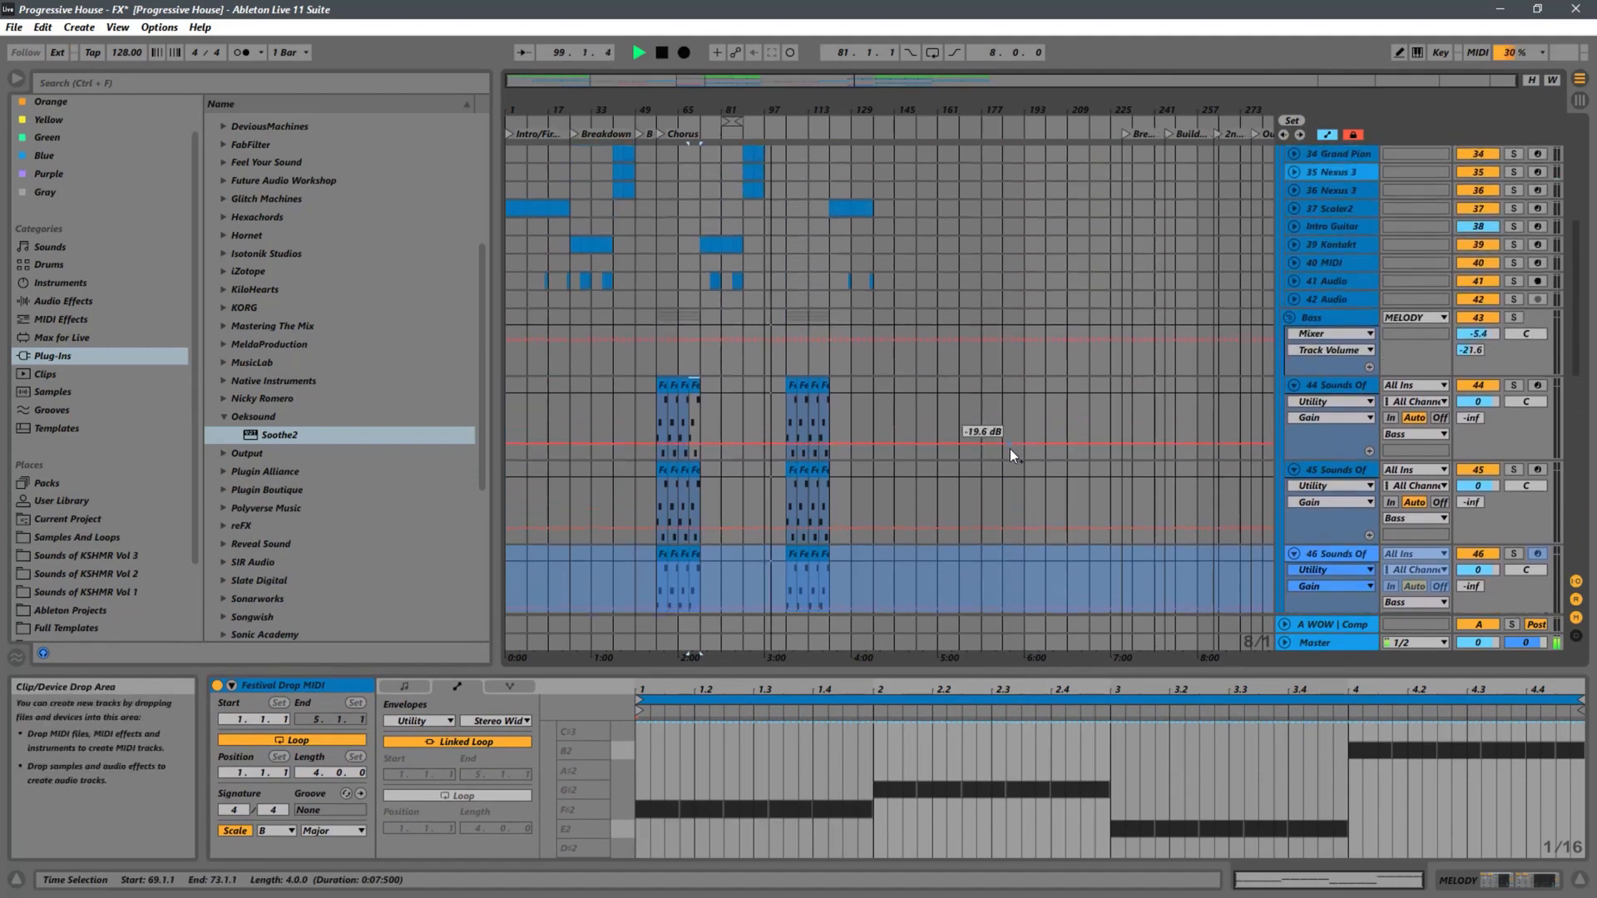
scroll(1012, 453, up, 8)
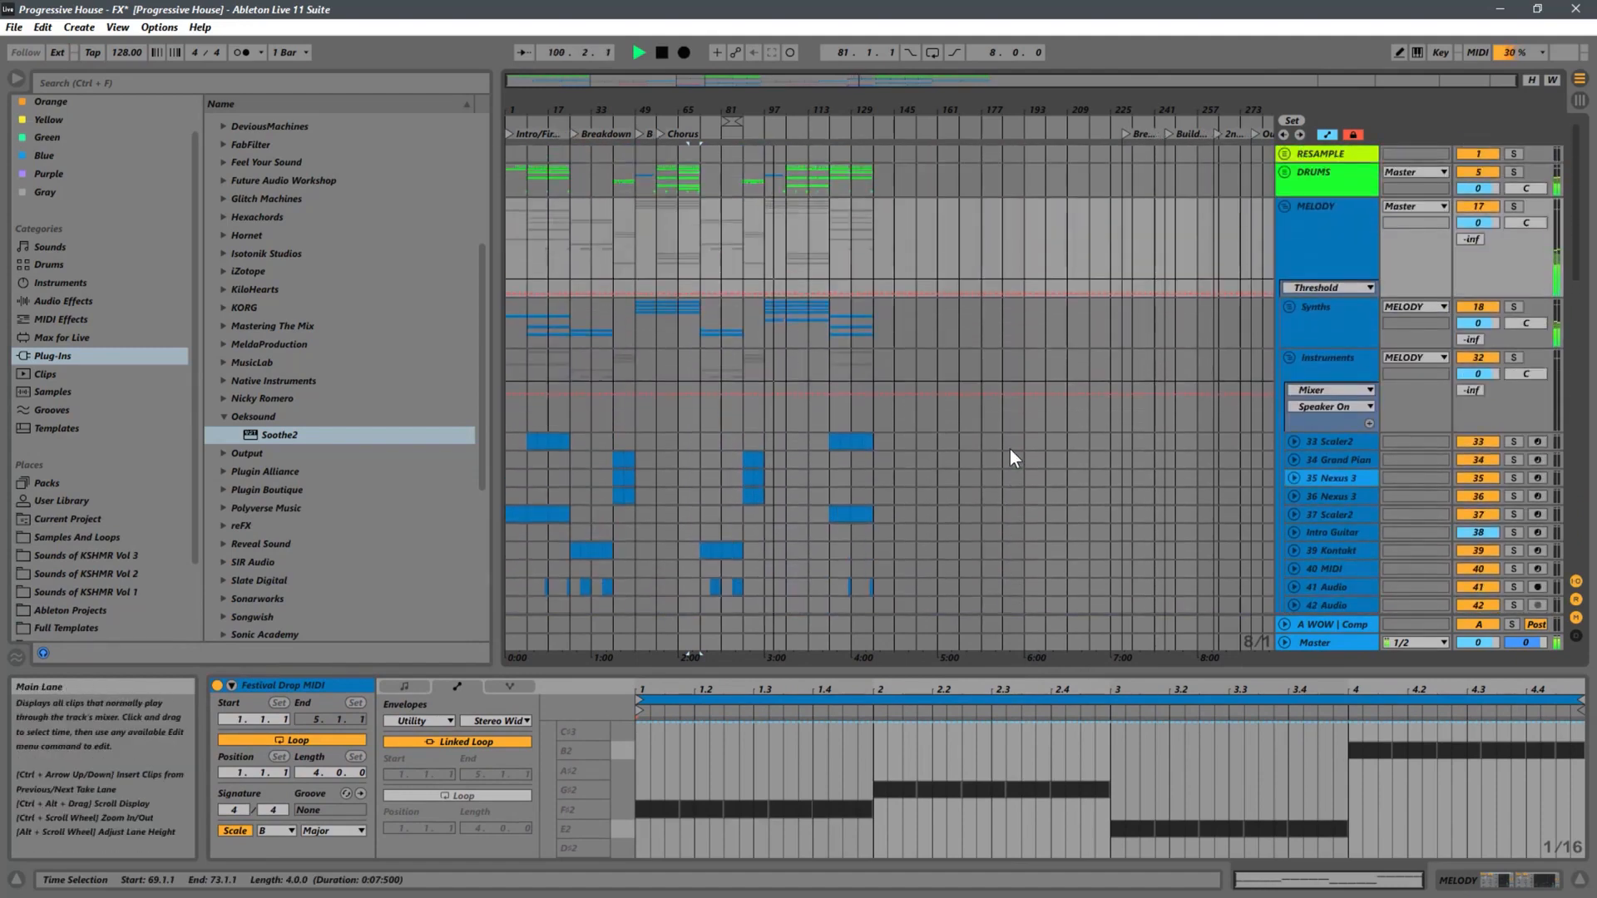
click(1285, 173)
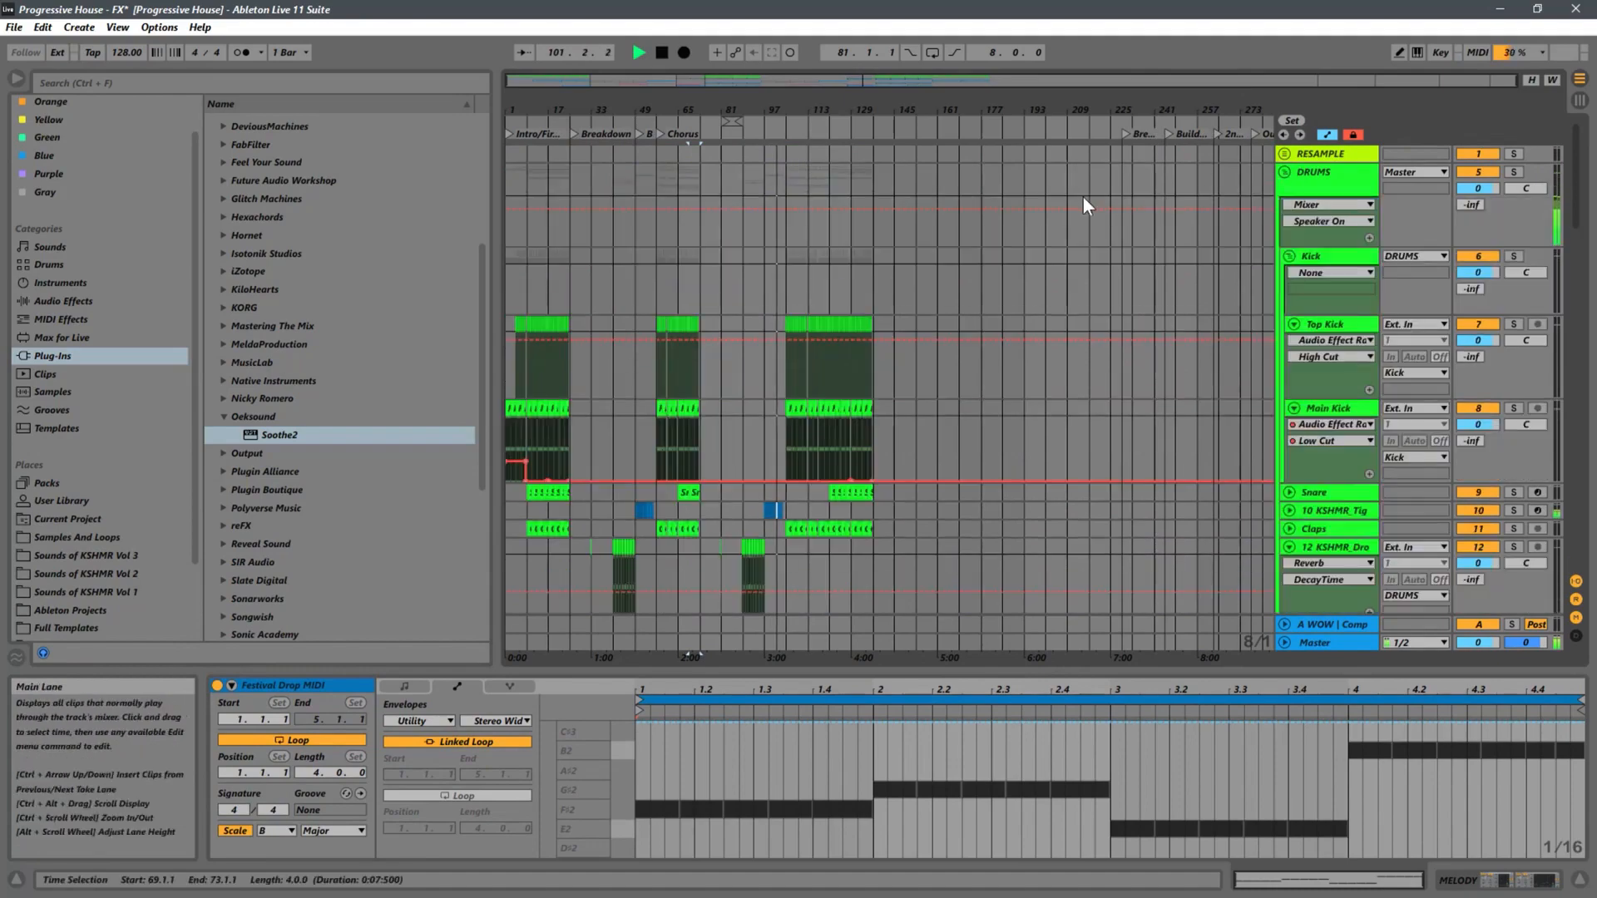
scroll(890, 208, down, 3)
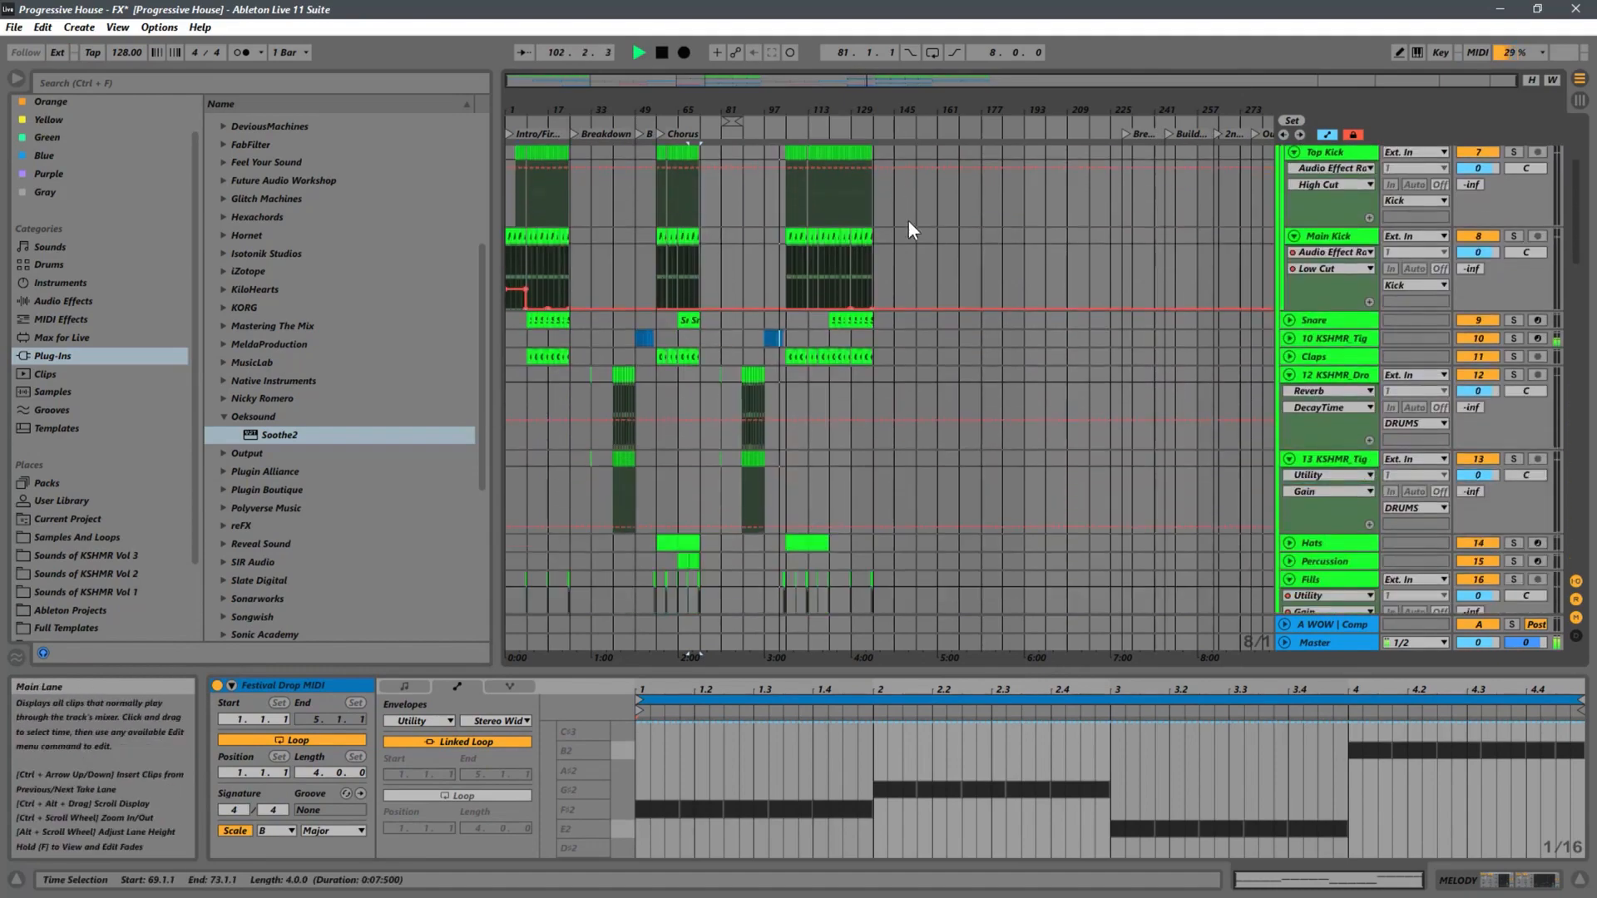
drag(868, 109, 906, 276)
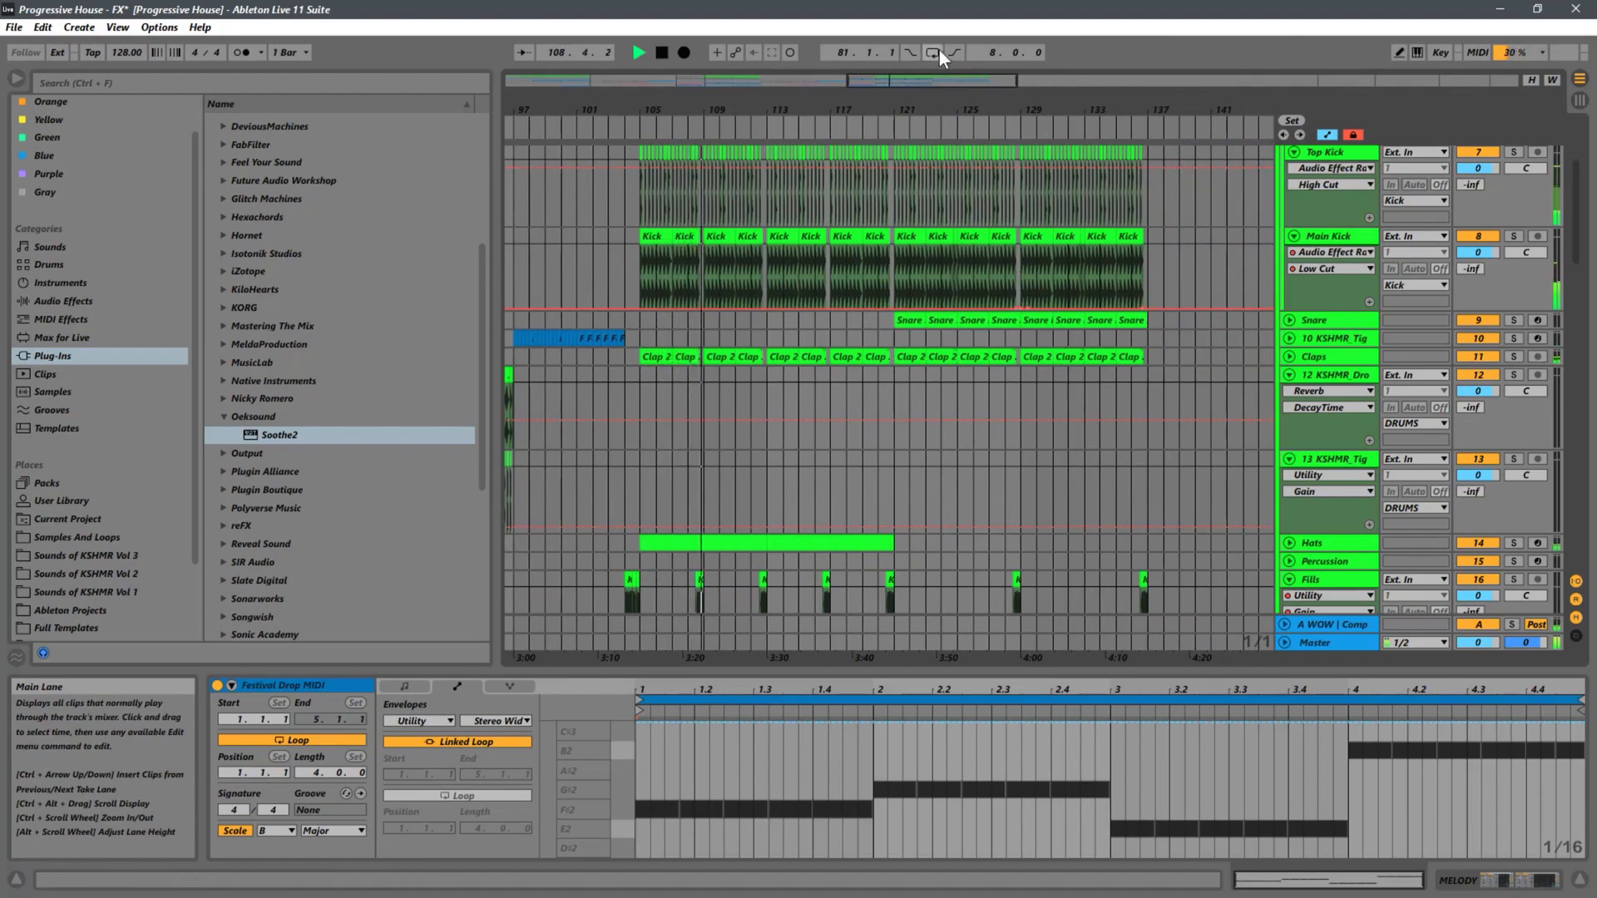
drag(1193, 108, 923, 109)
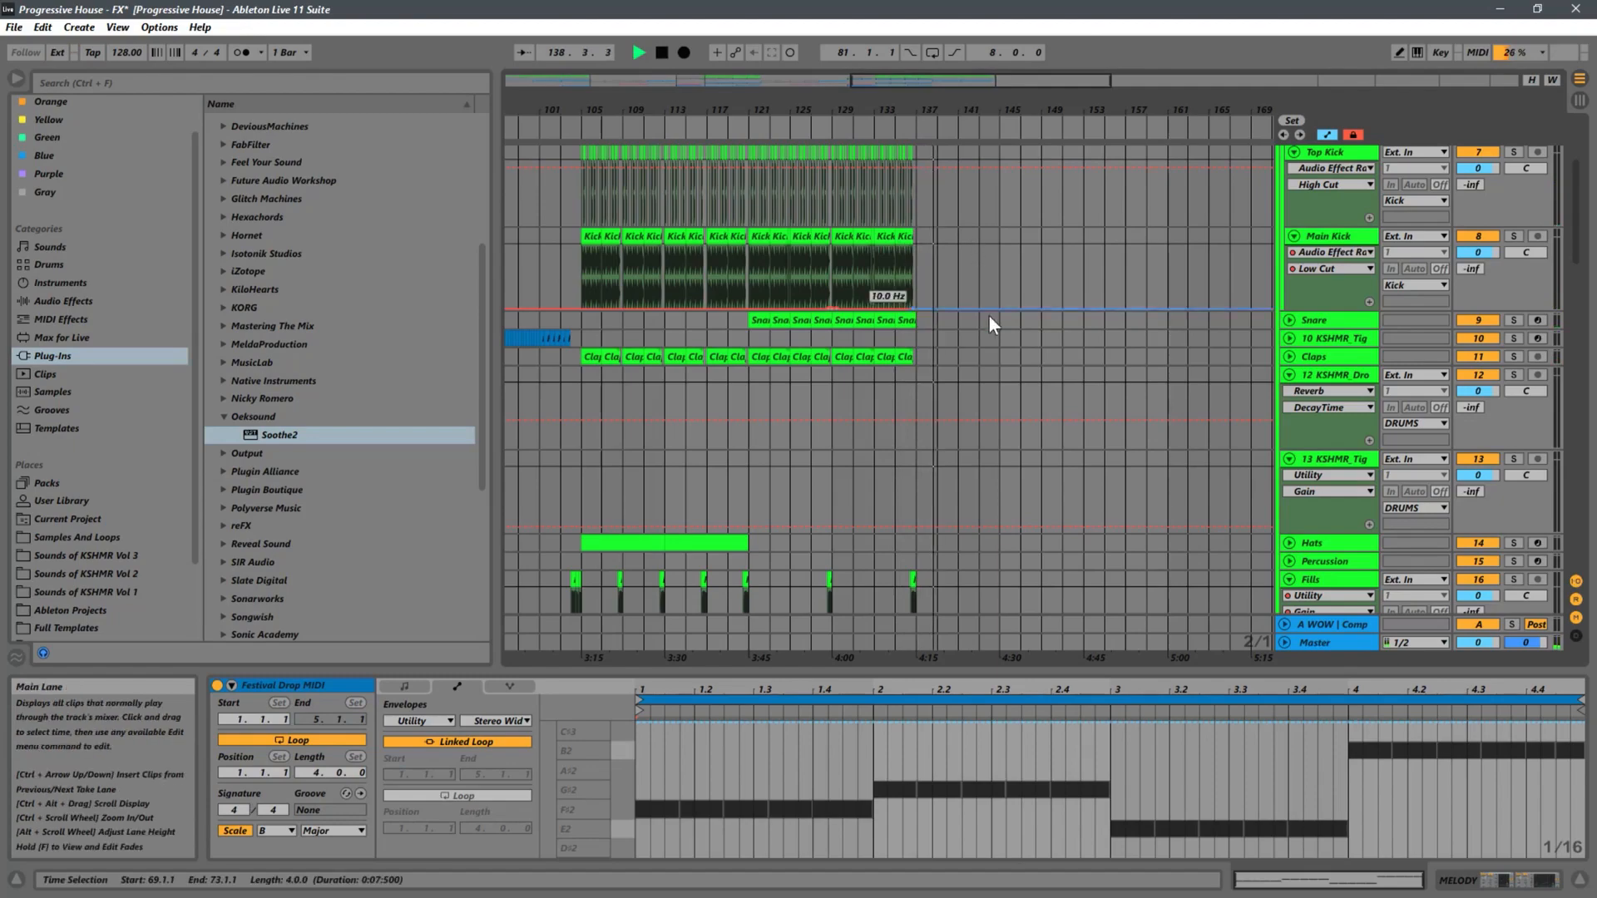
- Fold the individual tracks in the VOCALS group and the Instruments and Bass subgroups inside MELODY
scroll(1071, 313, down, 3)
scroll(1072, 313, down, 2)
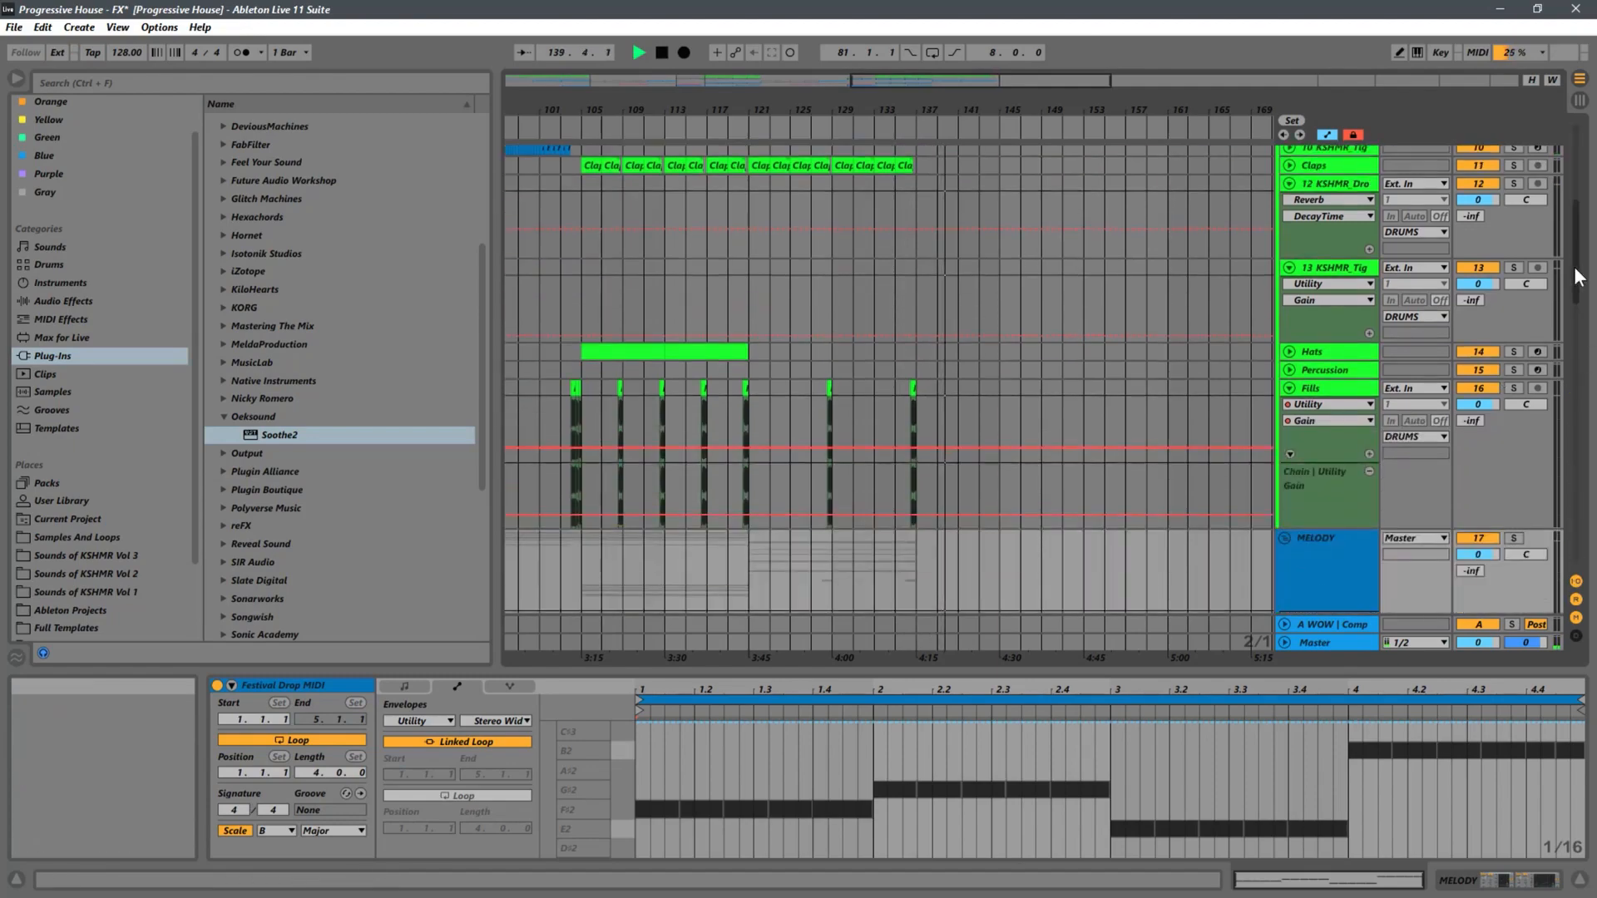
drag(1573, 267, 1579, 524)
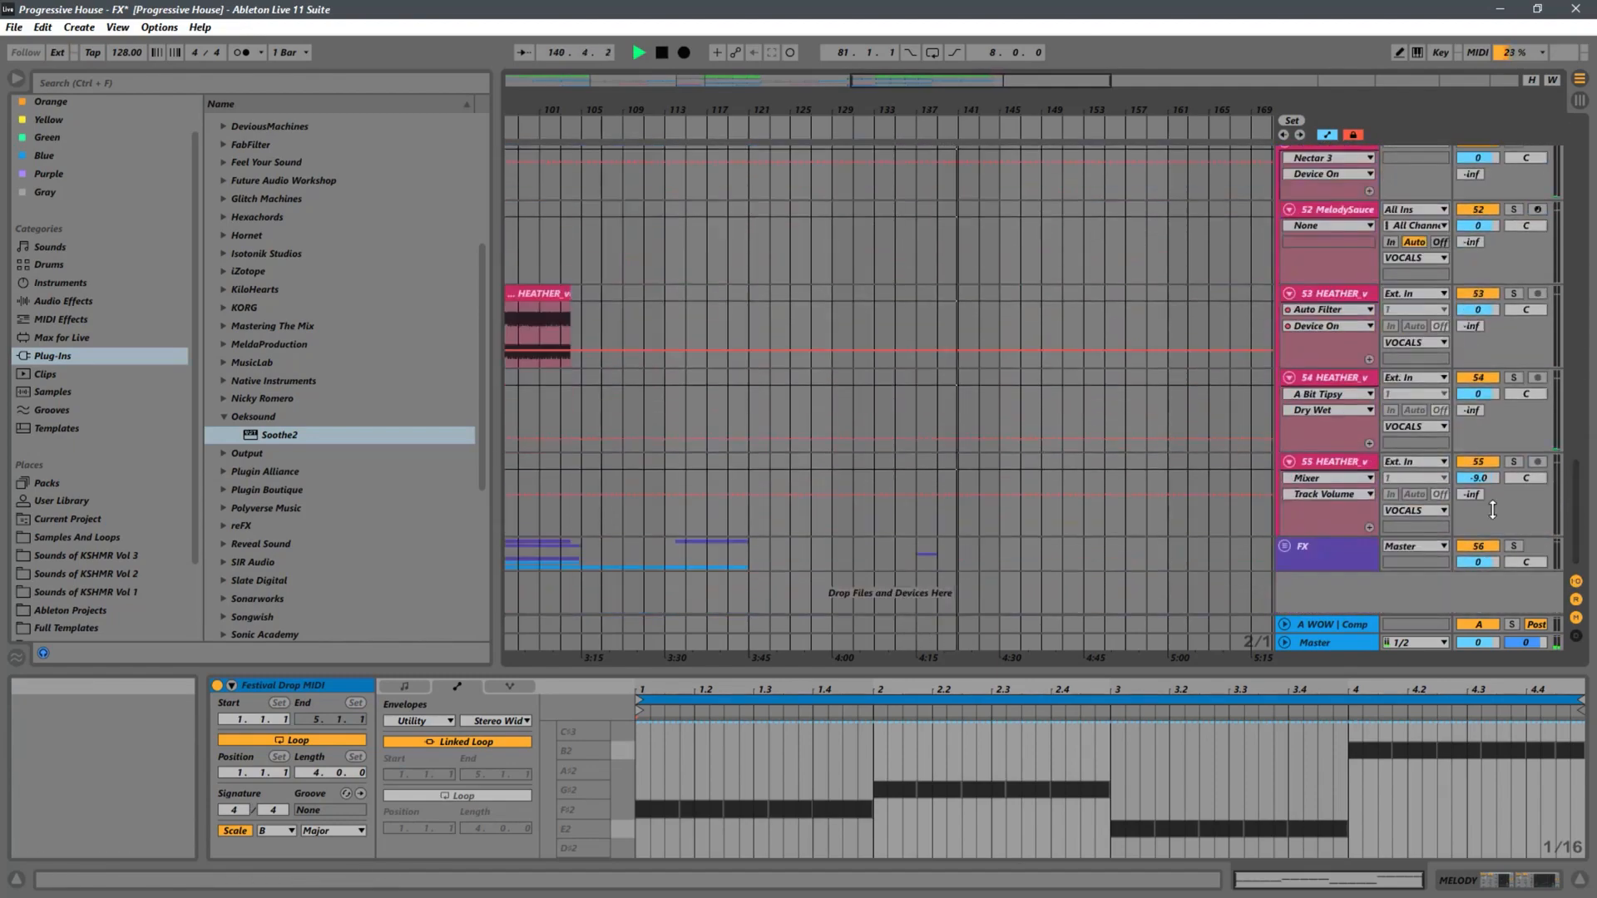
alt+click(1287, 462)
scroll(1288, 321, up, 8)
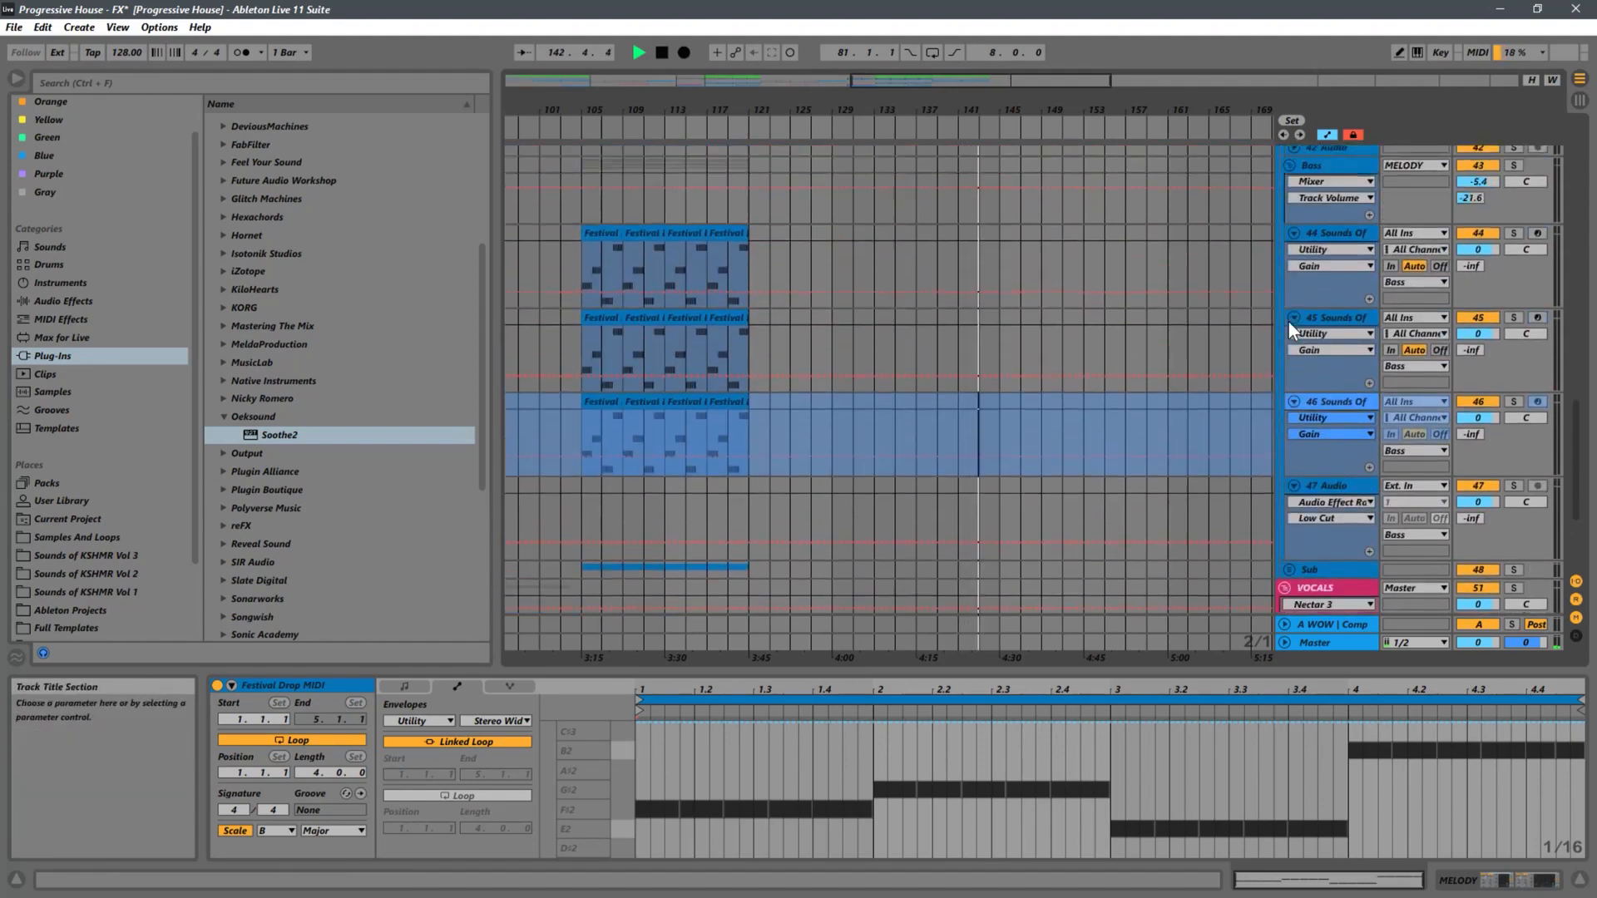
scroll(1331, 305, up, 3)
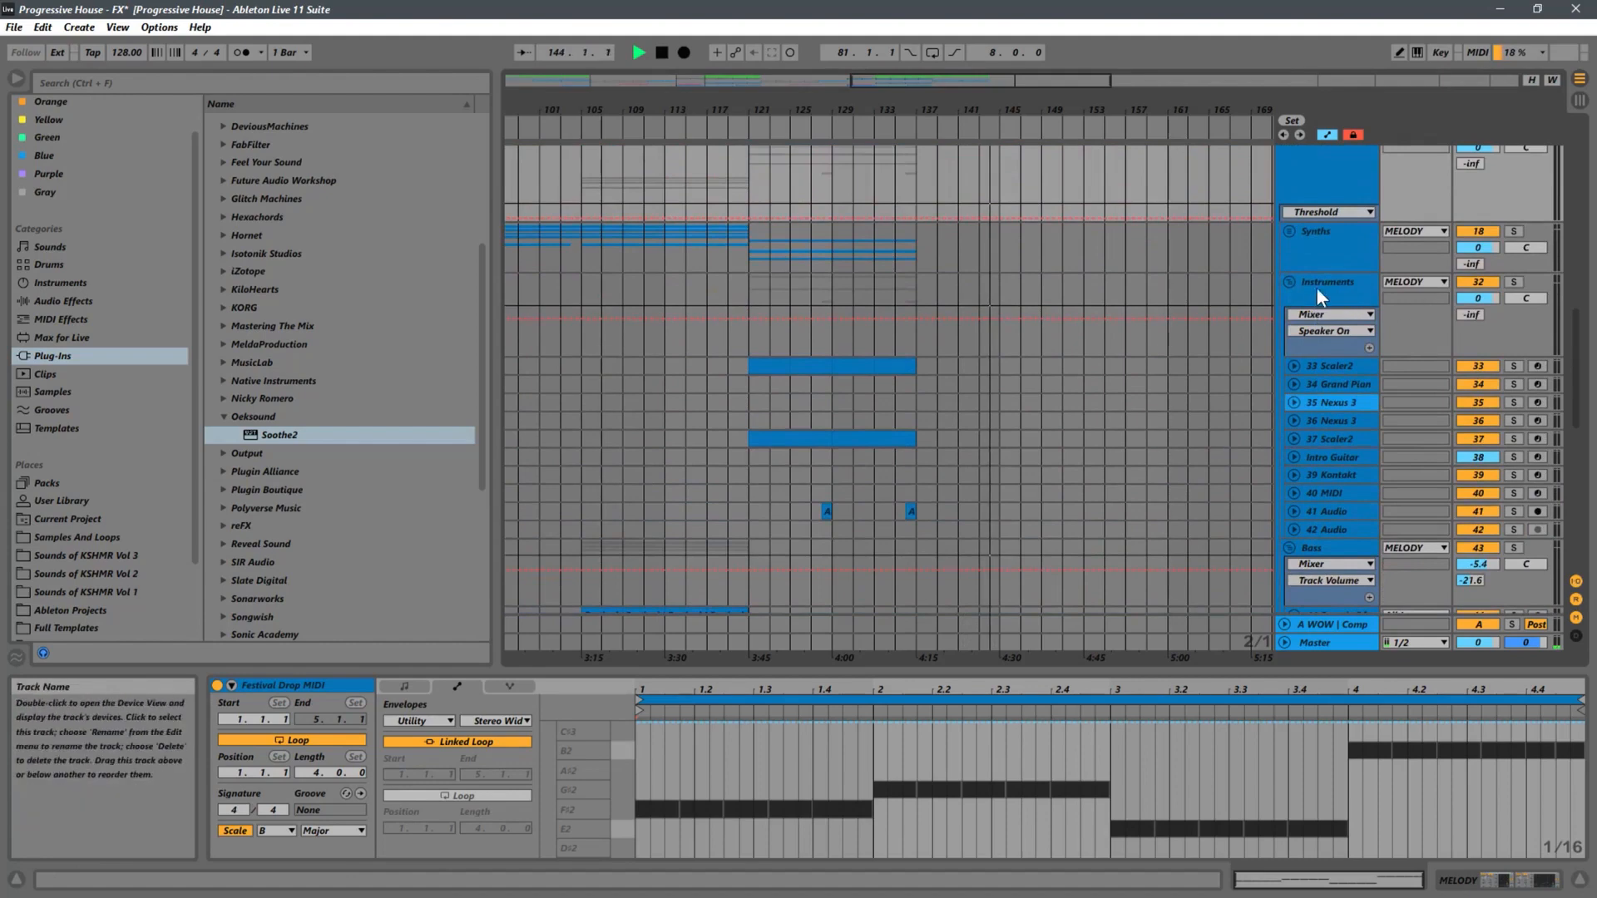
click(1291, 282)
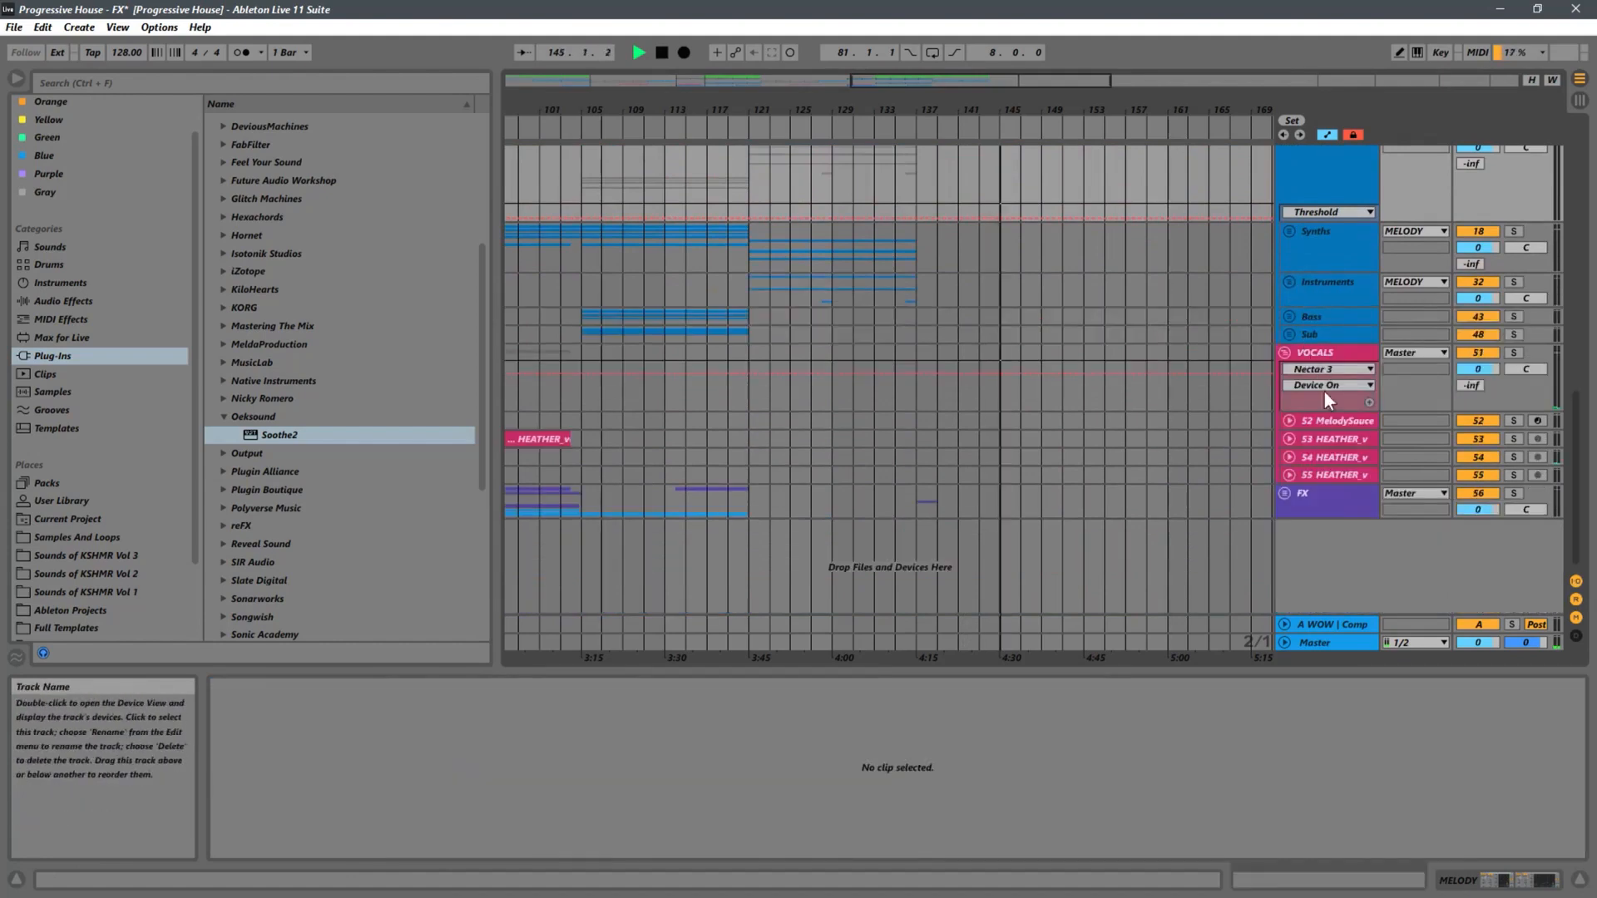